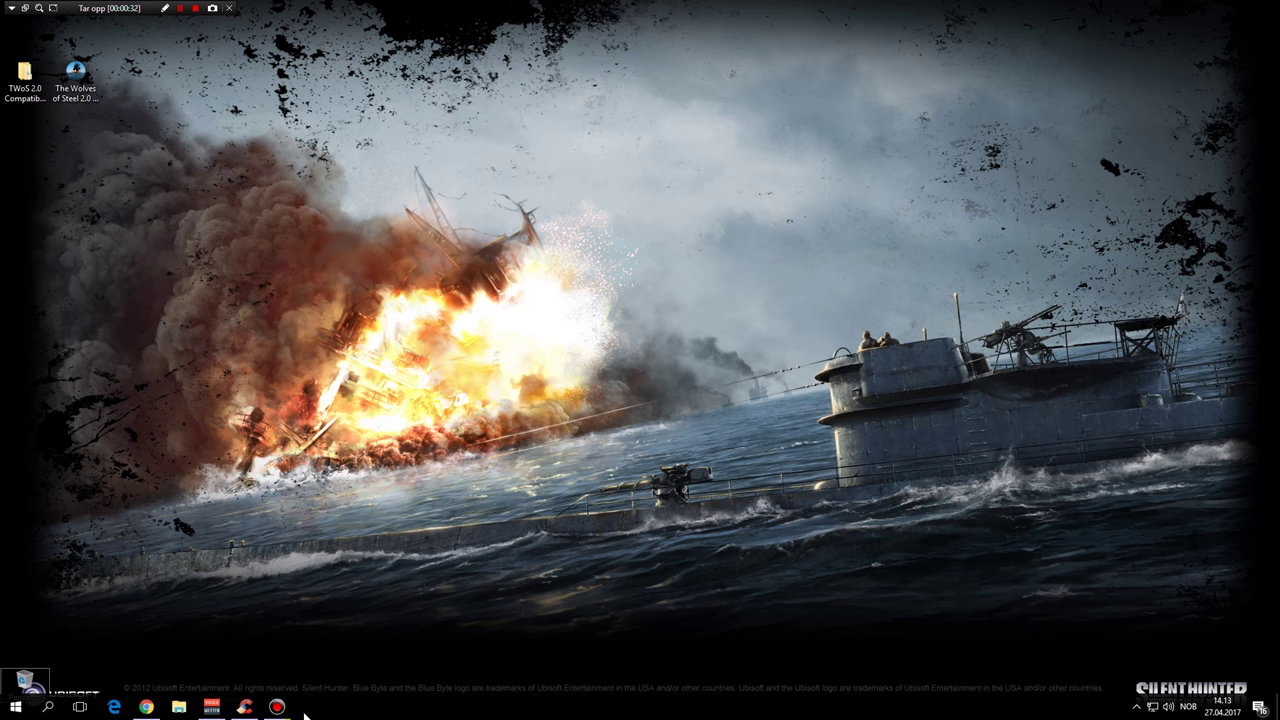
Step: Open CCleaner and analyze the Windows and browser junk files, declining to let it close Google Chrome
click(244, 707)
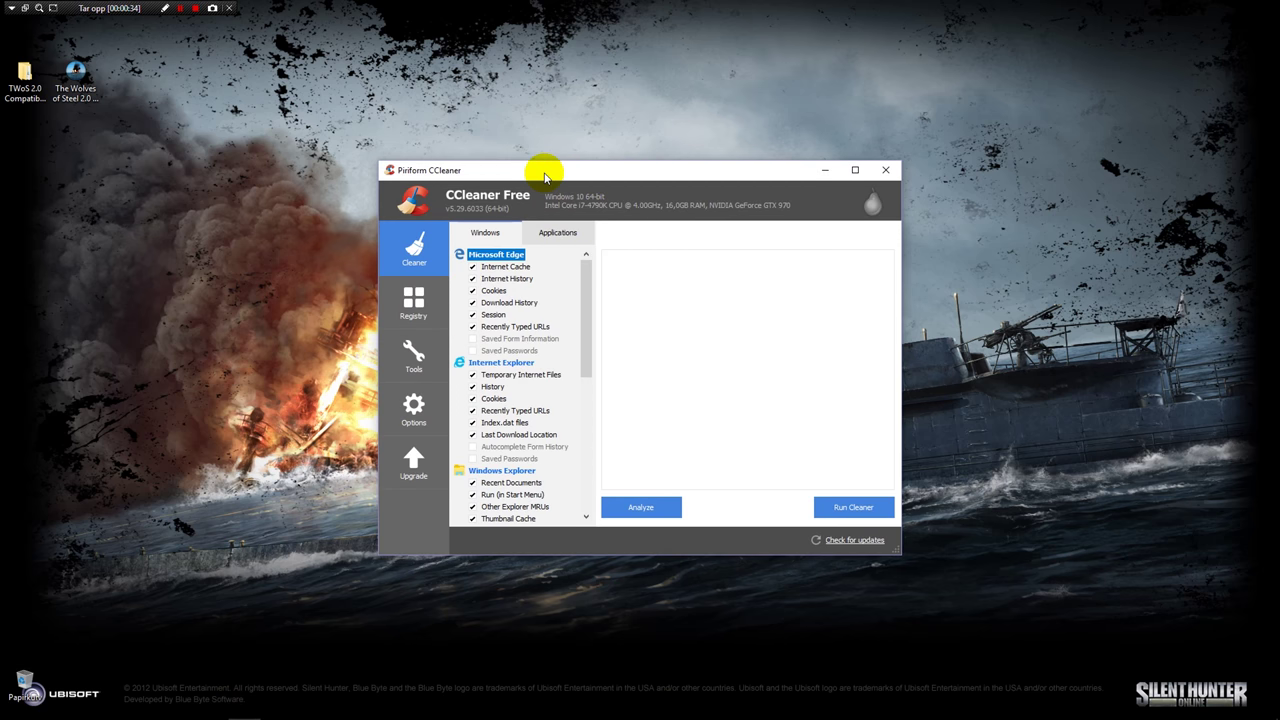
drag(537, 168, 466, 91)
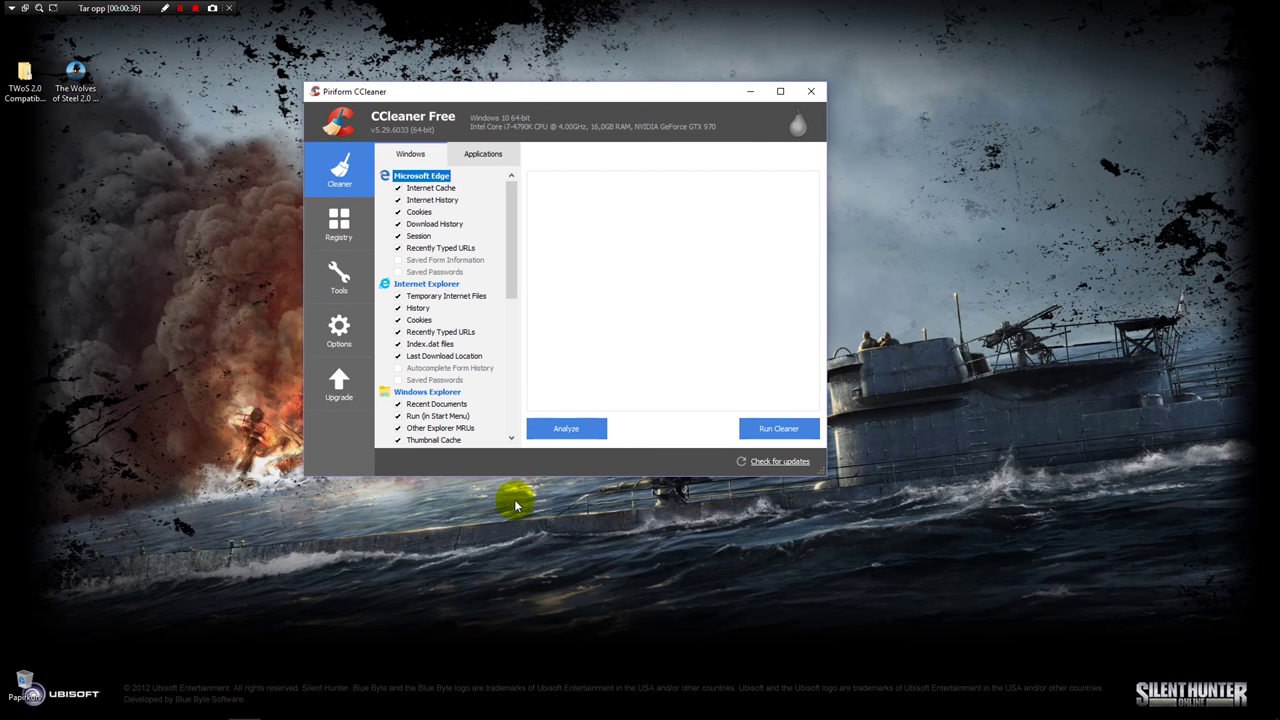
click(556, 429)
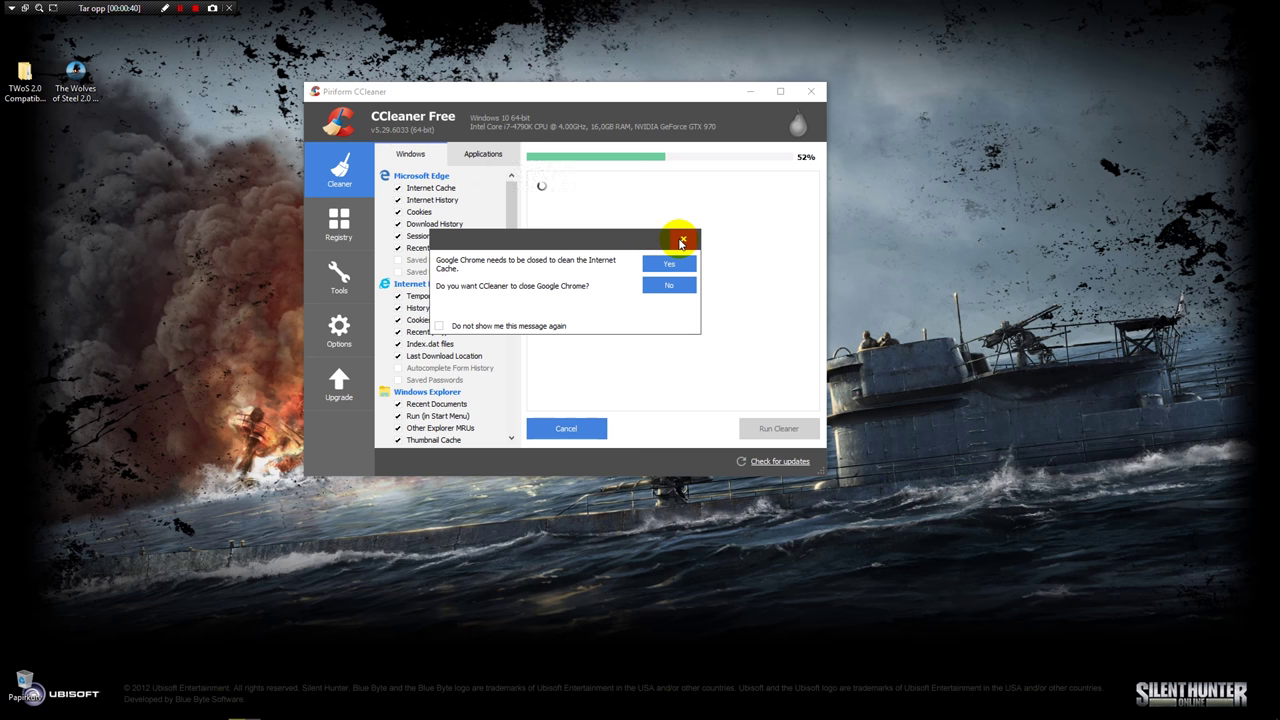
click(672, 285)
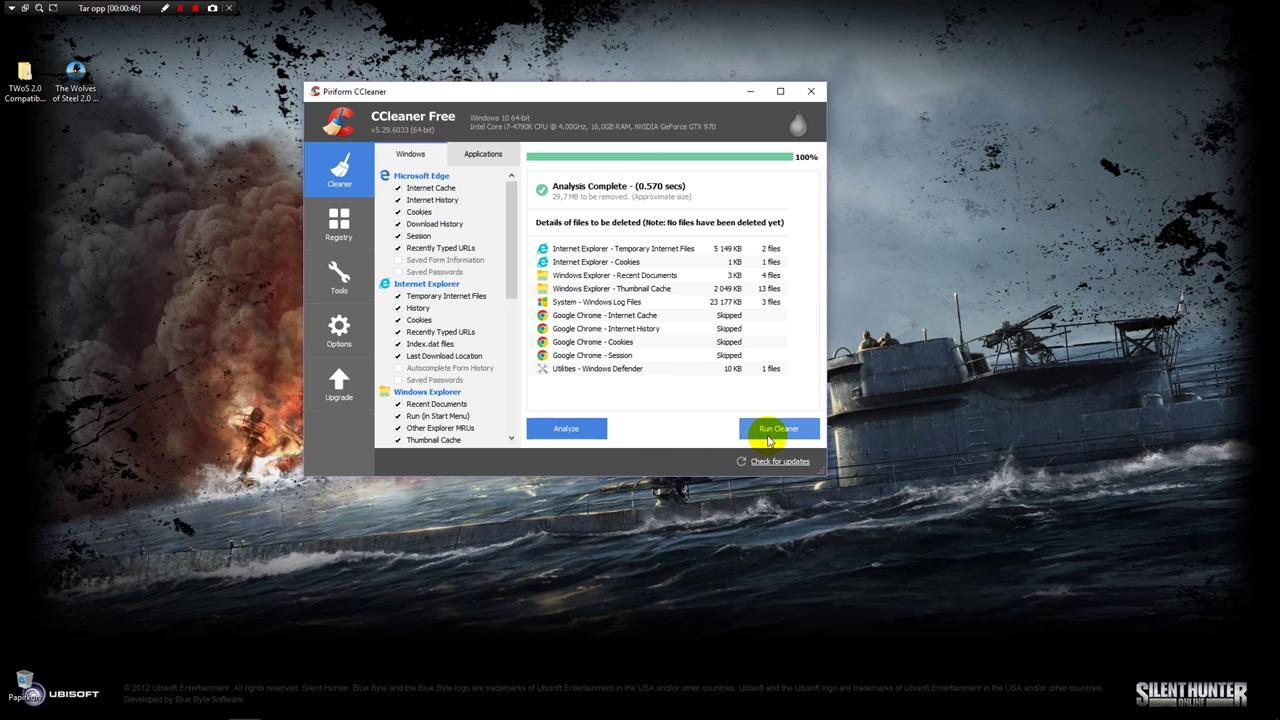
Step: Scan the registry for issues with all registry categories enabled, and close CCleaner
click(332, 224)
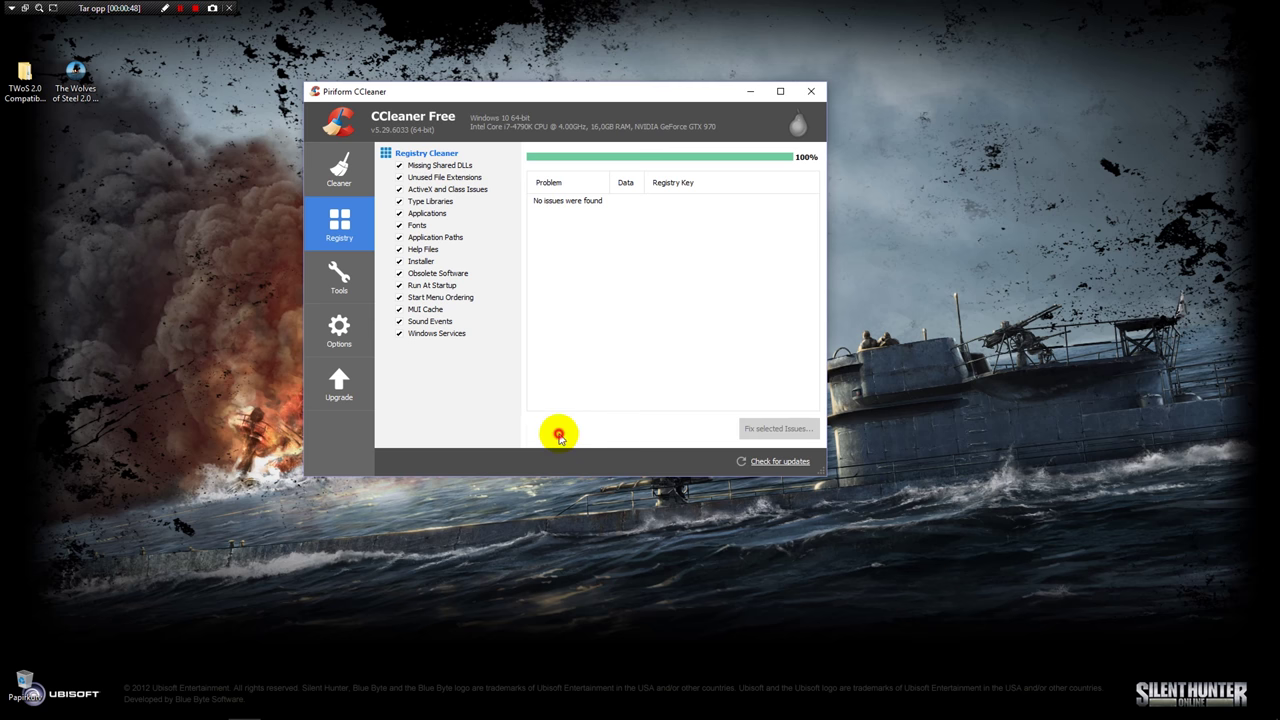
click(560, 428)
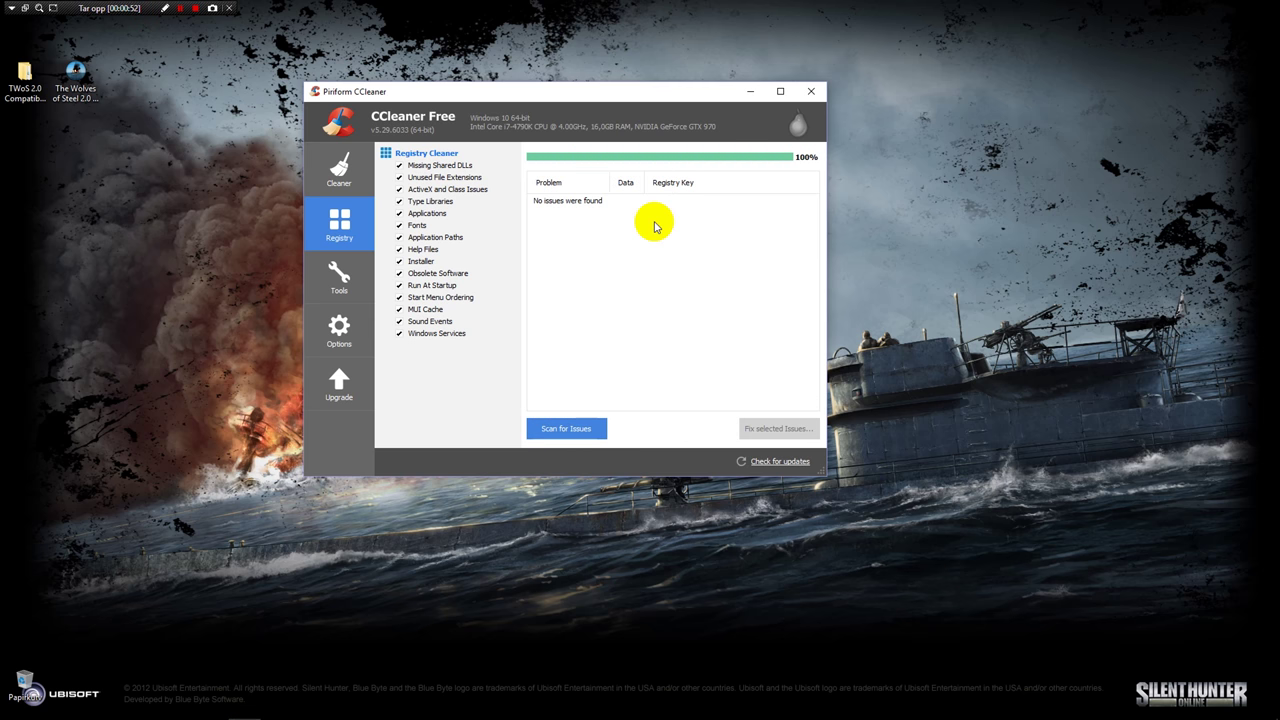
click(316, 170)
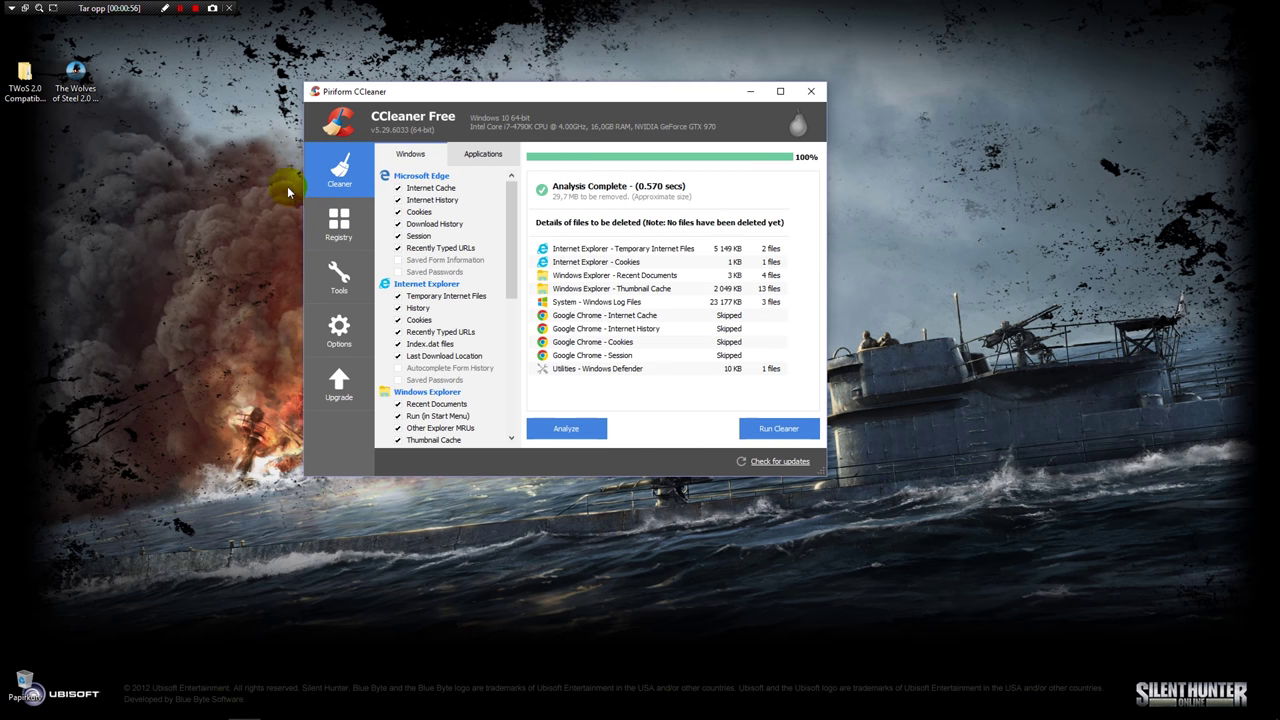
click(343, 205)
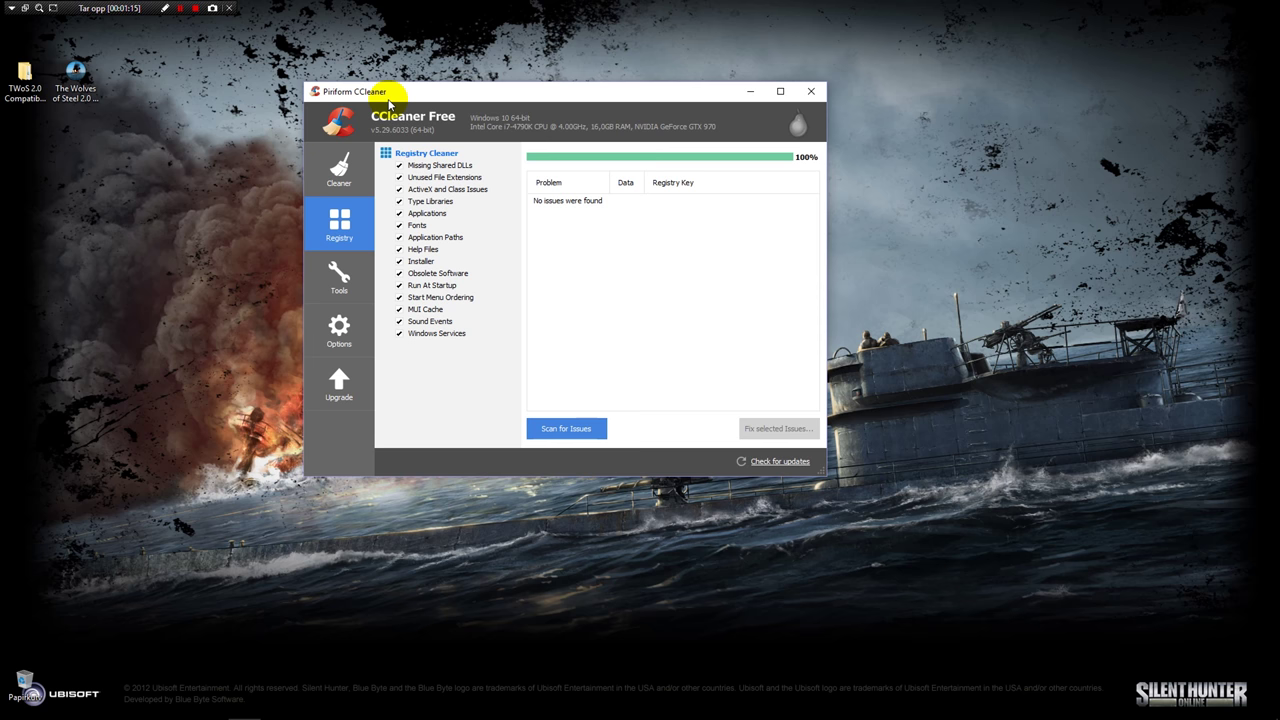
click(808, 90)
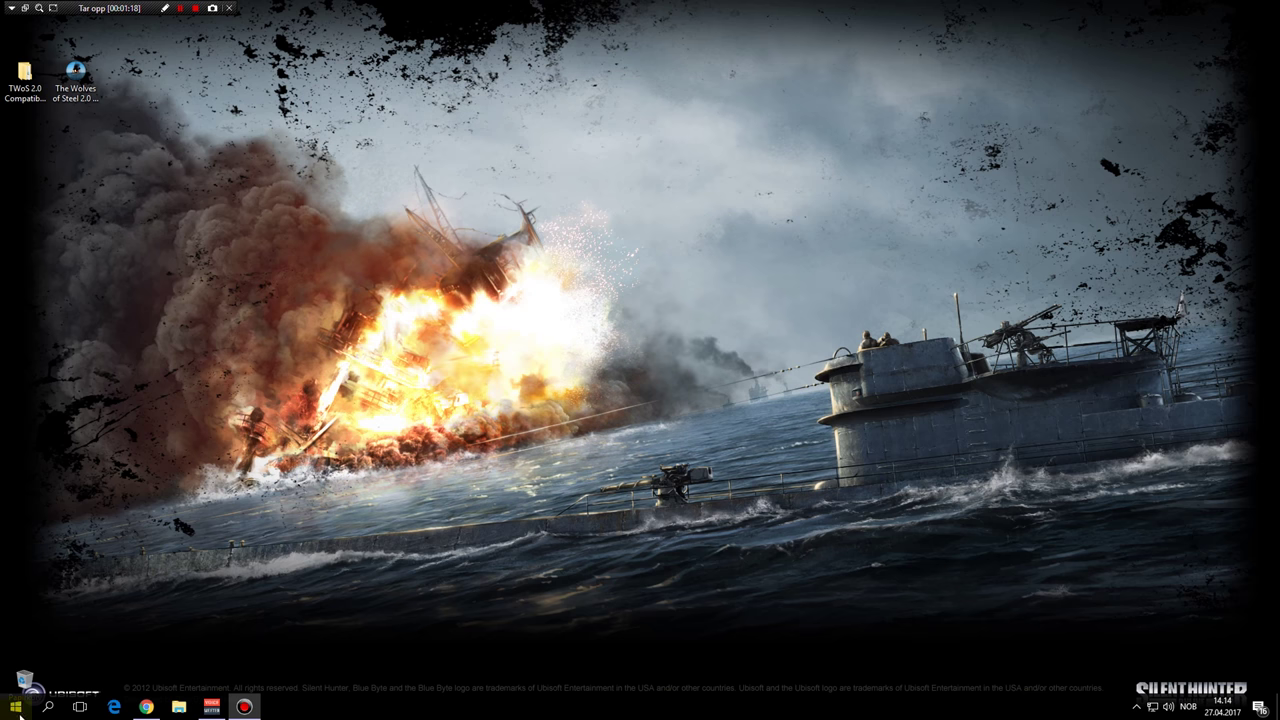
Step: Switch to Chrome, examine the list of SH5 tutorials and download links in the SUBSIM forum post, and minimize the browser
click(147, 710)
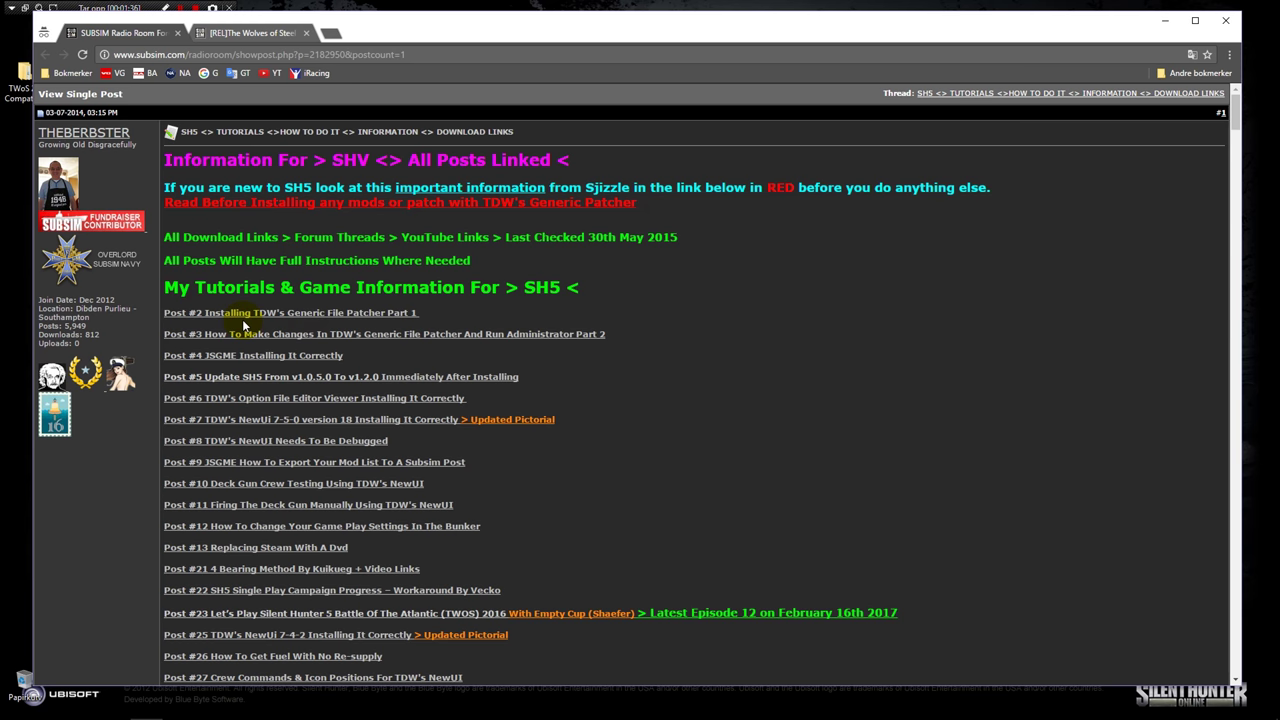
scroll(277, 374, down, 10)
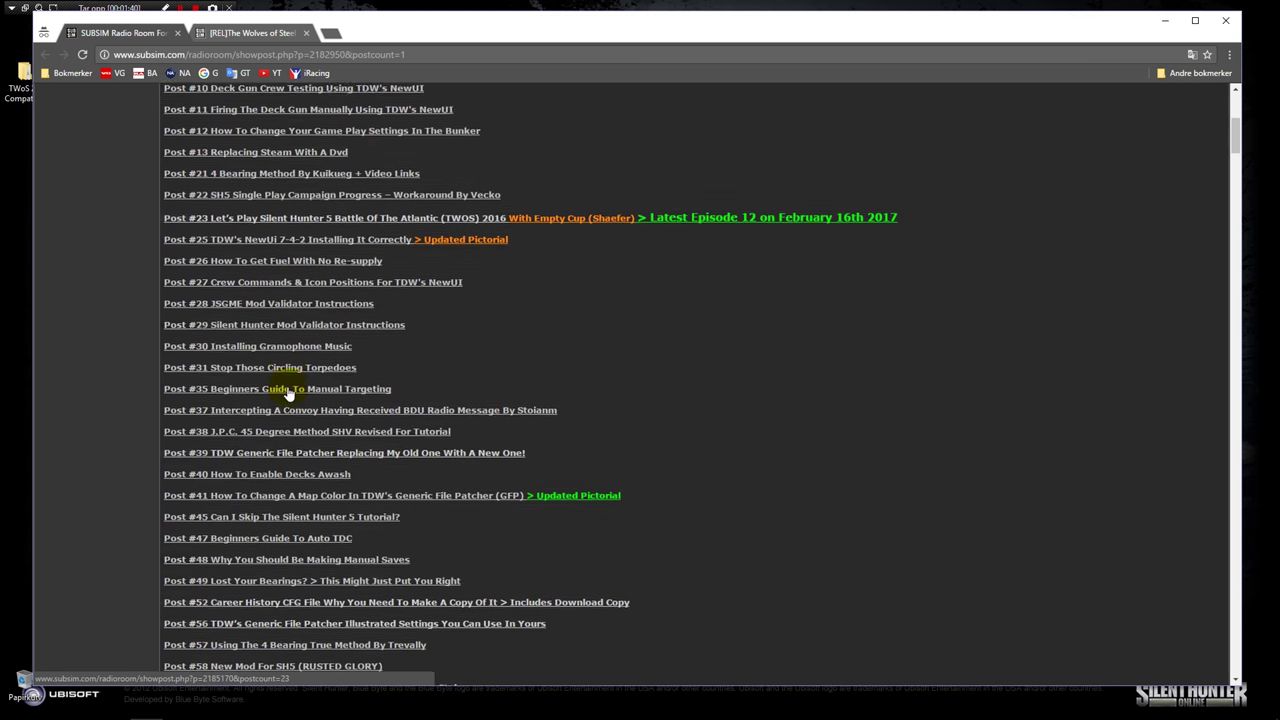
scroll(297, 396, down, 15)
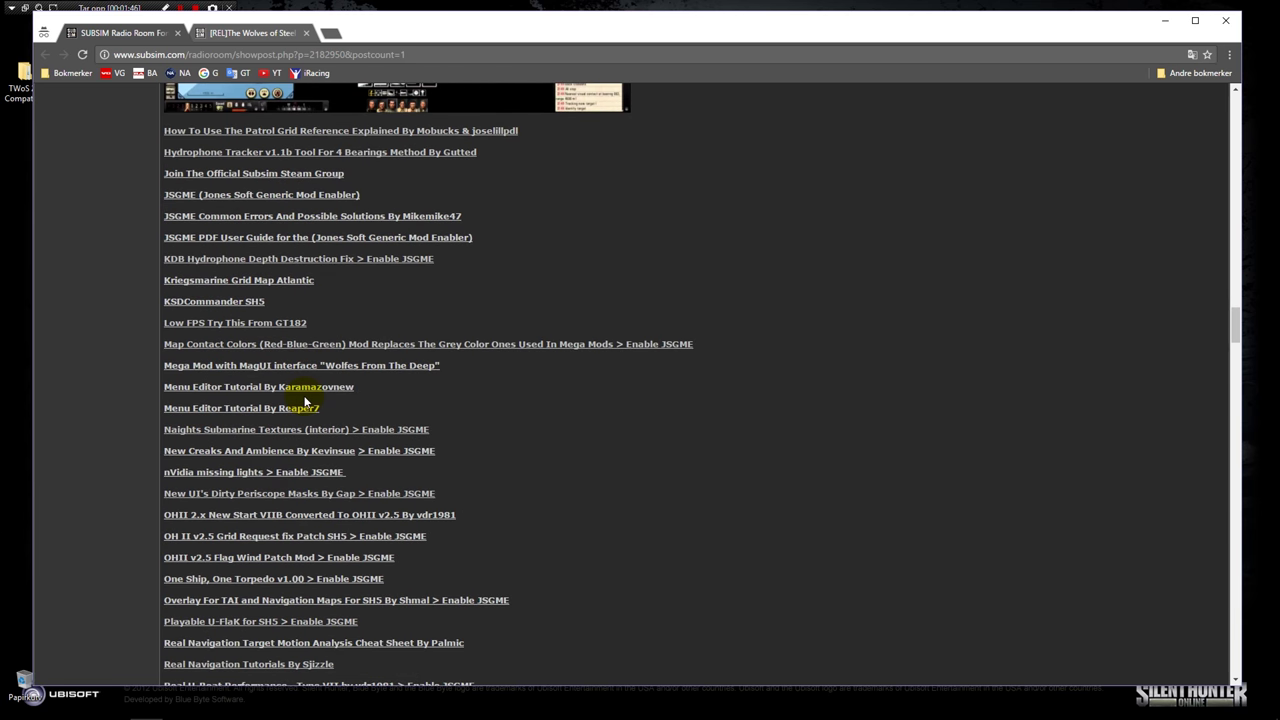
scroll(305, 402, down, 4)
scroll(307, 401, up, 8)
scroll(305, 396, up, 20)
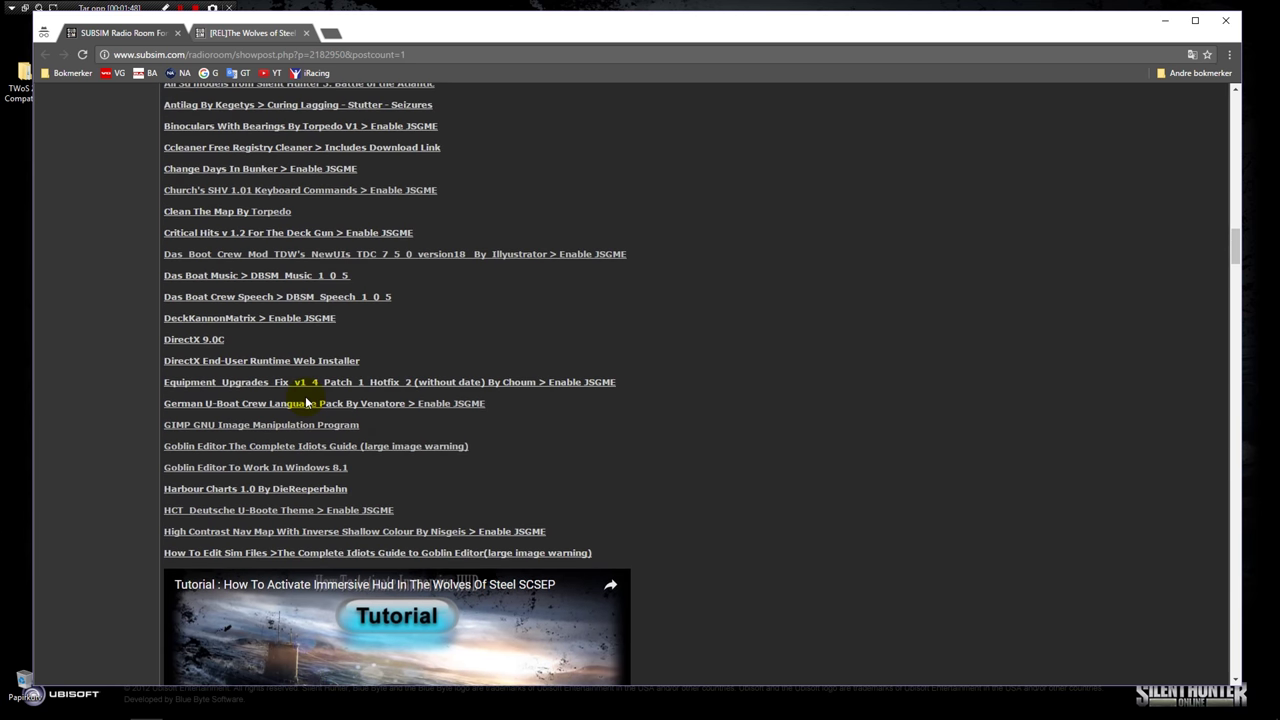
scroll(305, 396, up, 15)
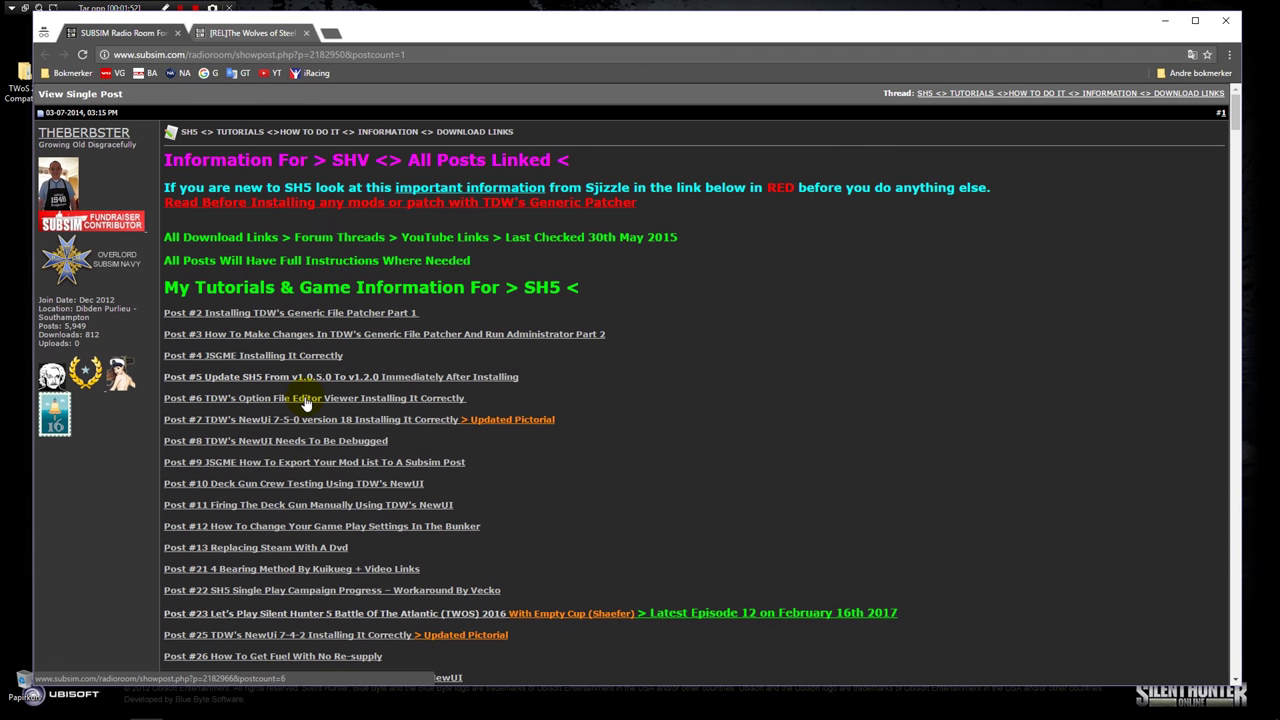
click(177, 33)
click(1165, 20)
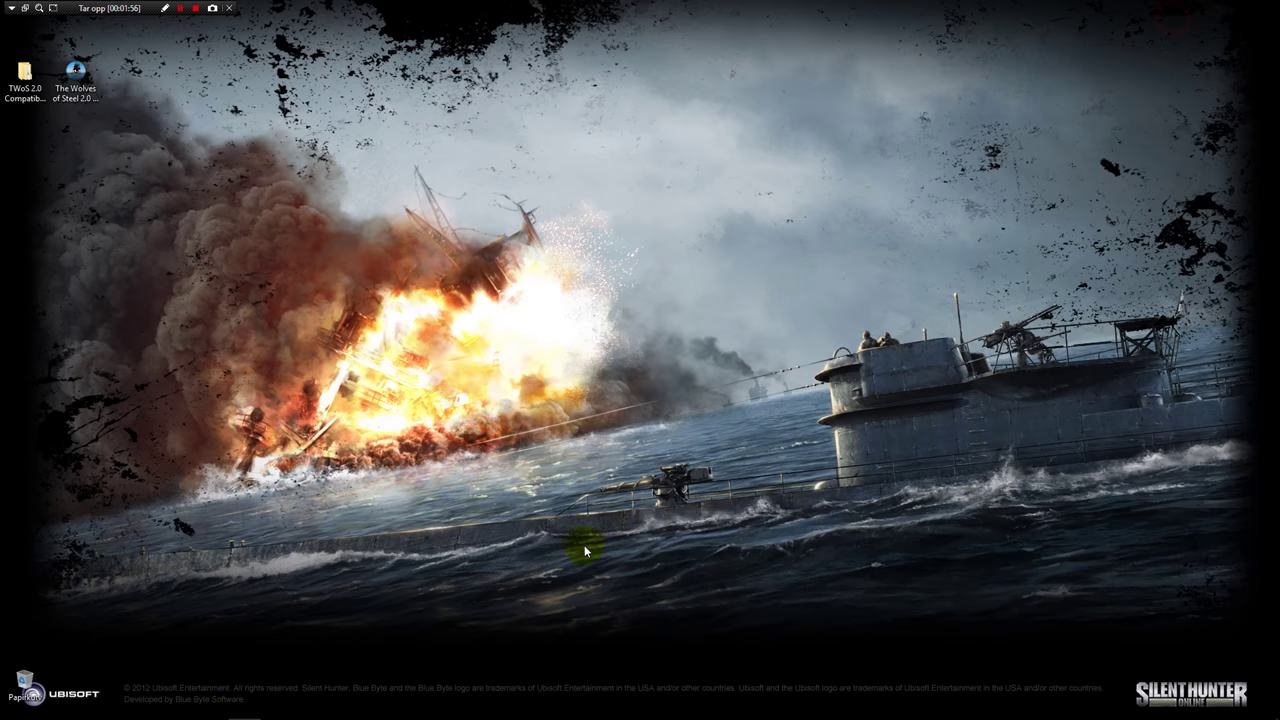
Step: Open File Explorer, launch the Silent Hunter 5 disc from DVD drive F:, and minimize the Explorer window
click(179, 706)
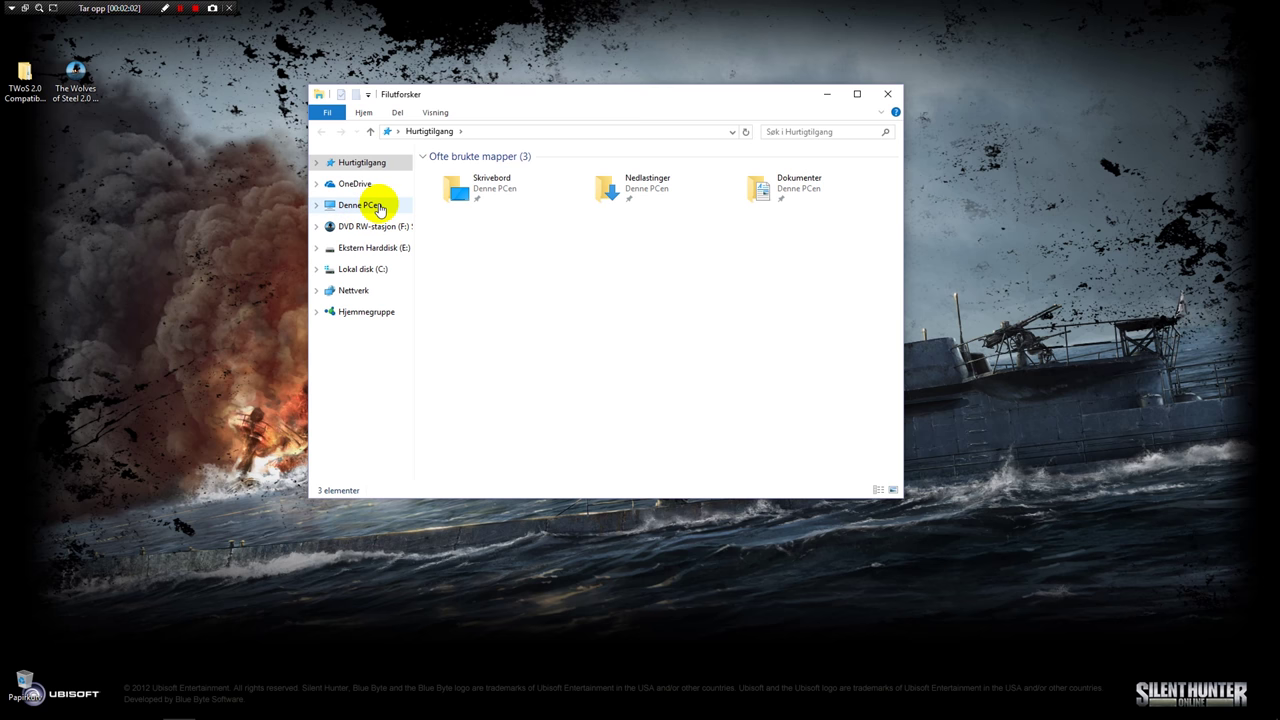
click(379, 209)
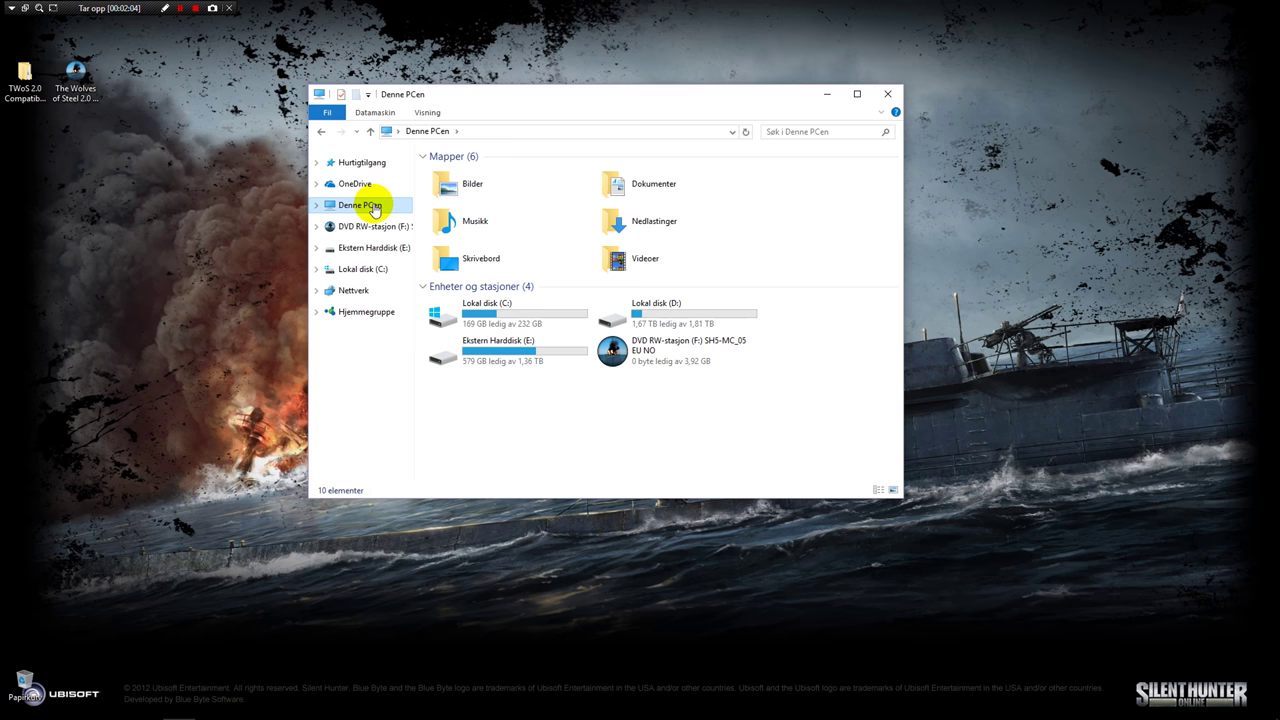
click(642, 352)
right_click(642, 352)
click(700, 347)
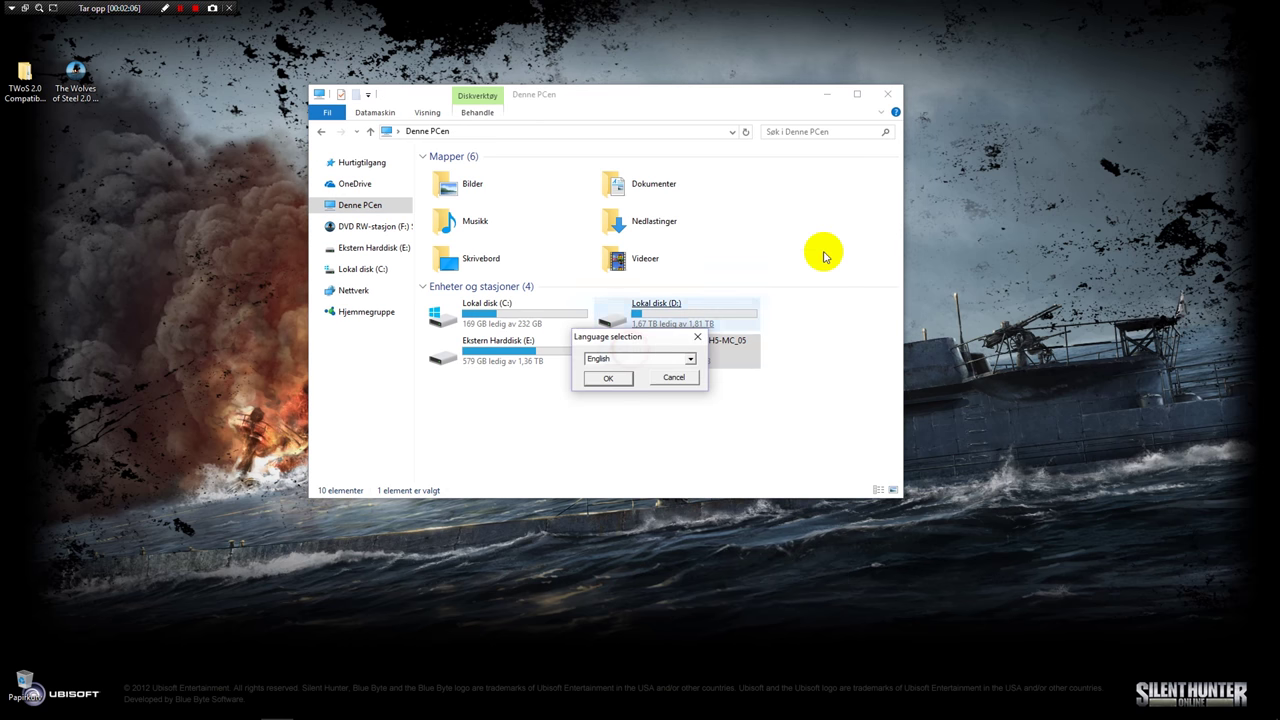
click(834, 96)
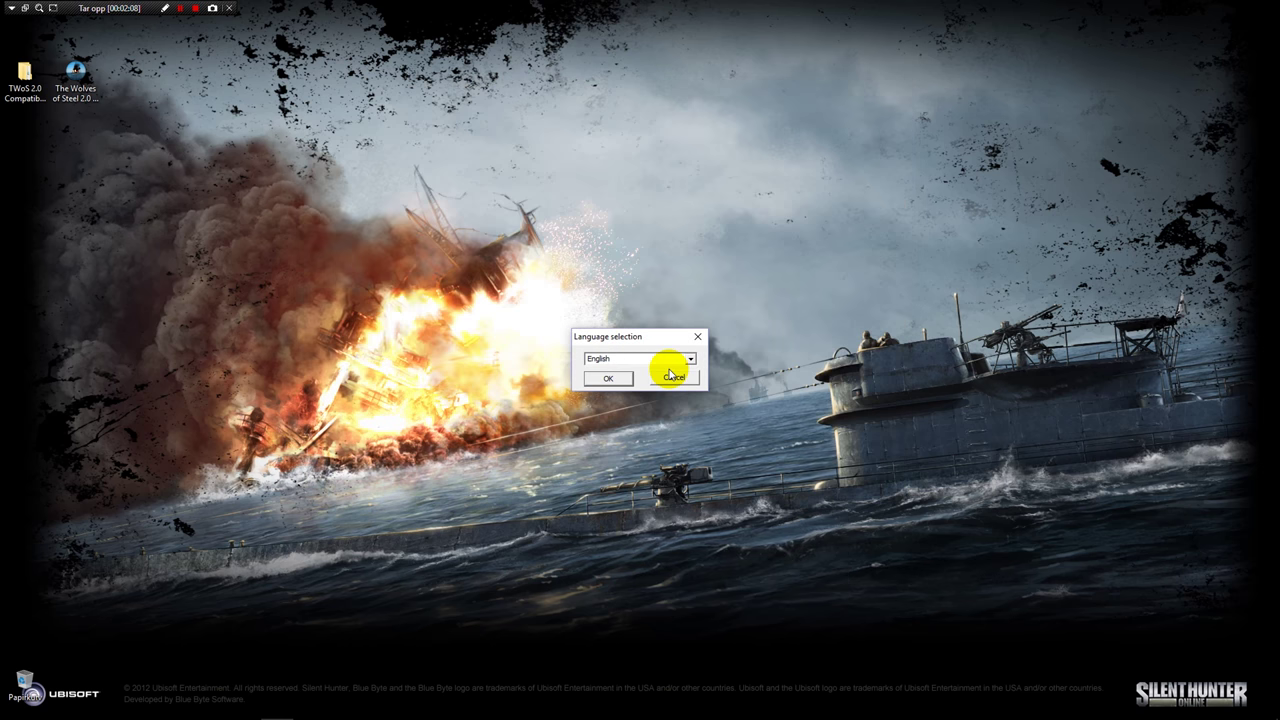
Step: Choose English for the disc launcher and start the Silent Hunter 5 installation with English as the setup language
click(612, 377)
drag(617, 194, 546, 120)
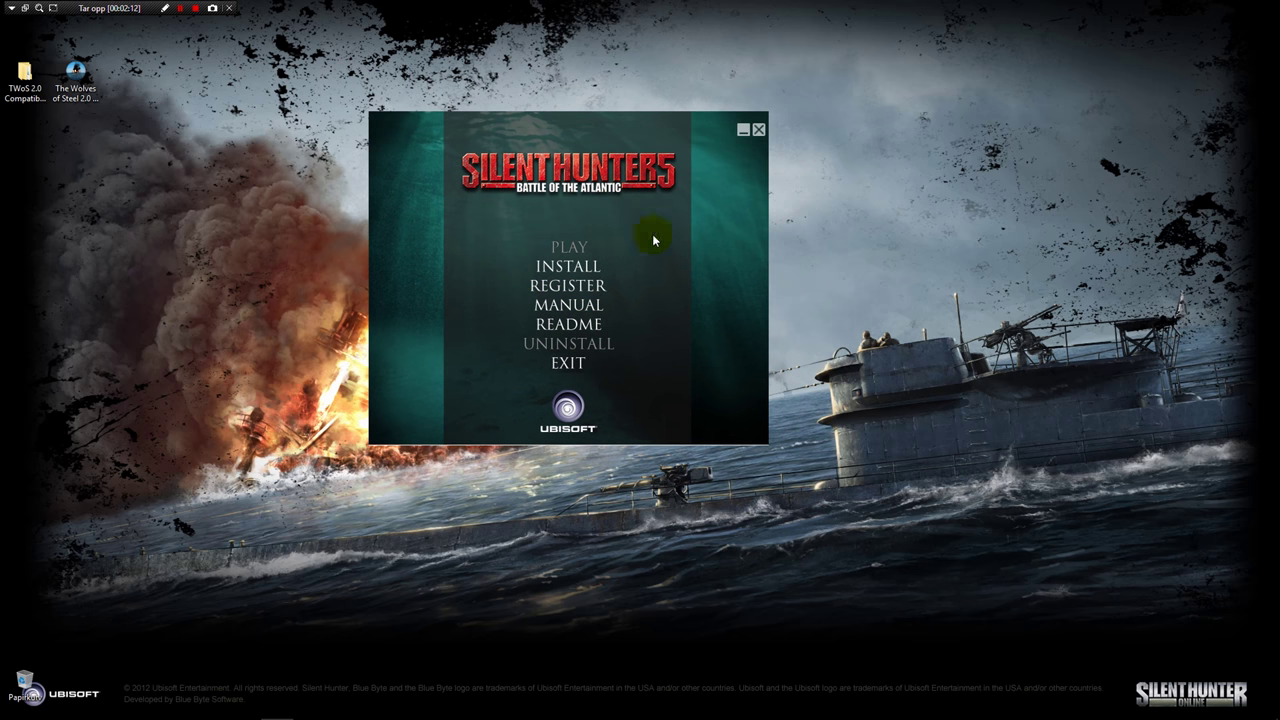
click(567, 267)
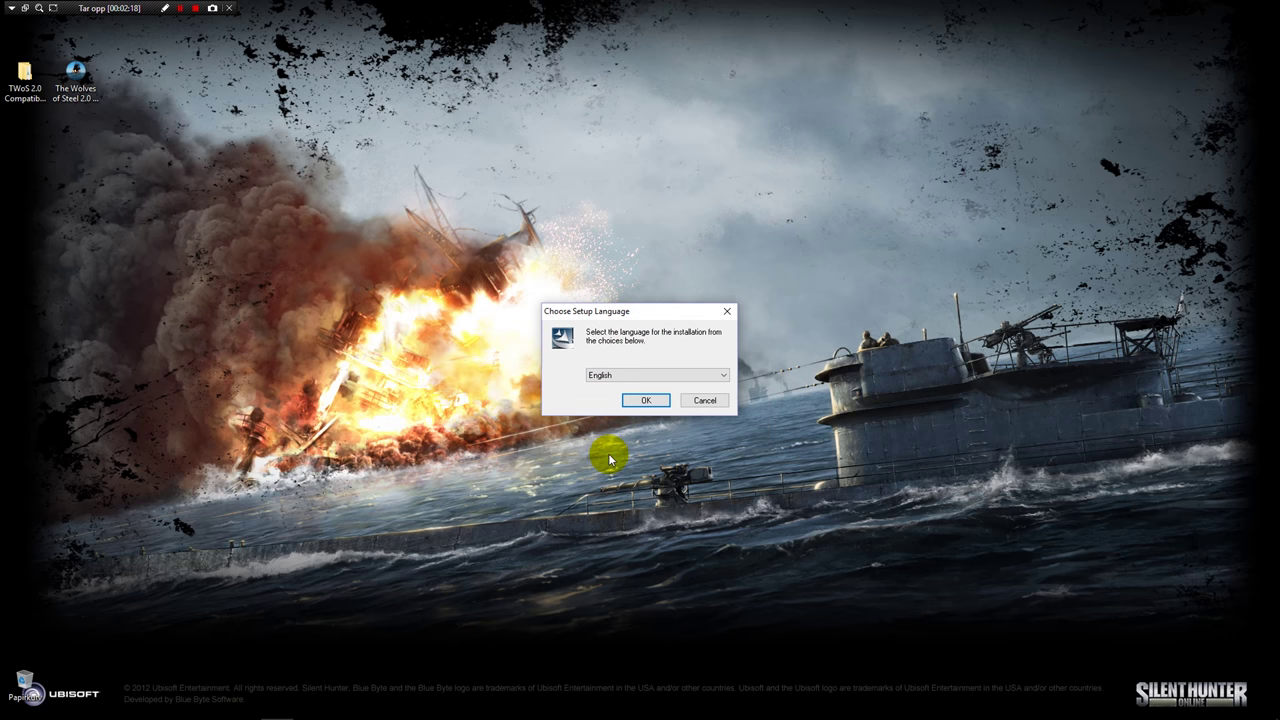
click(646, 400)
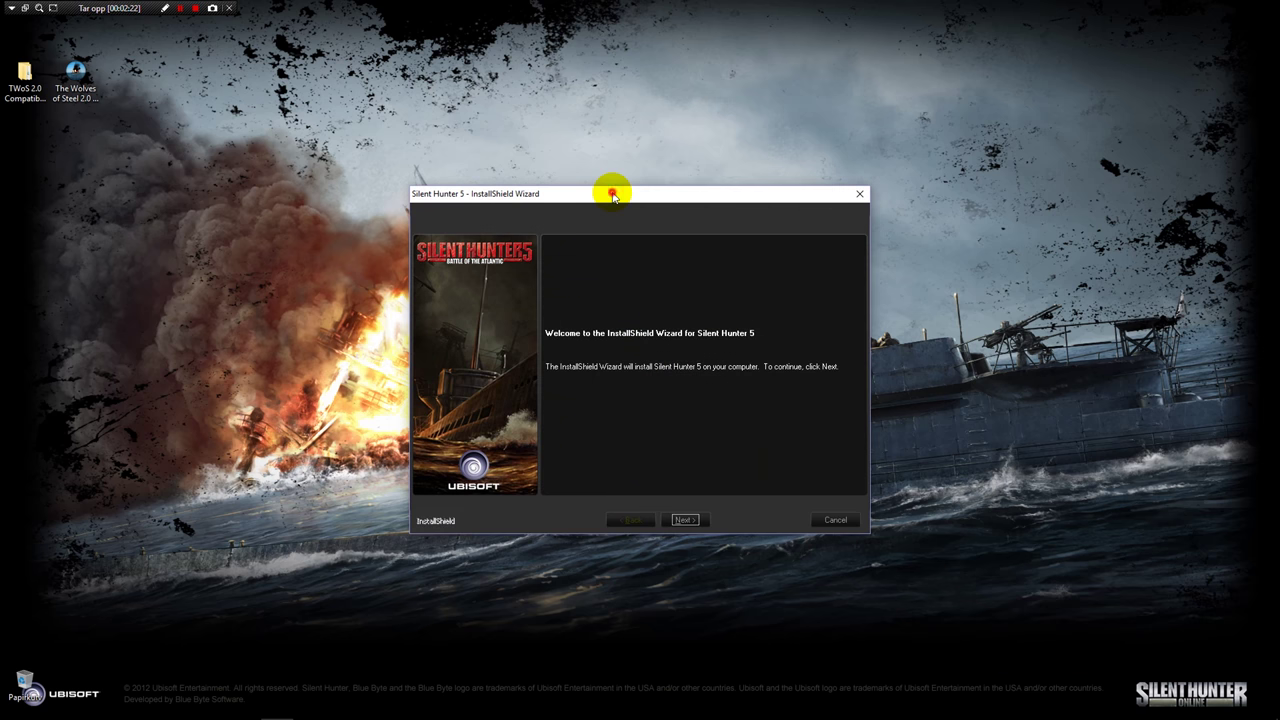
Step: Accept the license agreement in the installation wizard and choose the Custom setup type
drag(609, 192, 570, 99)
click(645, 424)
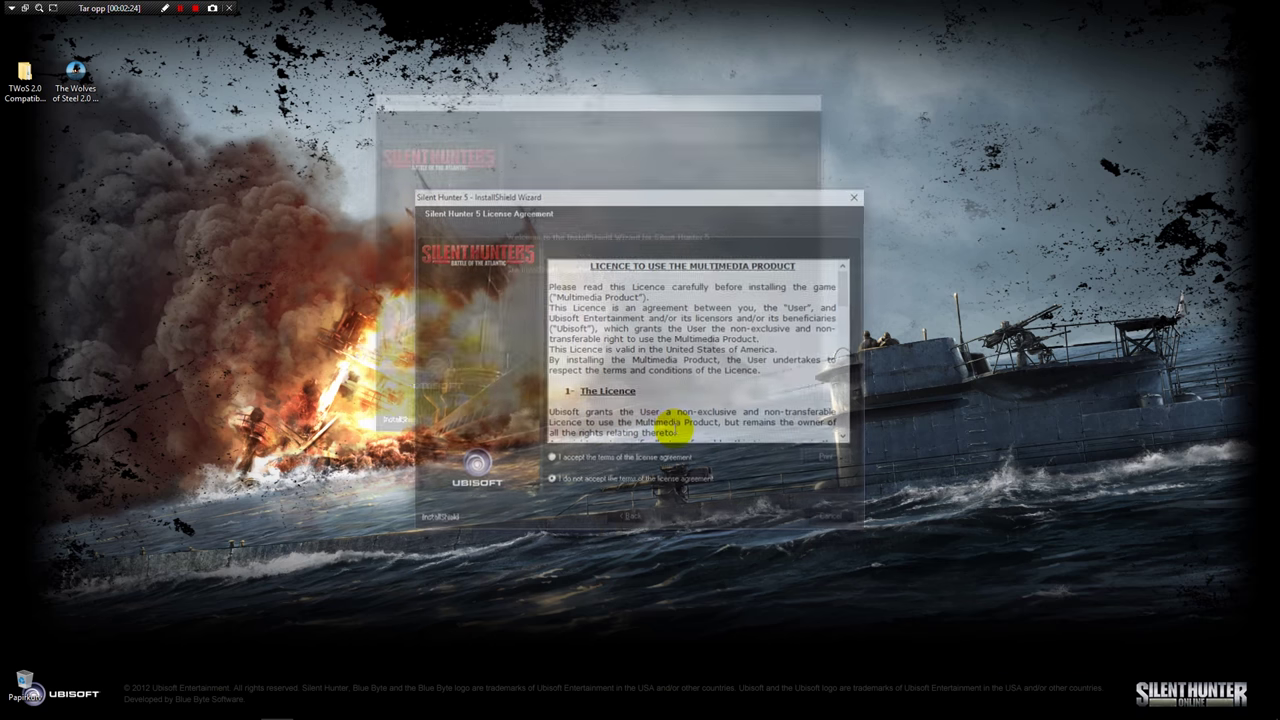
click(686, 519)
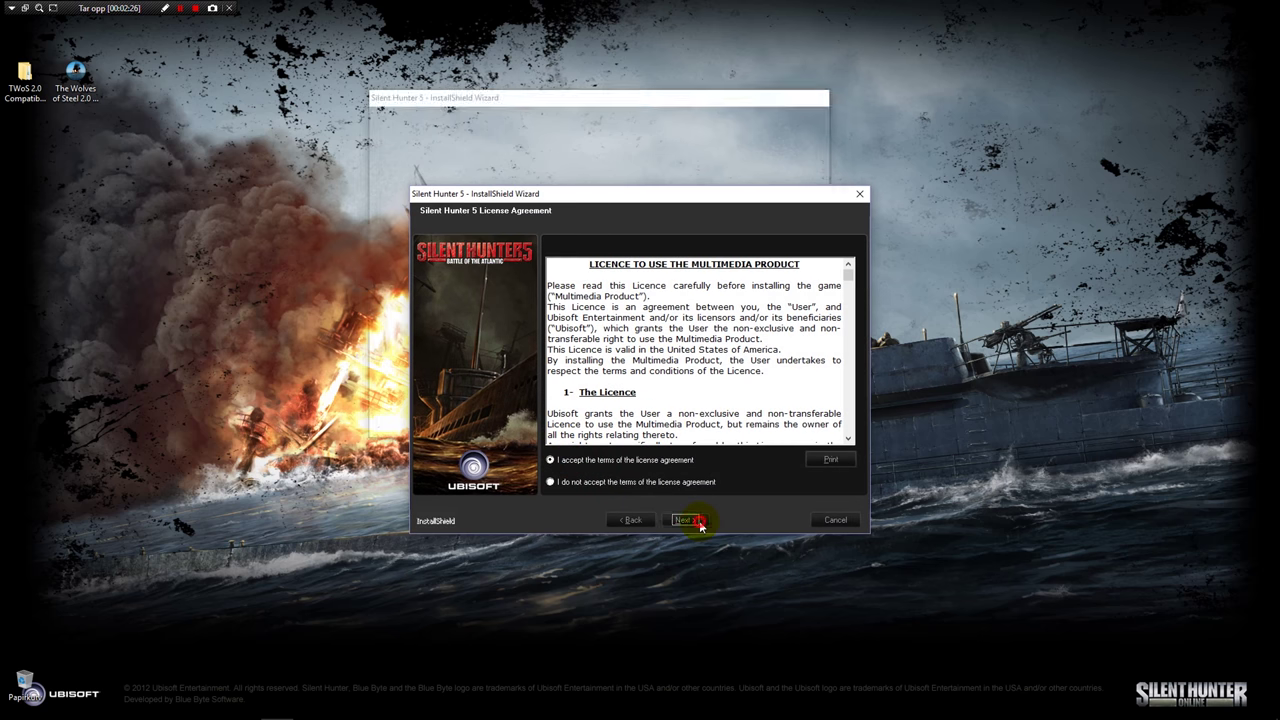
drag(590, 198, 546, 131)
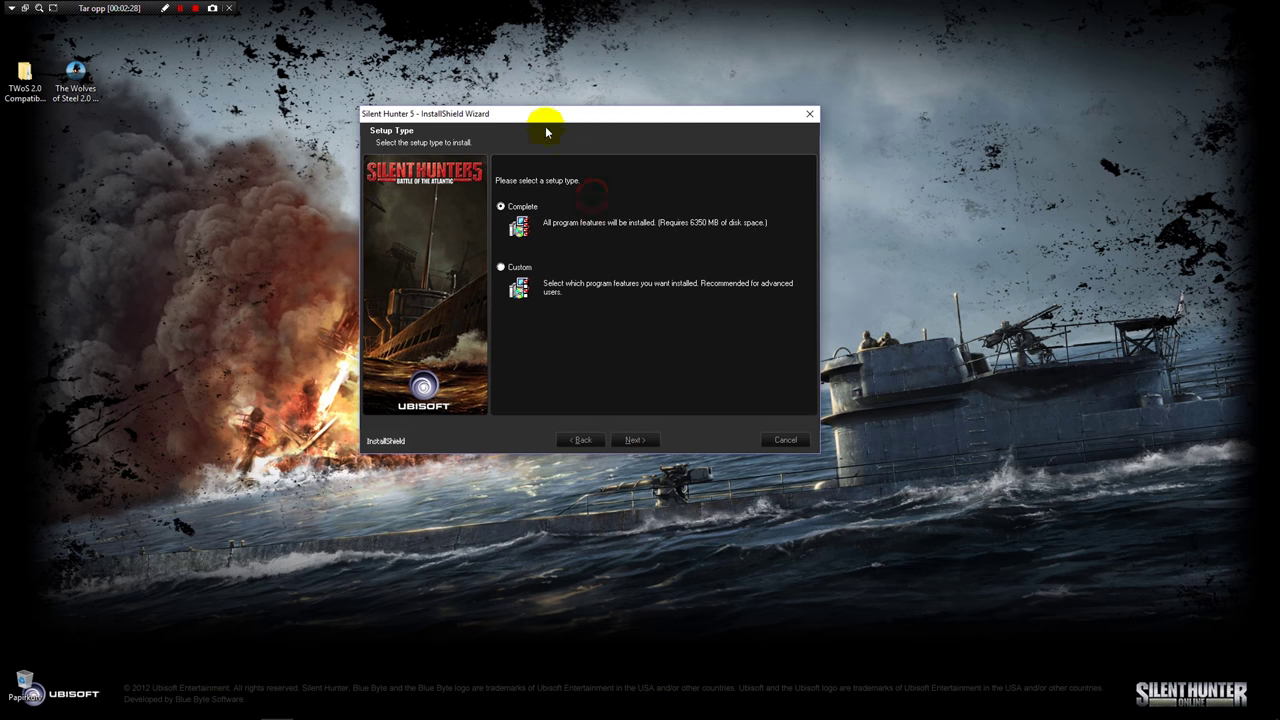
click(502, 268)
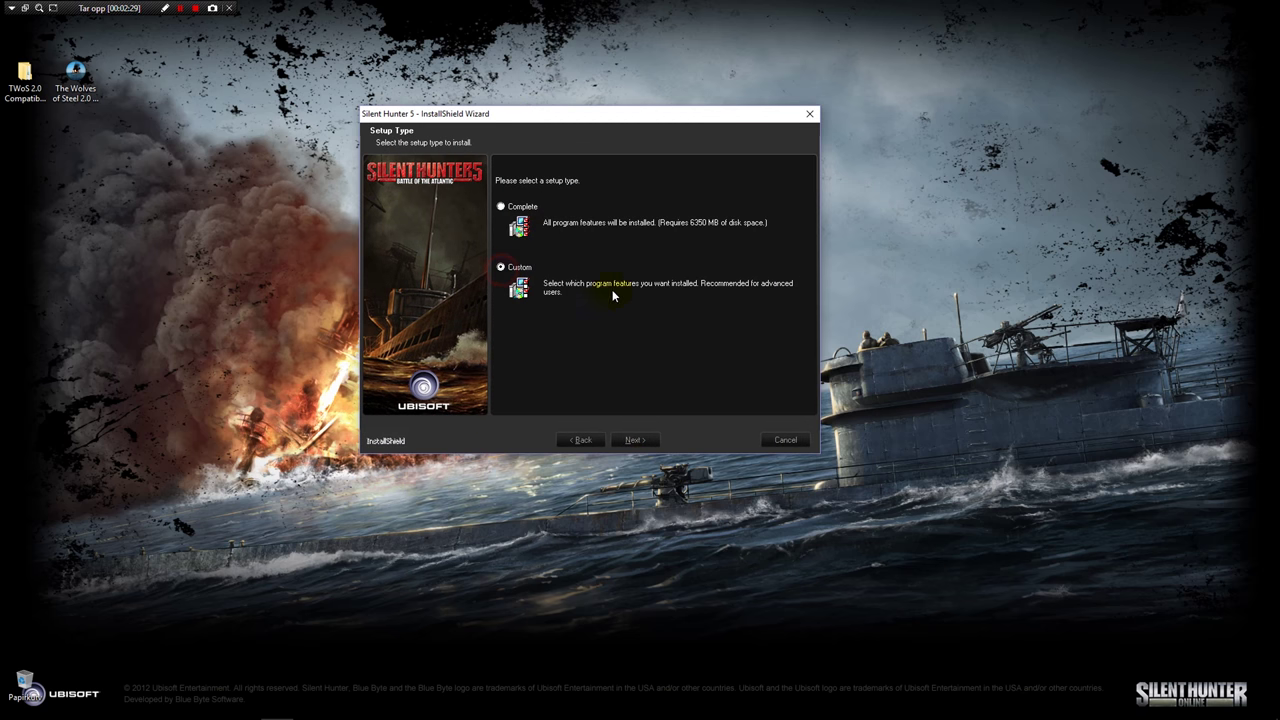
click(640, 441)
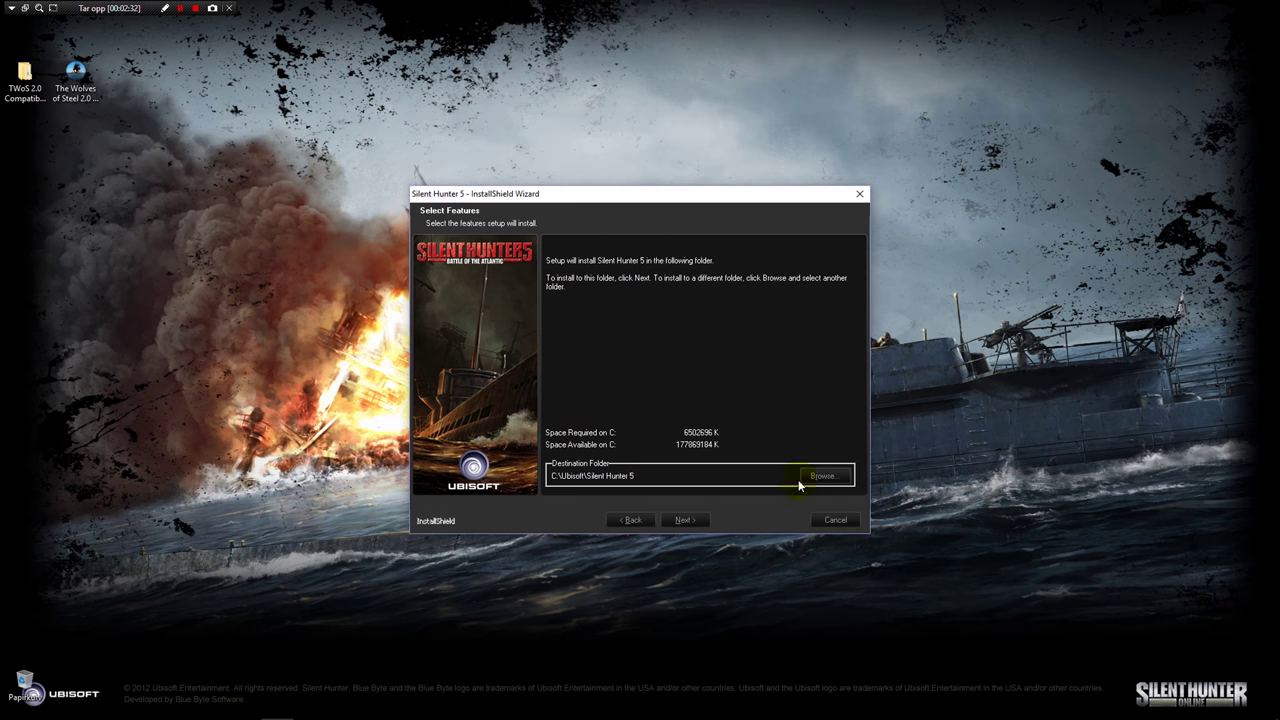
Step: Set the installation destination folder to D:\Spill\Silent Hunter 5 and continue to the feature selection
click(824, 477)
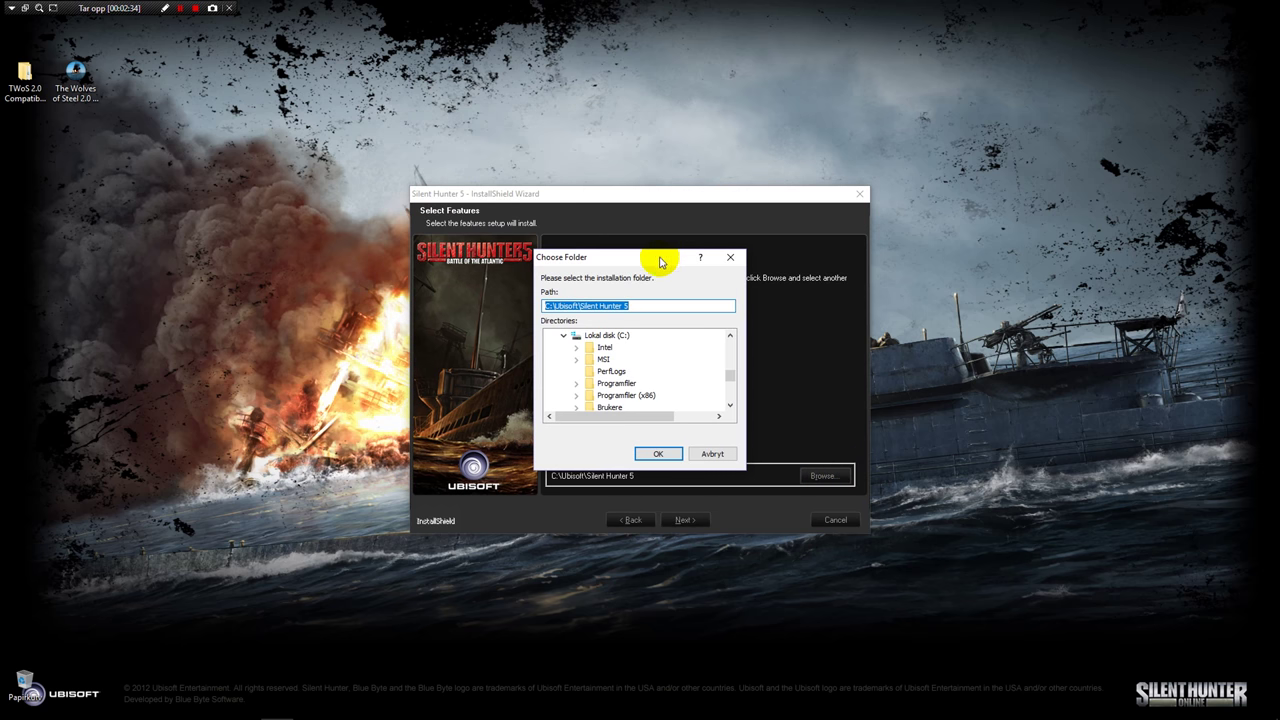
drag(660, 262, 585, 103)
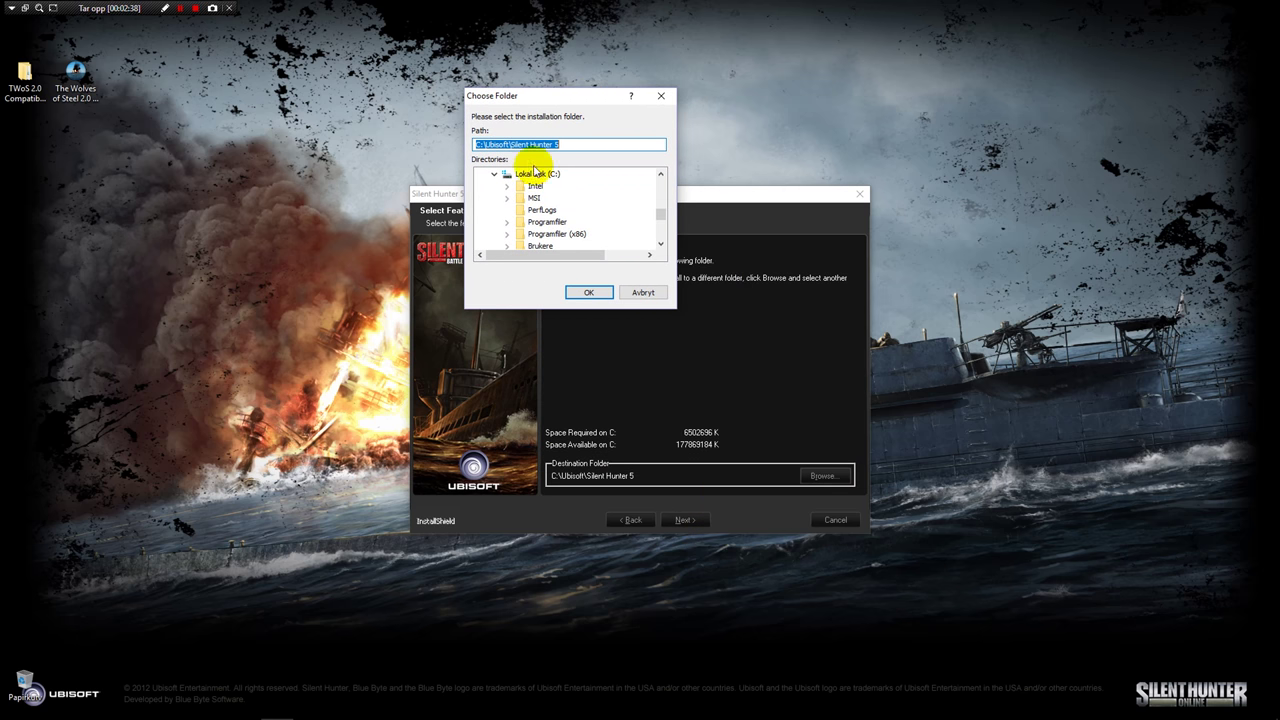
click(478, 144)
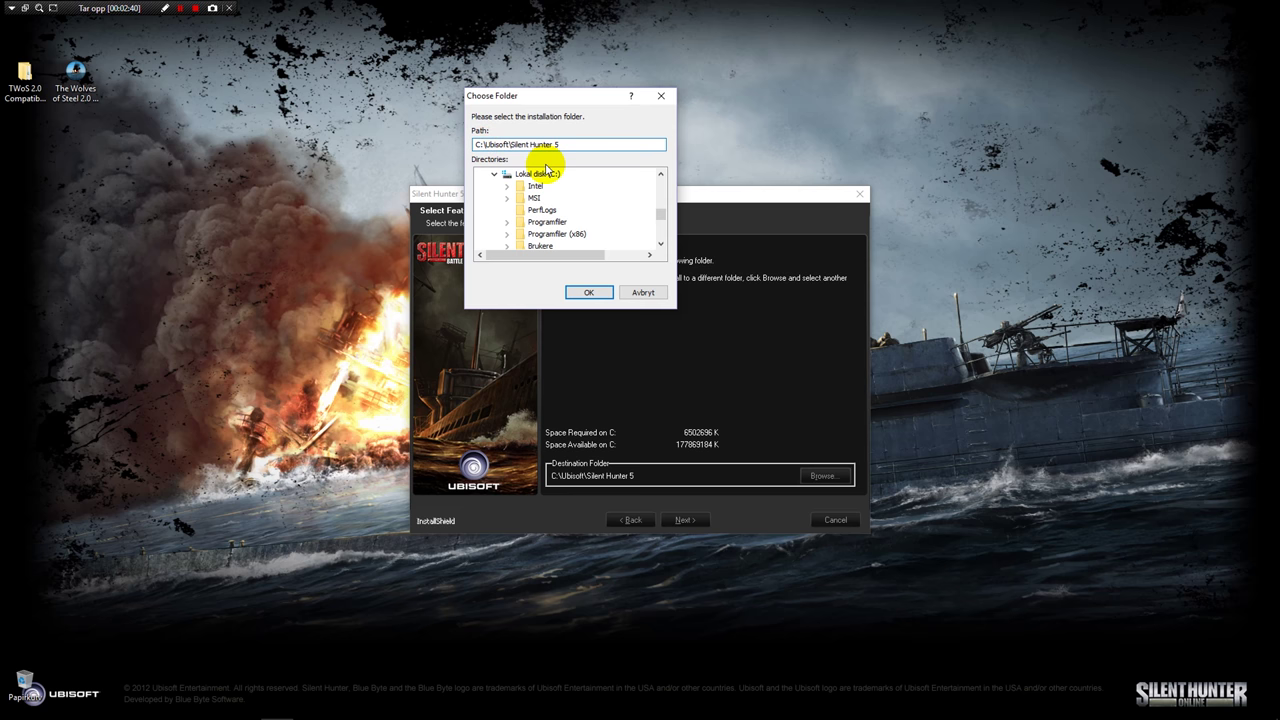
key(BackSpace)
text(D)
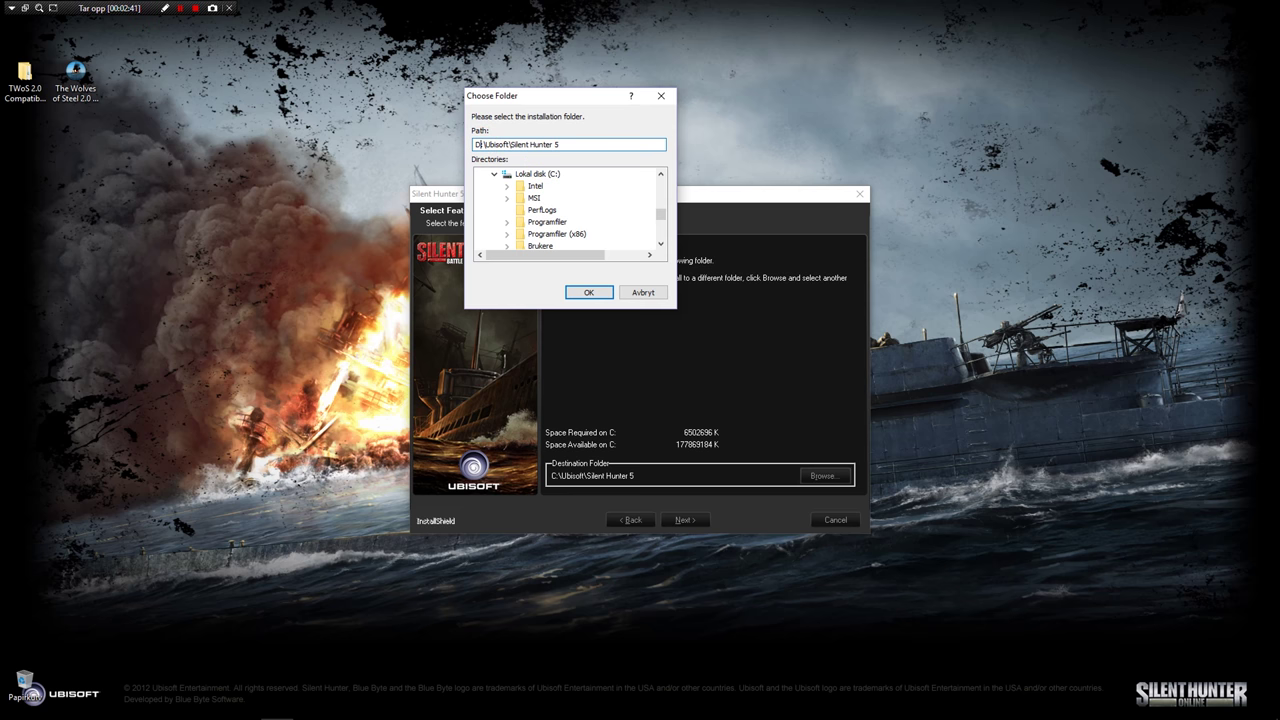
click(502, 144)
key(Delete)
key(Delete)
key(Delete)
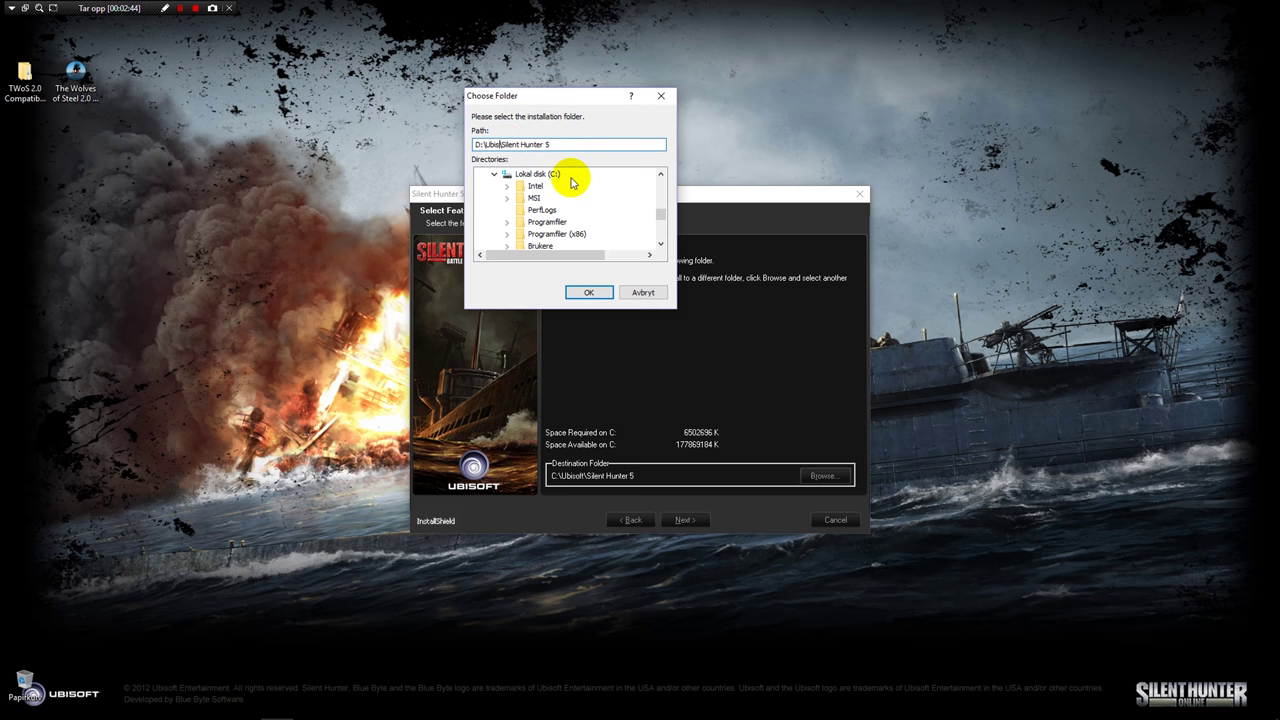
key(BackSpace)
key(BackSpace)
key(BackSpace)
key(BackSpace)
text(Spill)
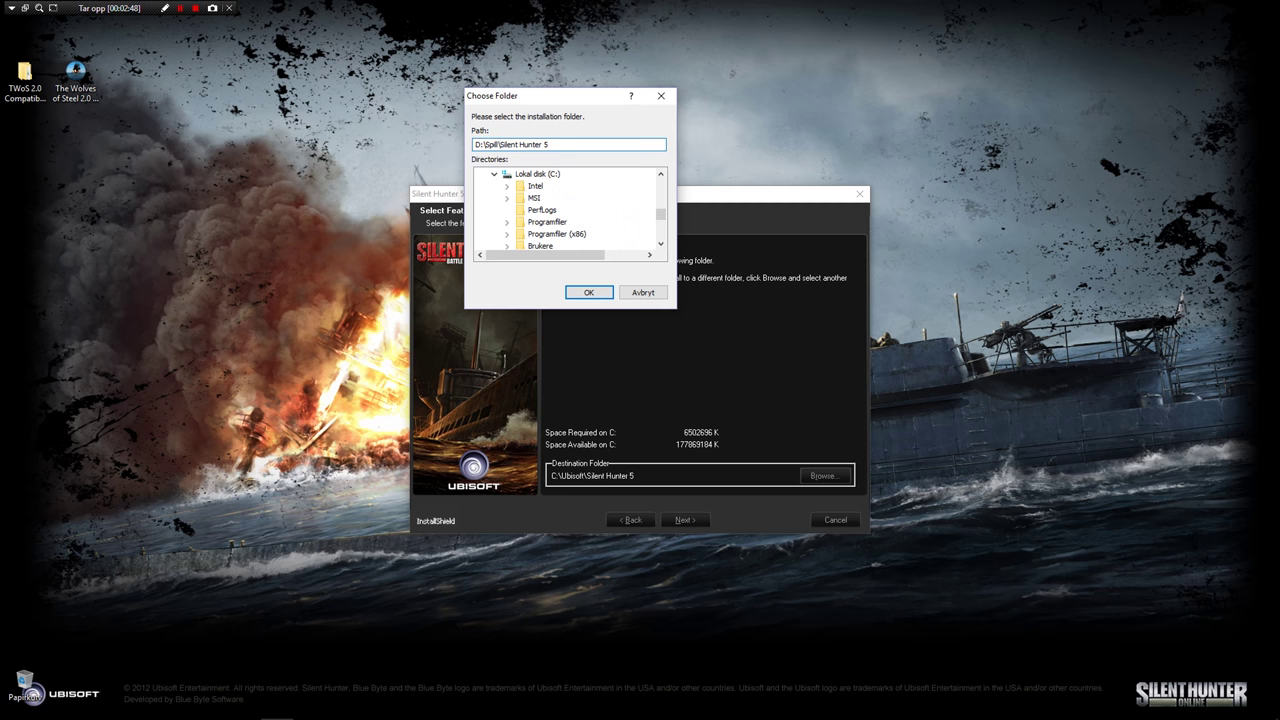
click(592, 293)
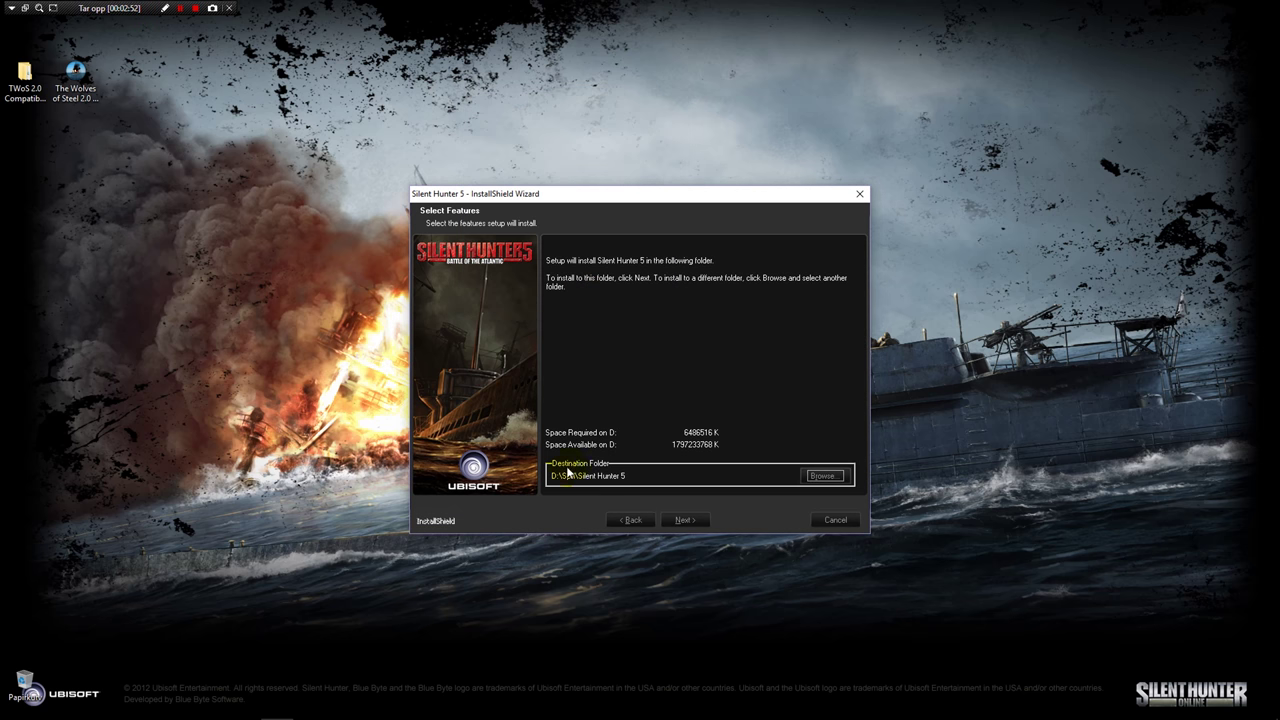
click(685, 519)
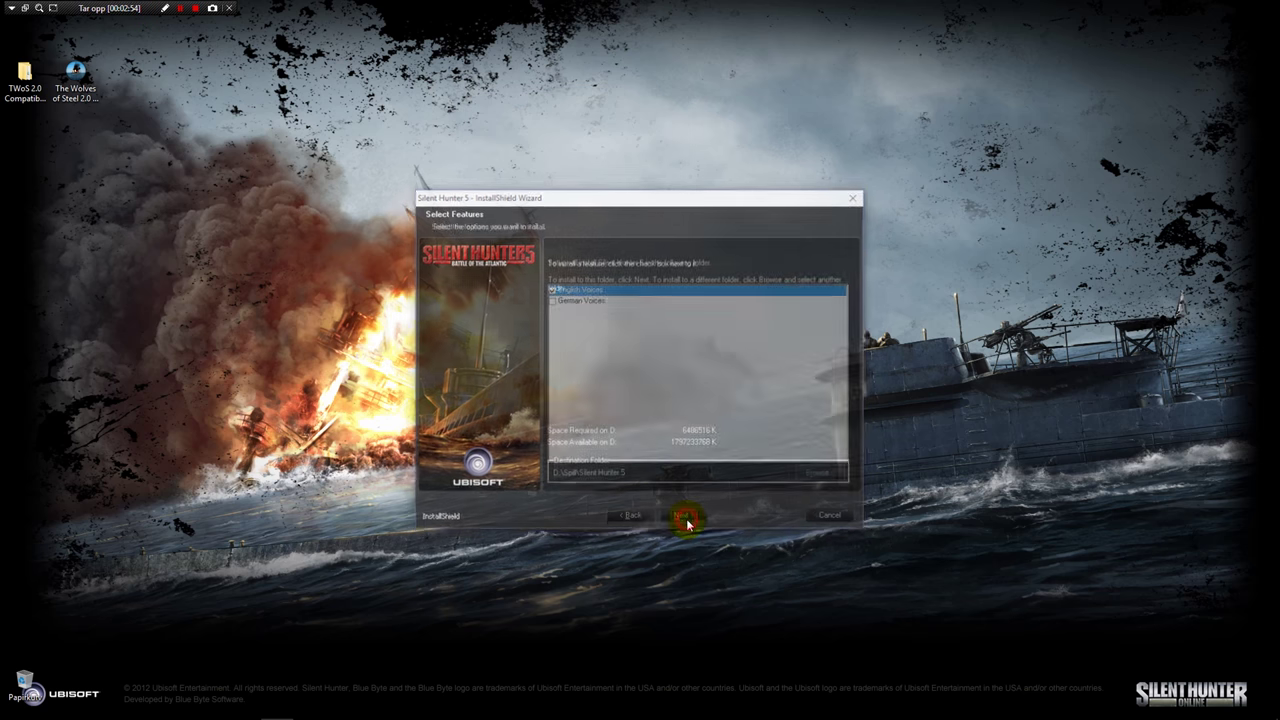
Step: Select German Voices instead of English, keep the QWERTY keyboard layout, and start the Silent Hunter 5 installation
click(551, 305)
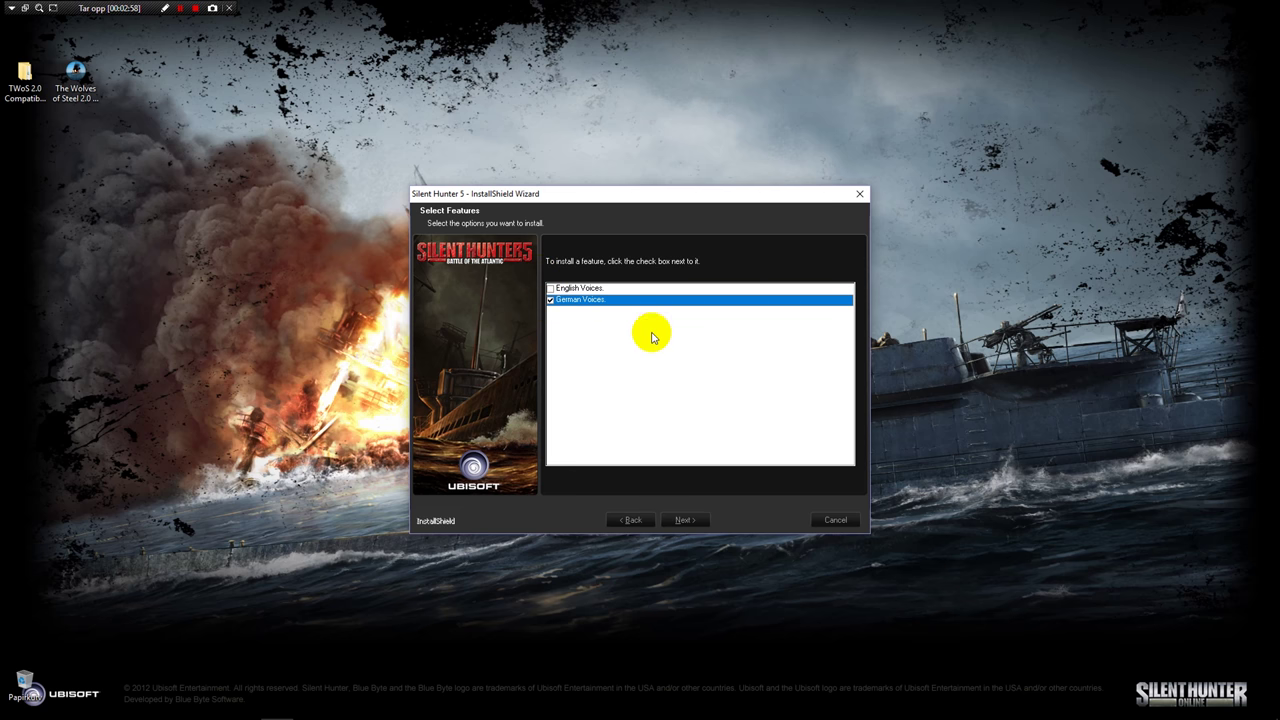
click(685, 522)
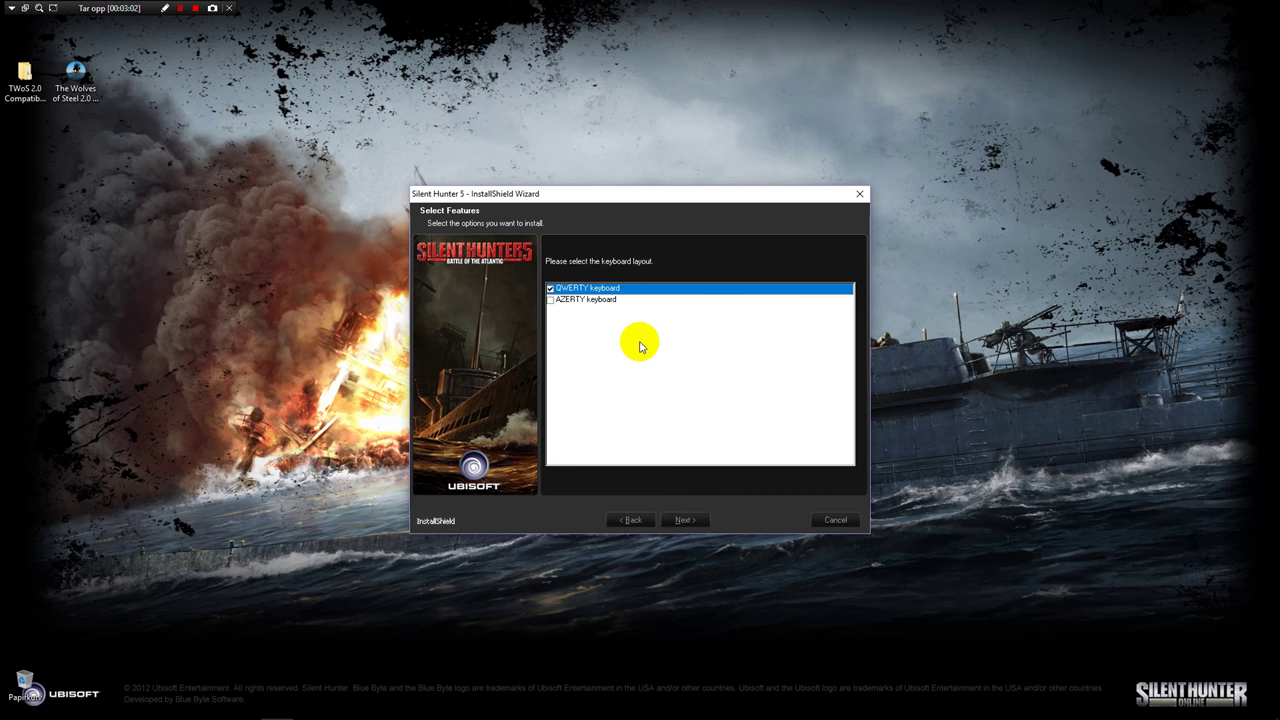
click(689, 522)
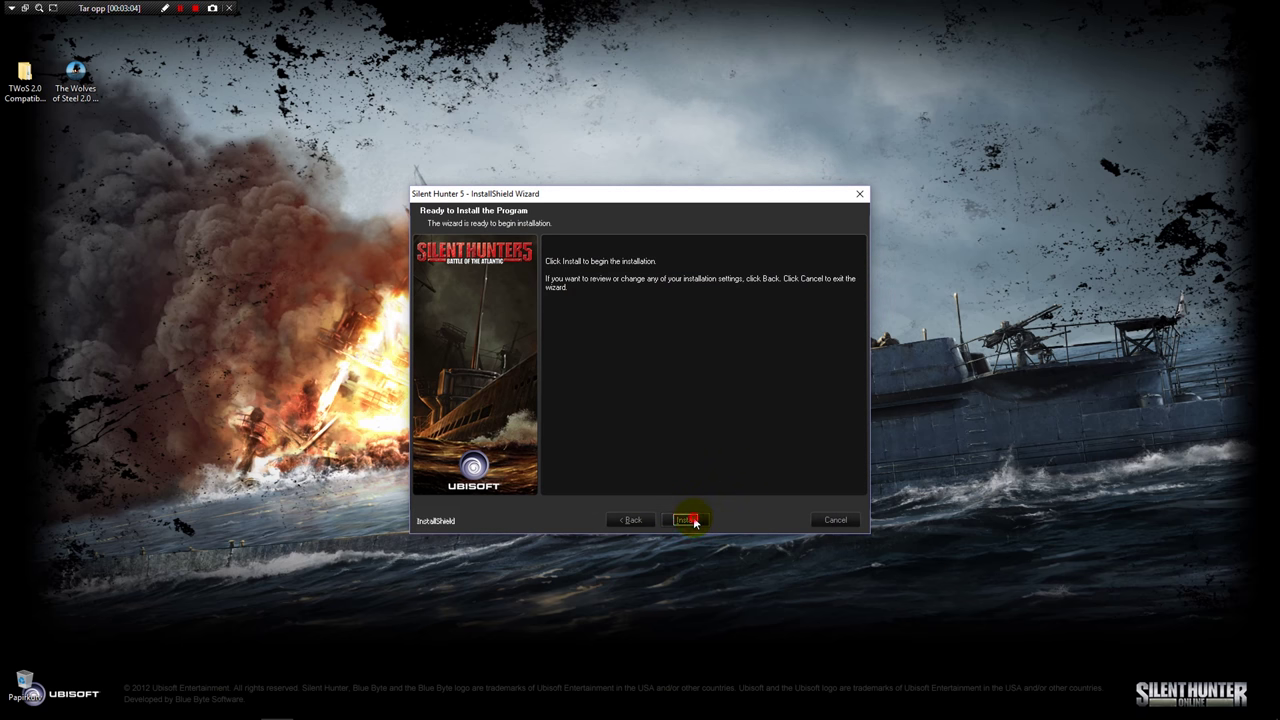
click(690, 521)
drag(643, 192, 613, 117)
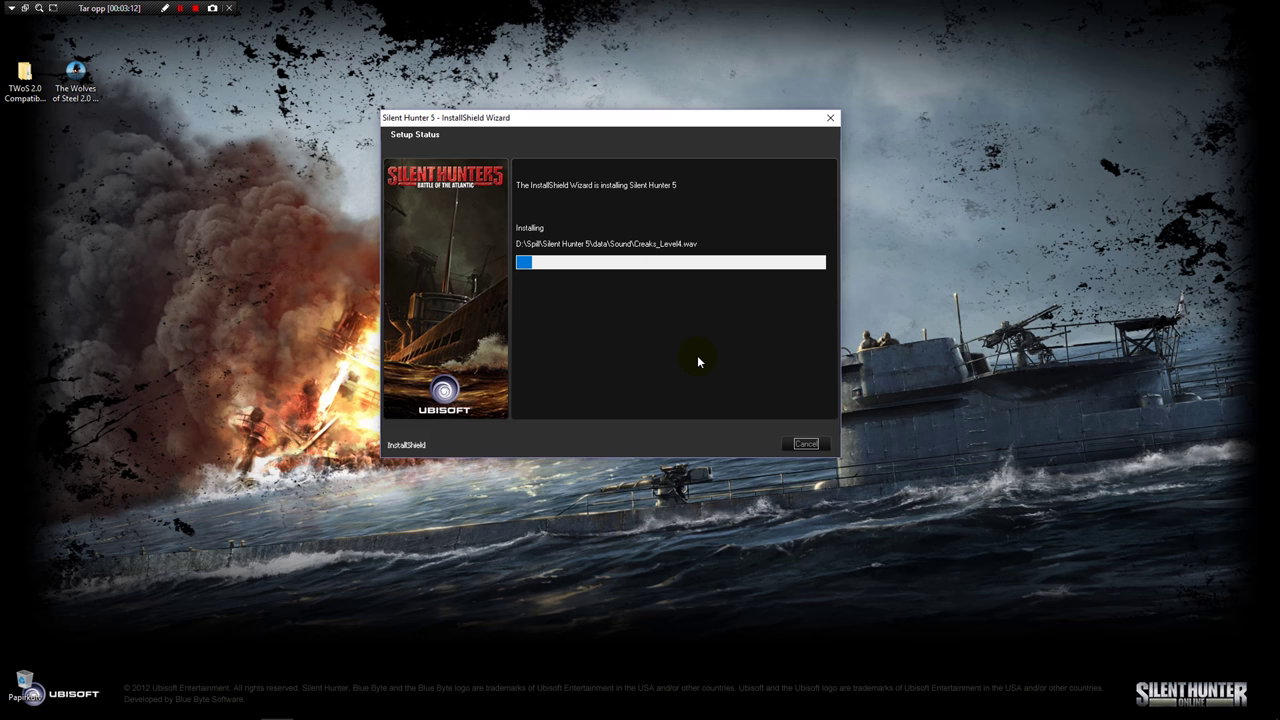
drag(603, 116, 593, 88)
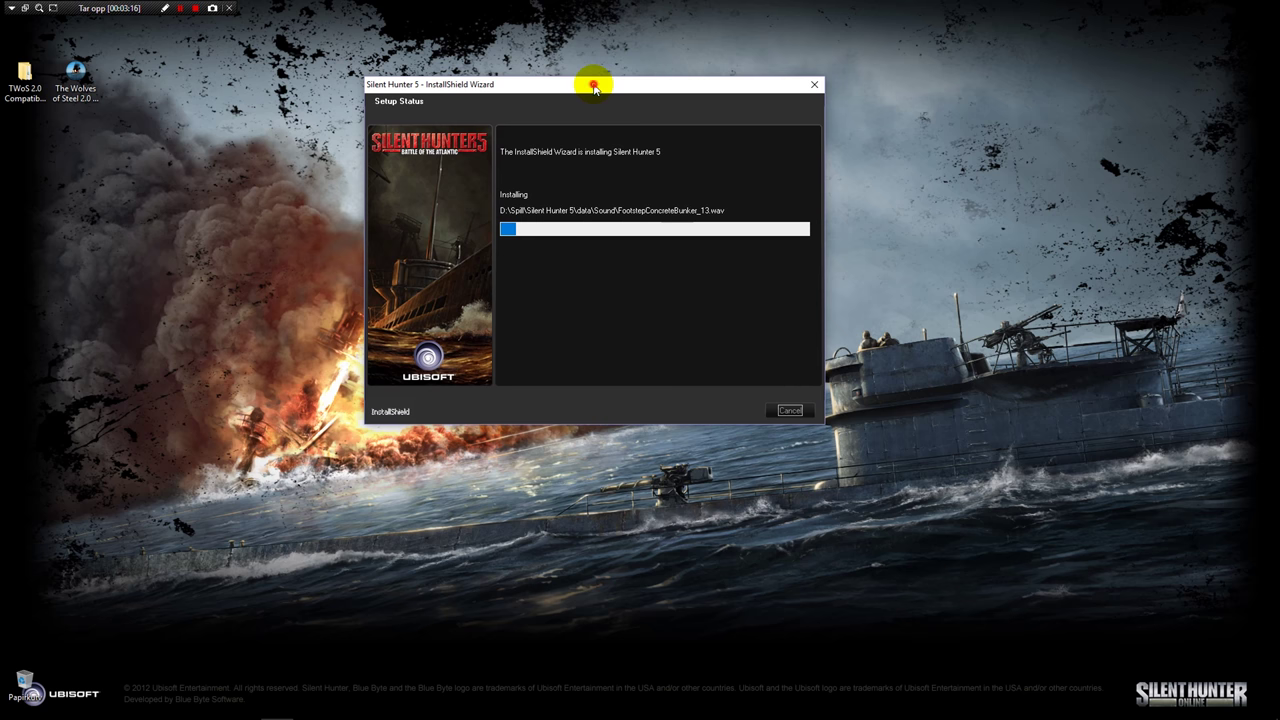
drag(593, 88, 615, 90)
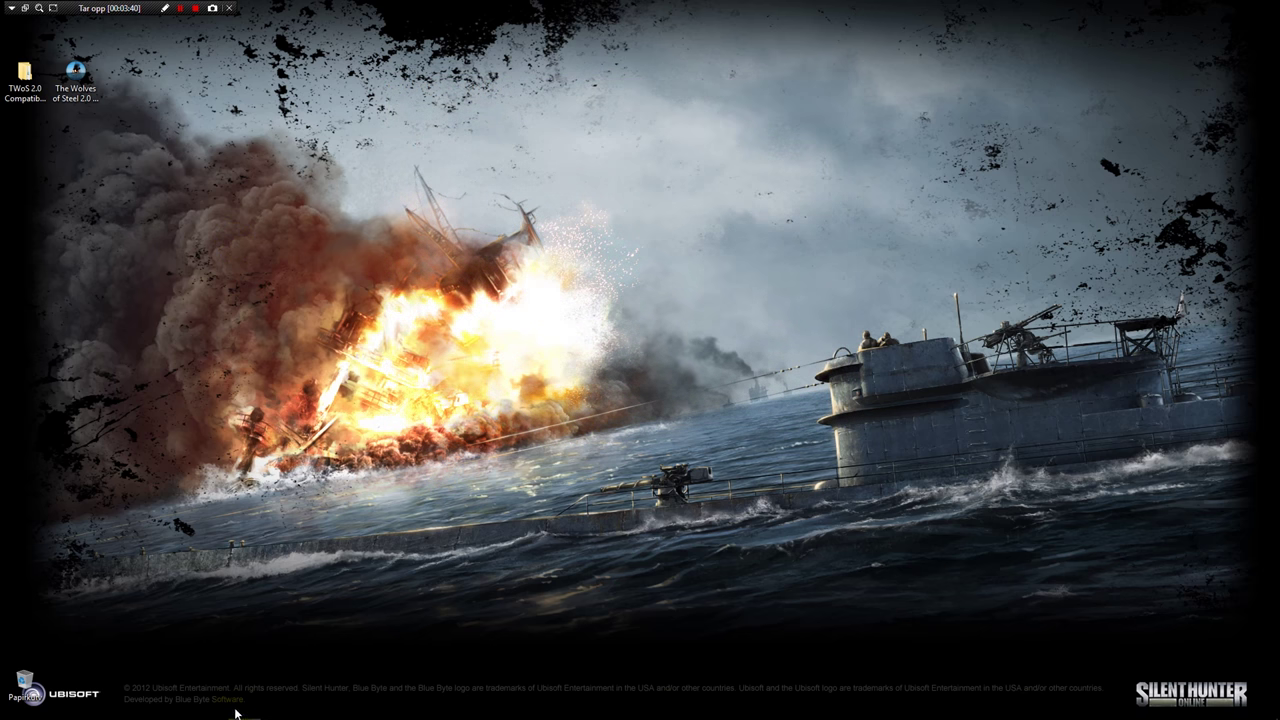
Step: Open the Support\GameUpdater folder inside D:\Spill\Silent Hunter 5 in File Explorer and run the gu updater program
mouse_move(236, 714)
click(180, 707)
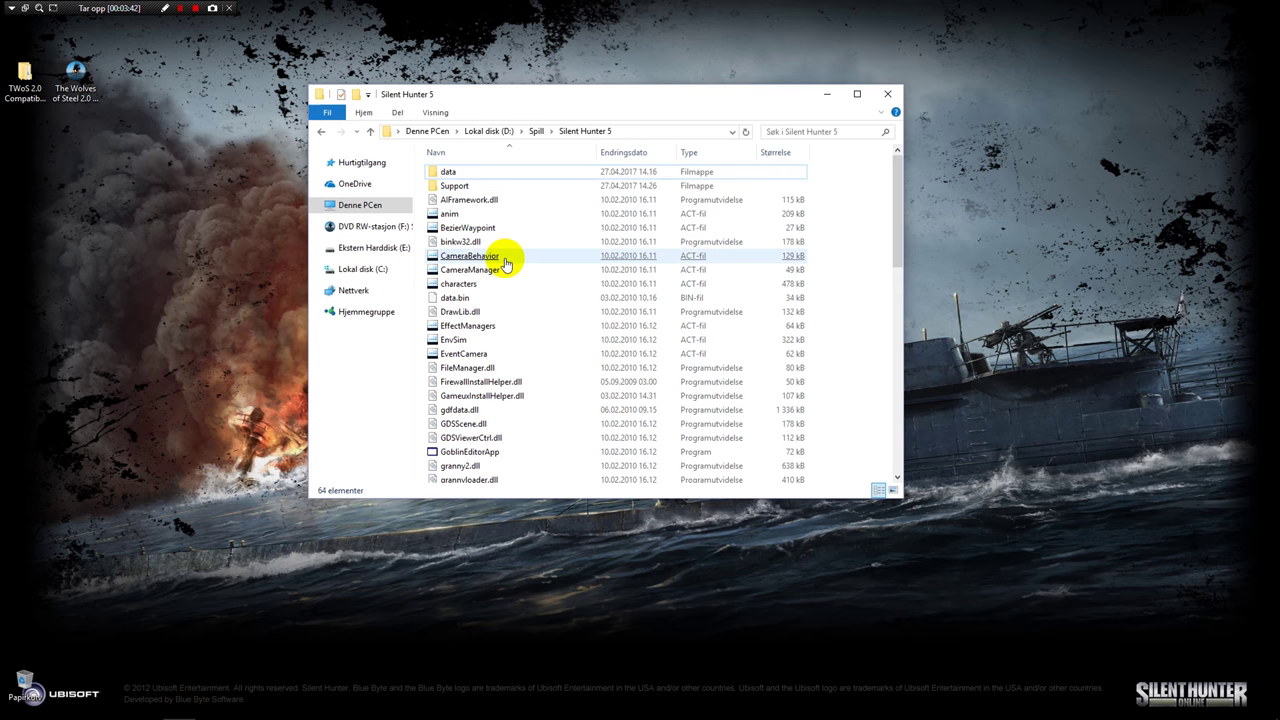
click(526, 242)
click(446, 172)
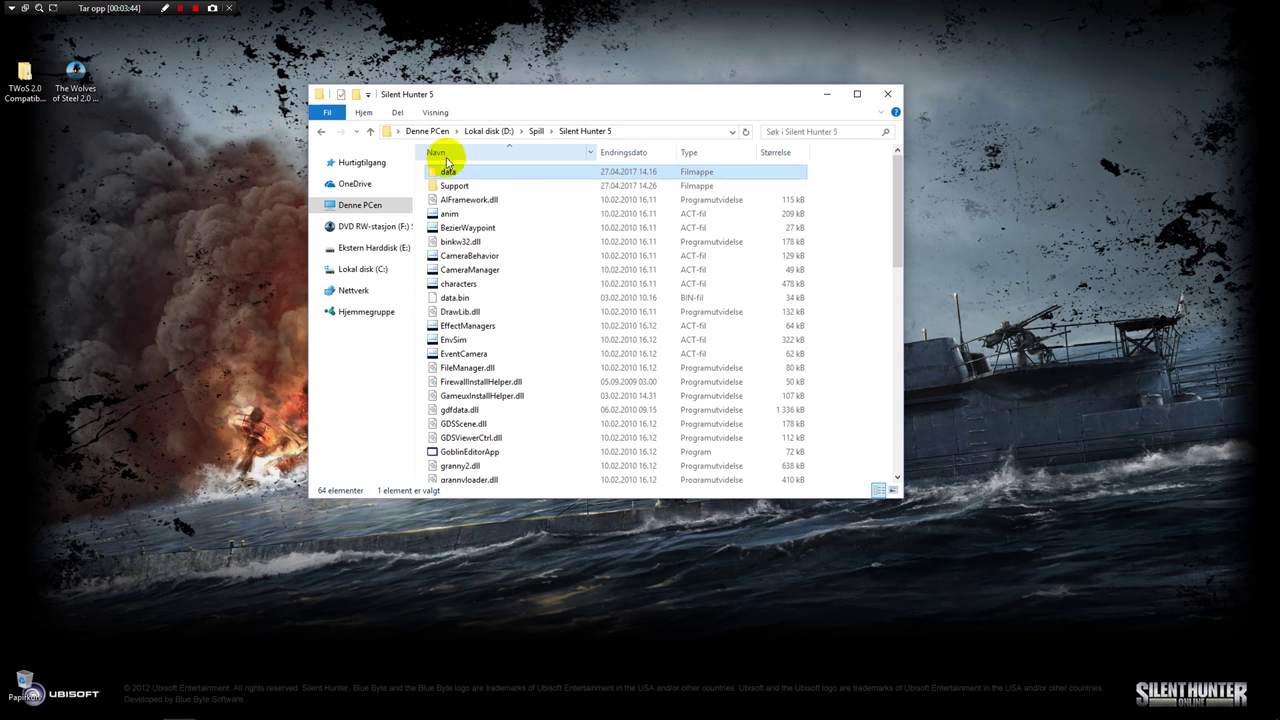
double_click(466, 186)
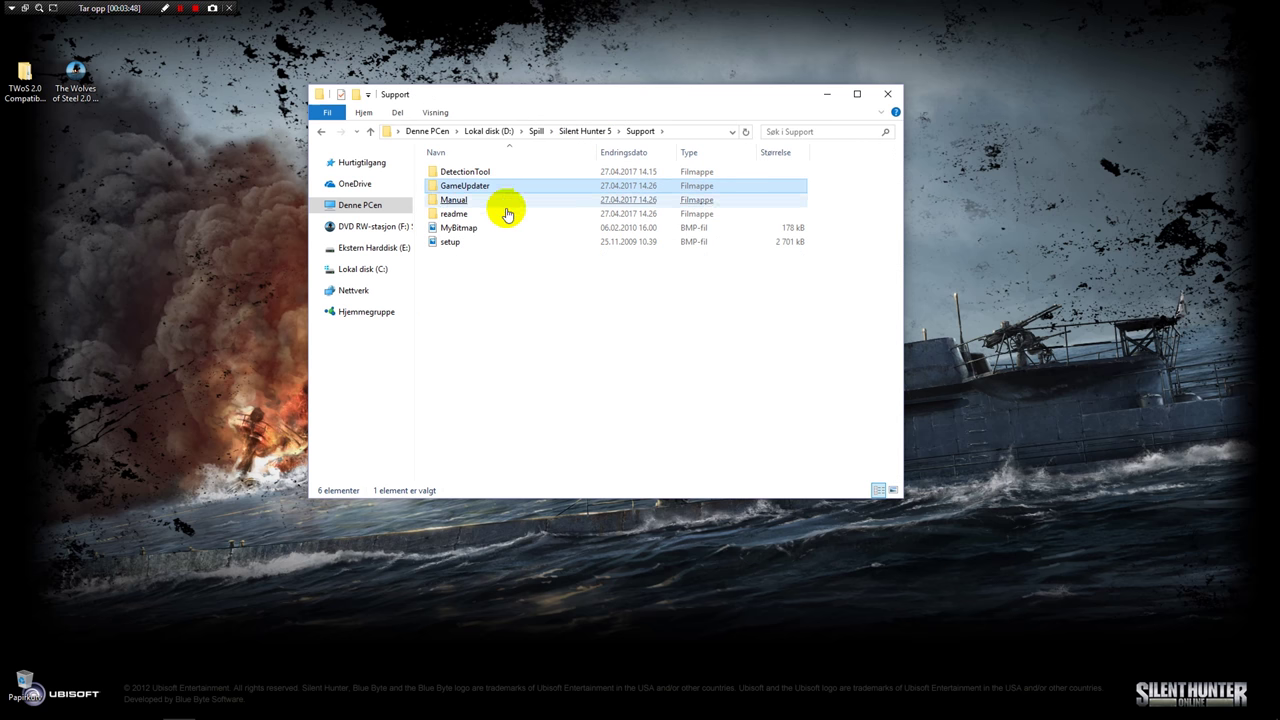
double_click(492, 189)
click(449, 192)
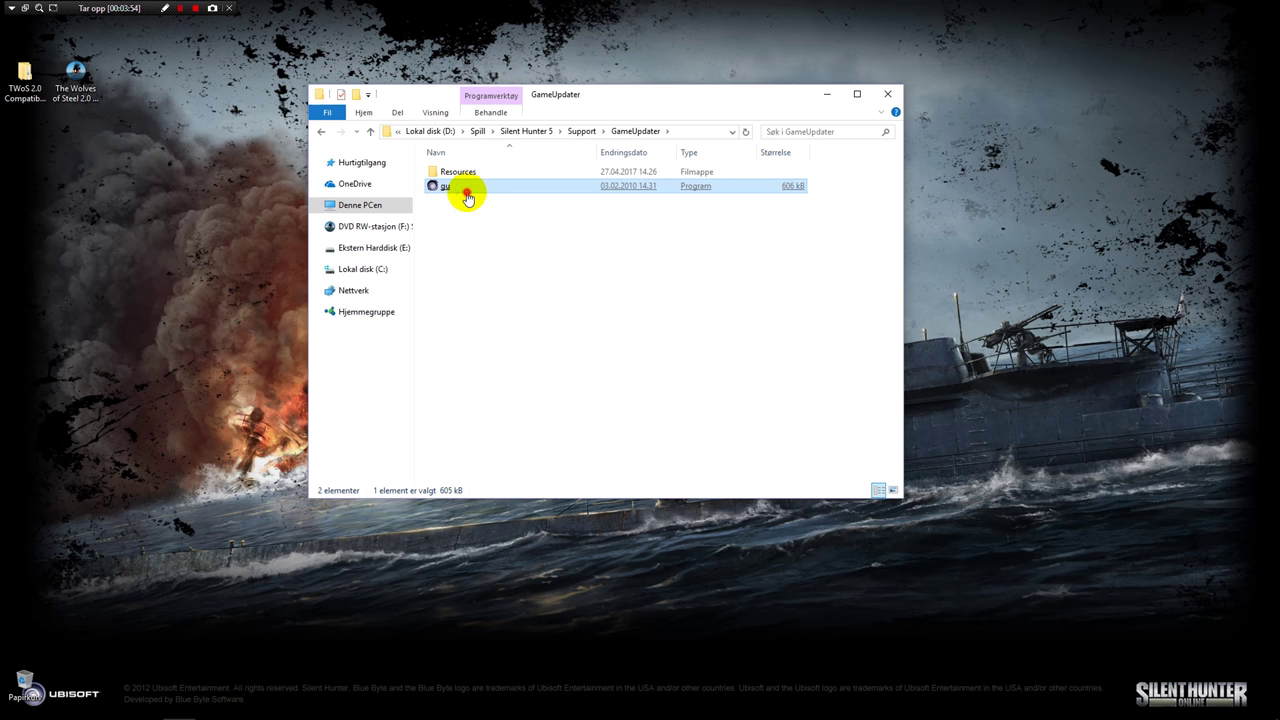
double_click(467, 197)
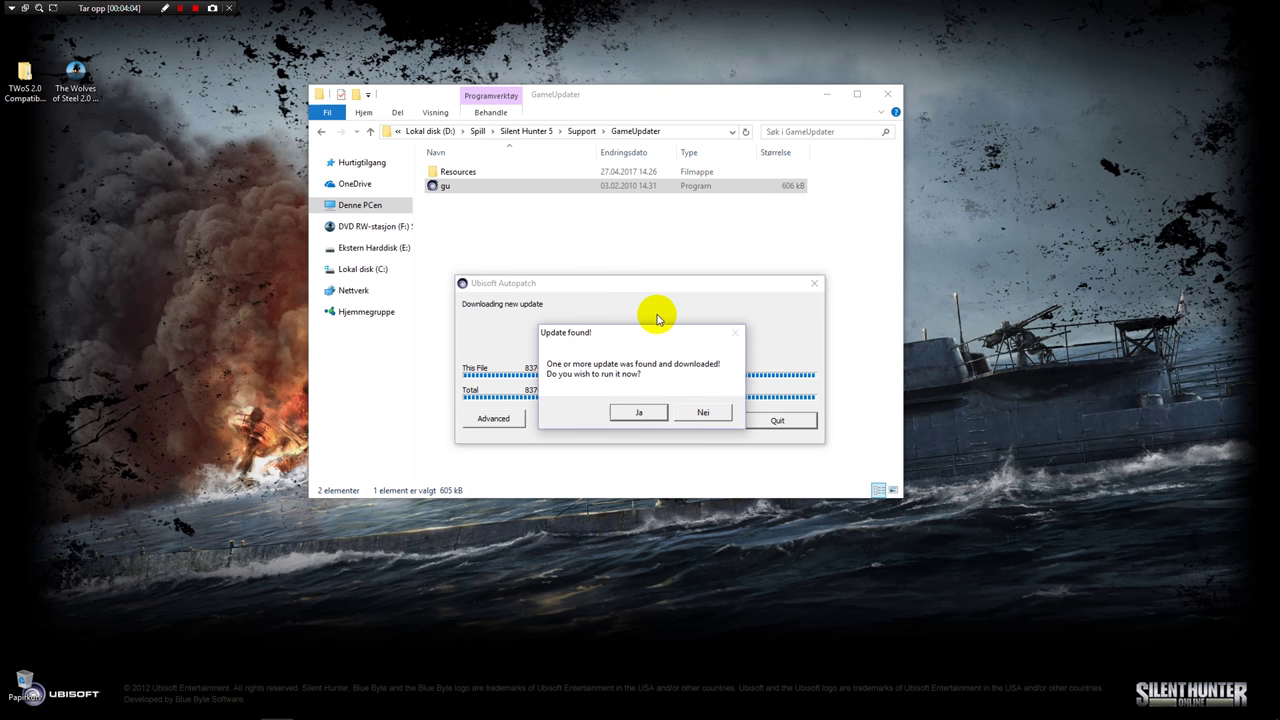
Step: Run the downloaded game update and start updating Silent Hunter 5 to version 1.2.0 in the installation wizard
click(633, 410)
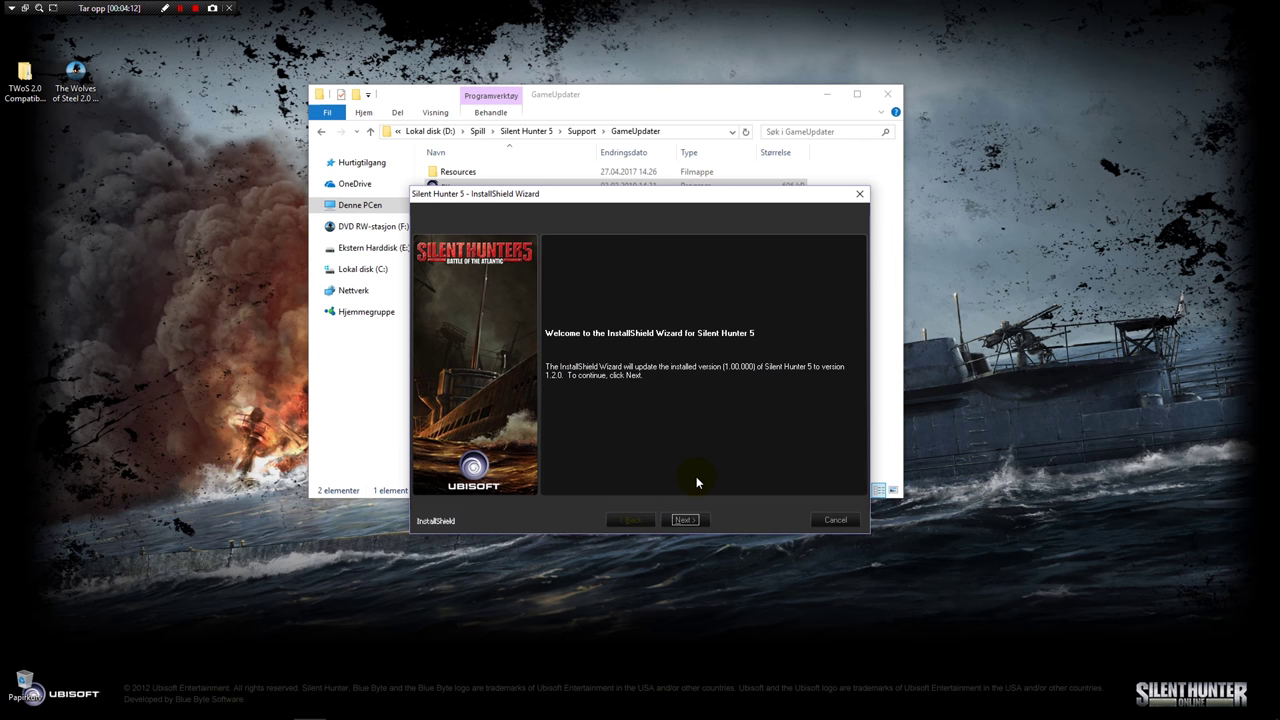
drag(623, 194, 611, 154)
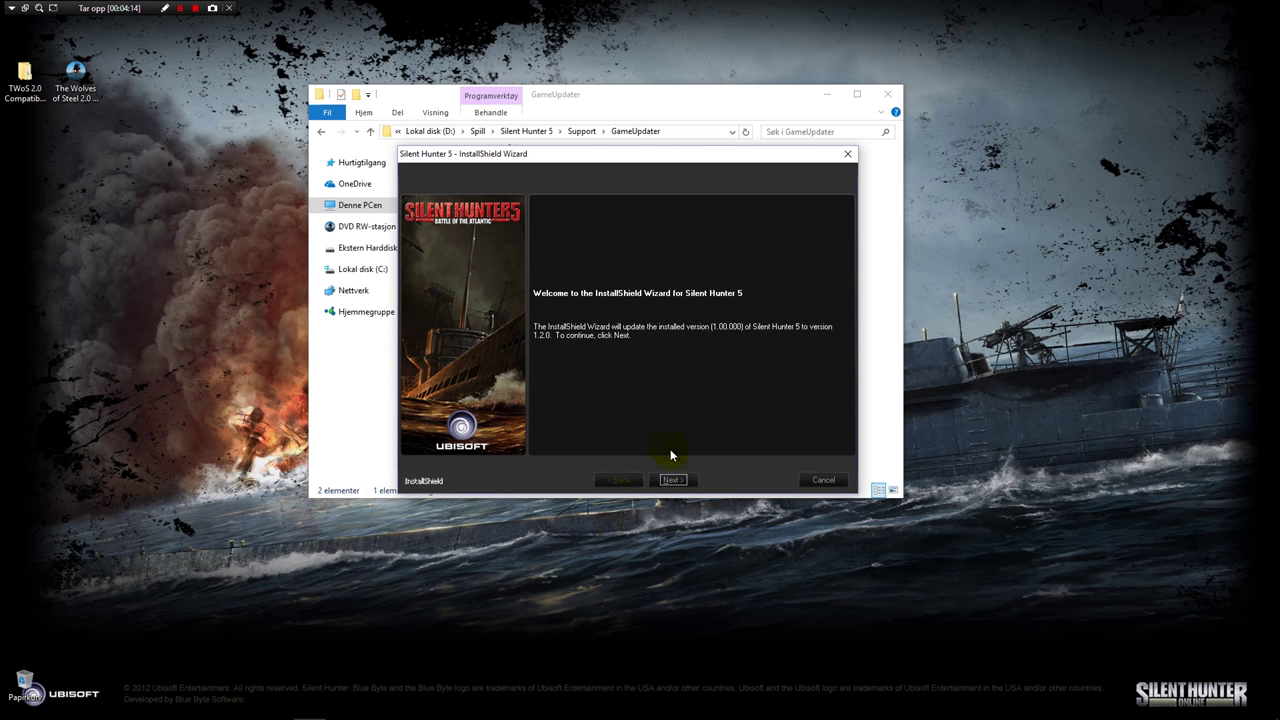
click(679, 480)
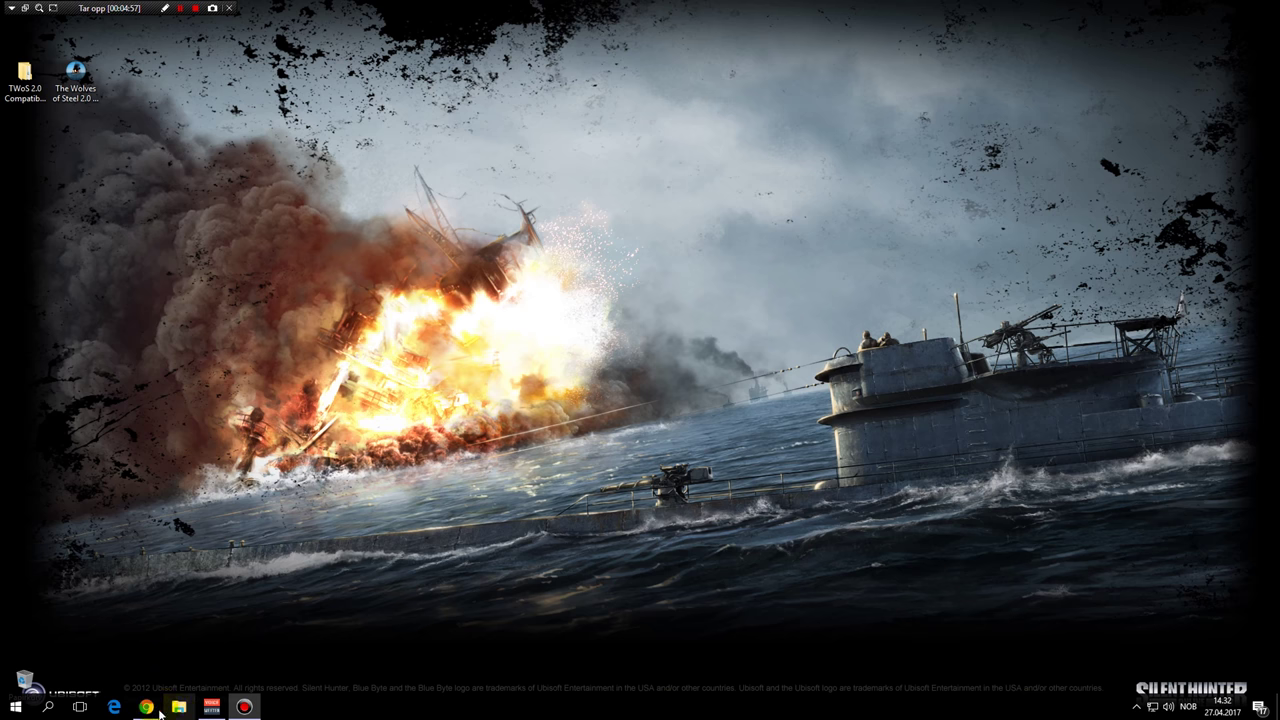
Step: Switch to Chrome and open the expansion pack download link from Step 1 of The Wolves of Steel thread's mod installation notes
click(146, 707)
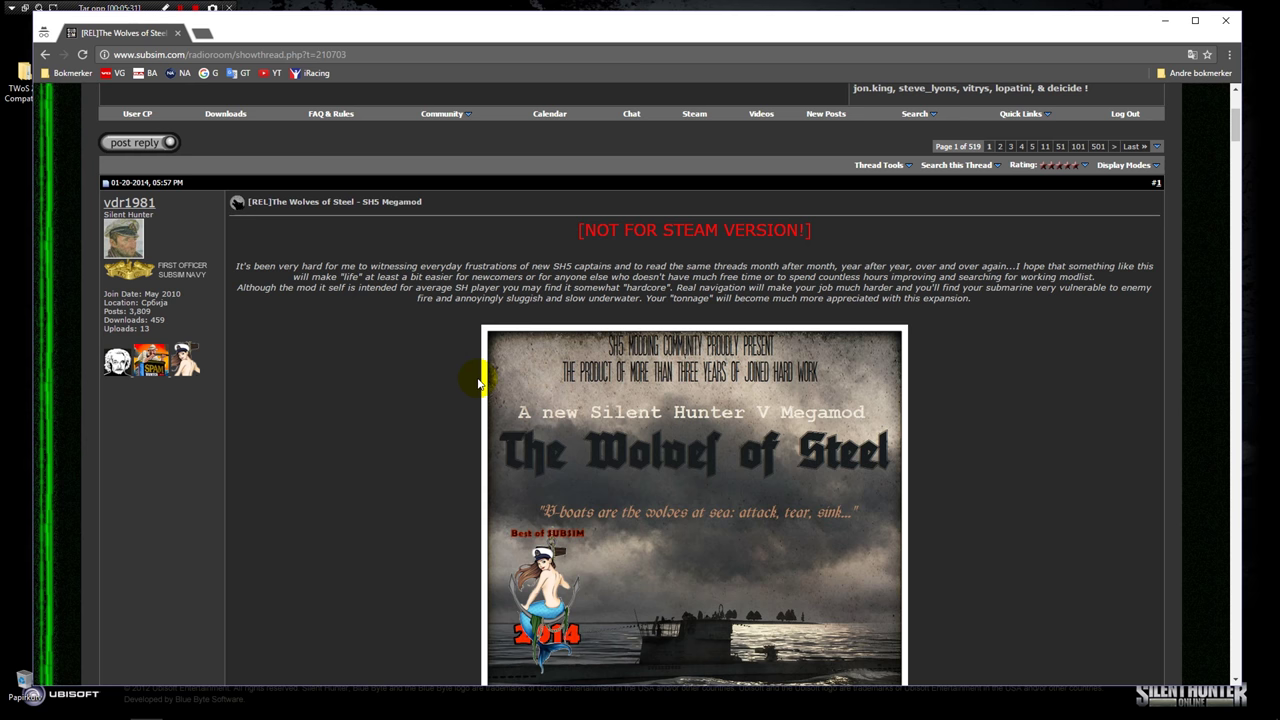
scroll(478, 382, down, 10)
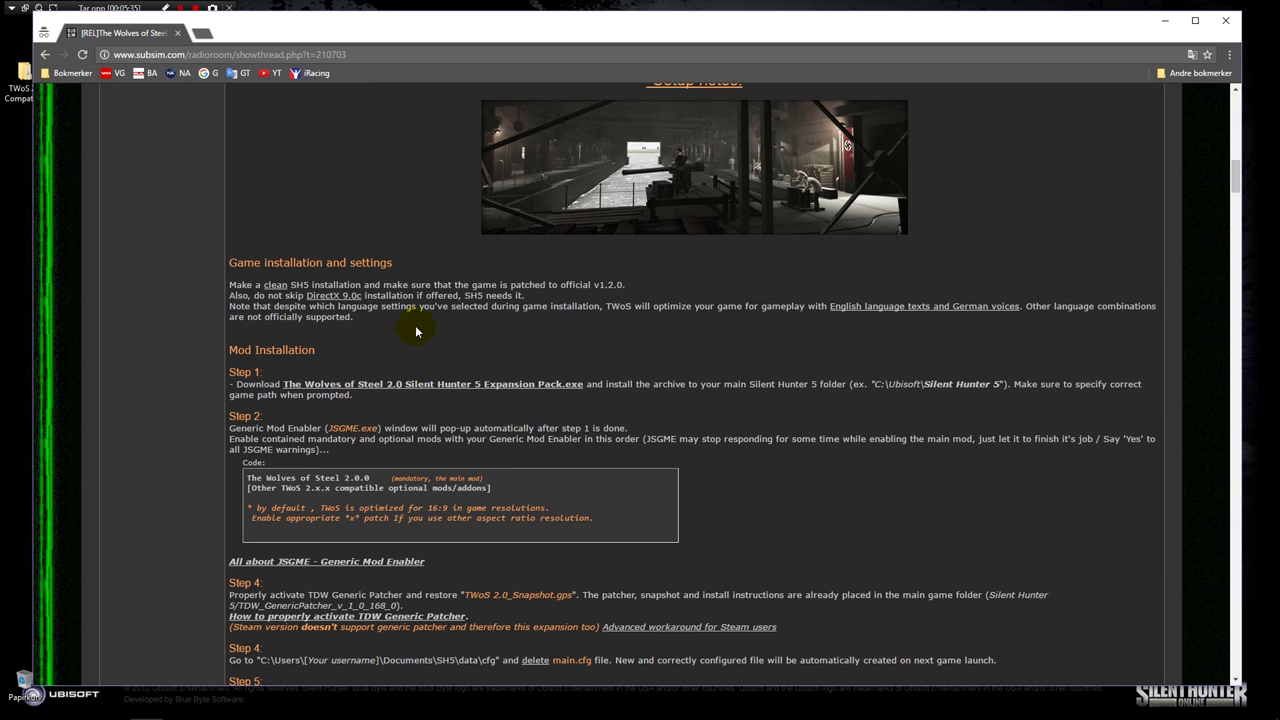
scroll(378, 322, down, 1)
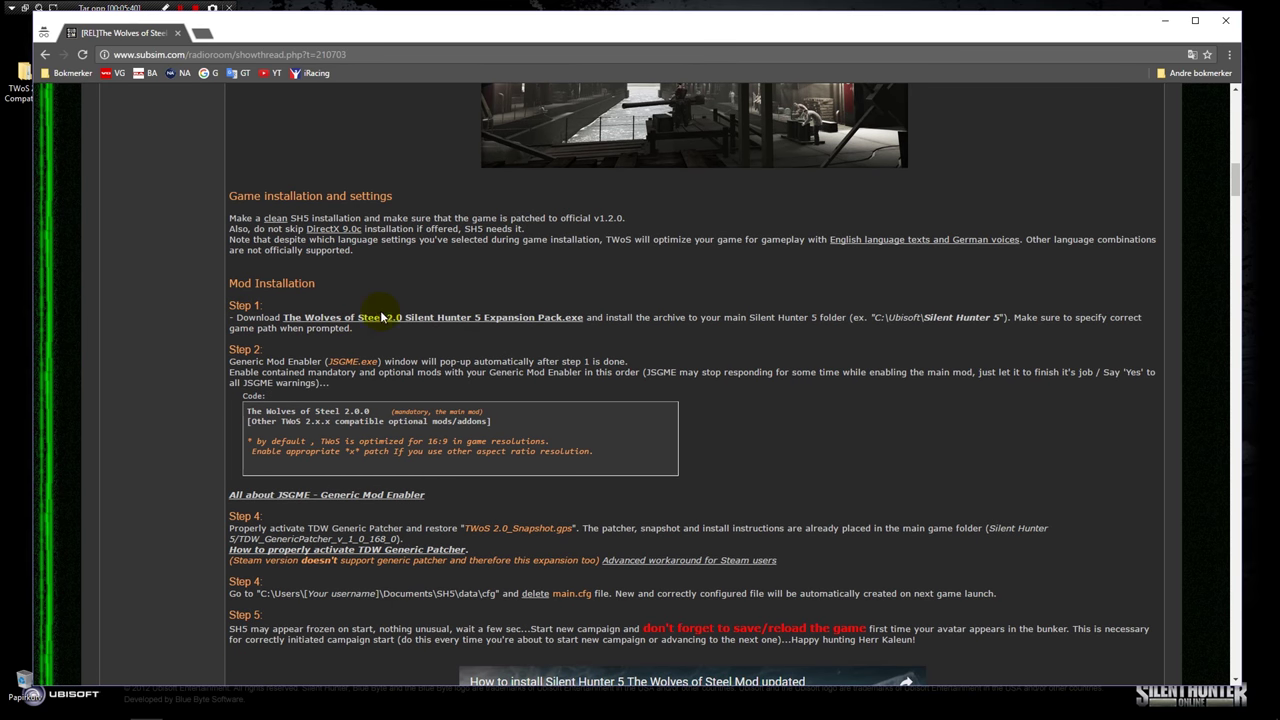
click(443, 319)
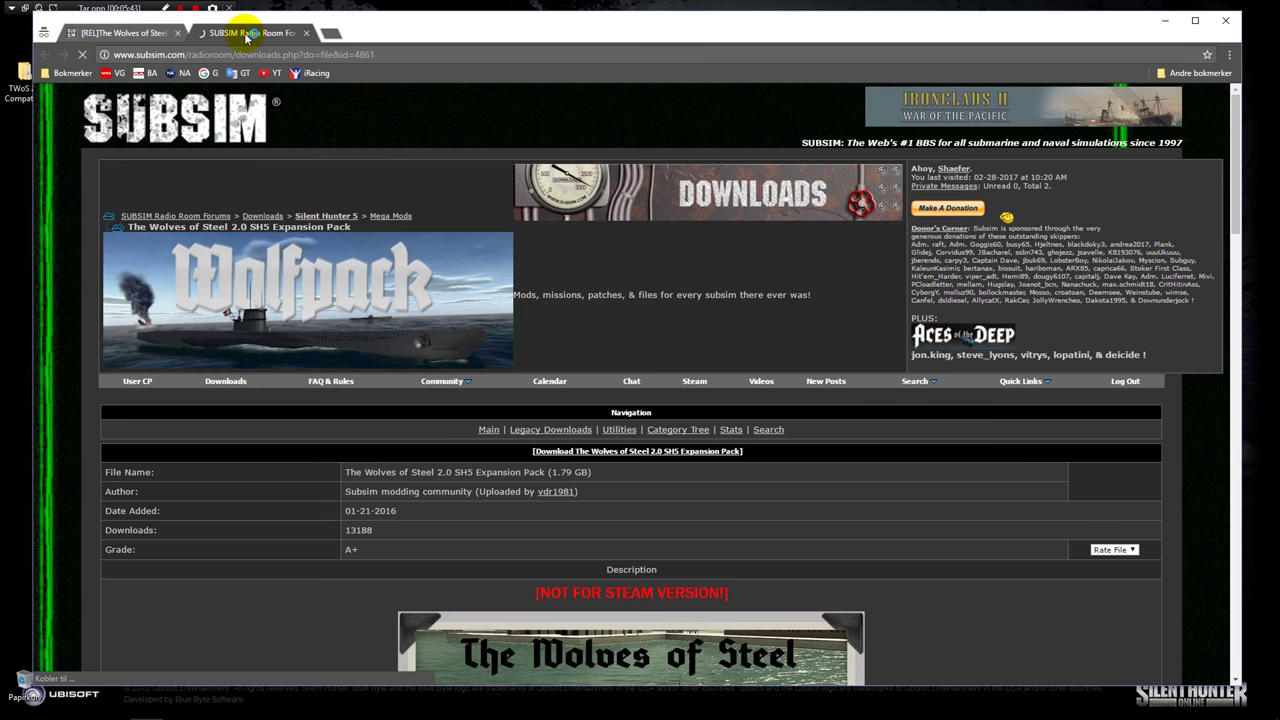
Step: Examine the Subsim download page for The Wolves of Steel 2.0 SH5 Expansion Pack, locate its download link, and close the page
scroll(435, 305, down, 3)
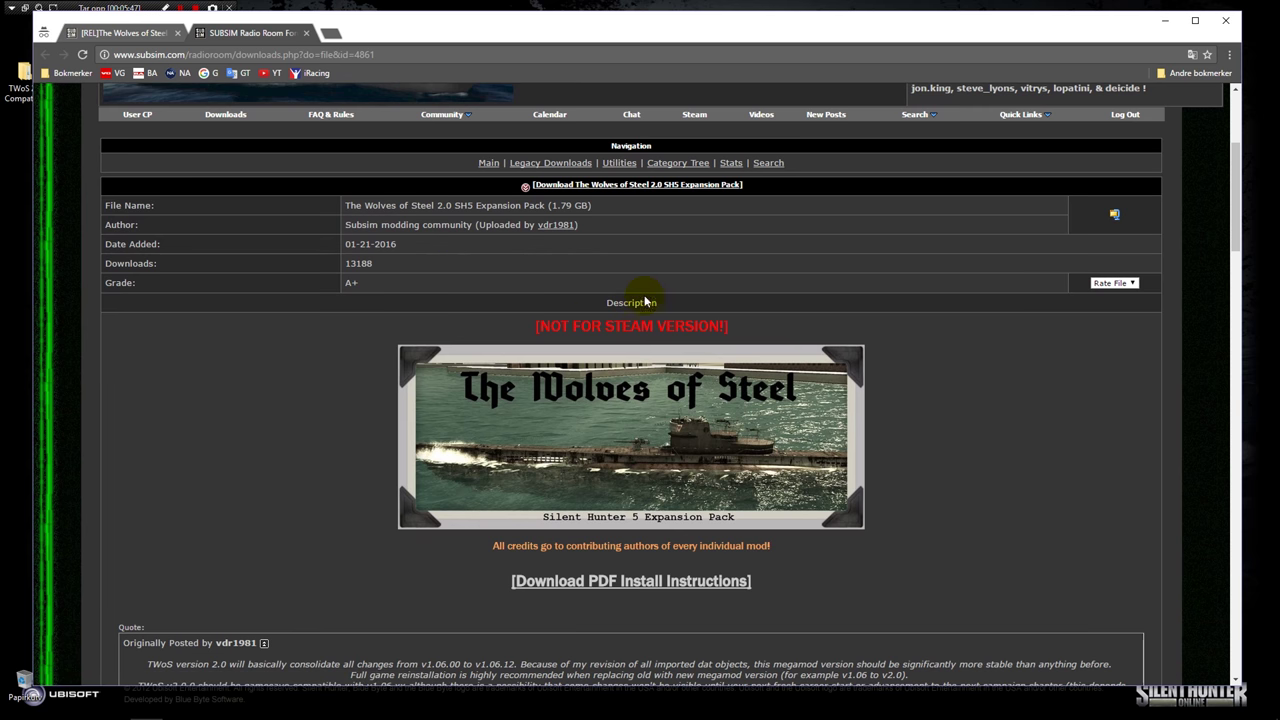
scroll(971, 280, up, 1)
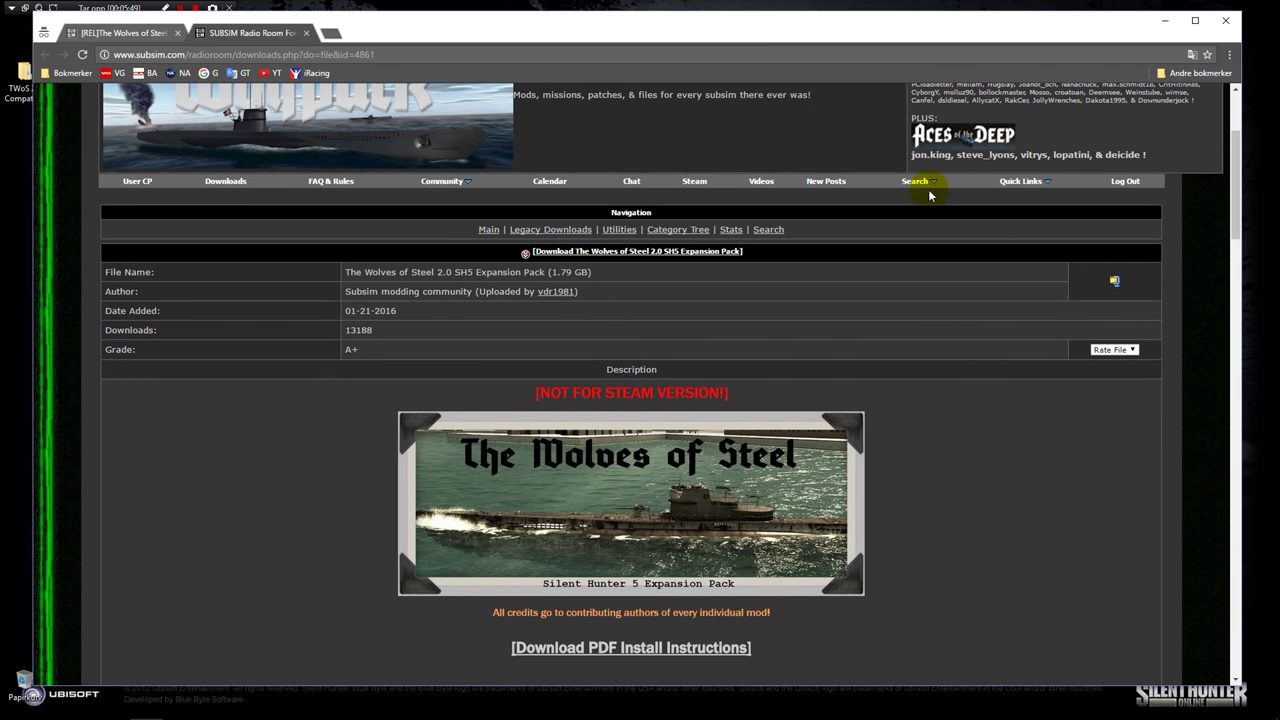
scroll(959, 286, up, 3)
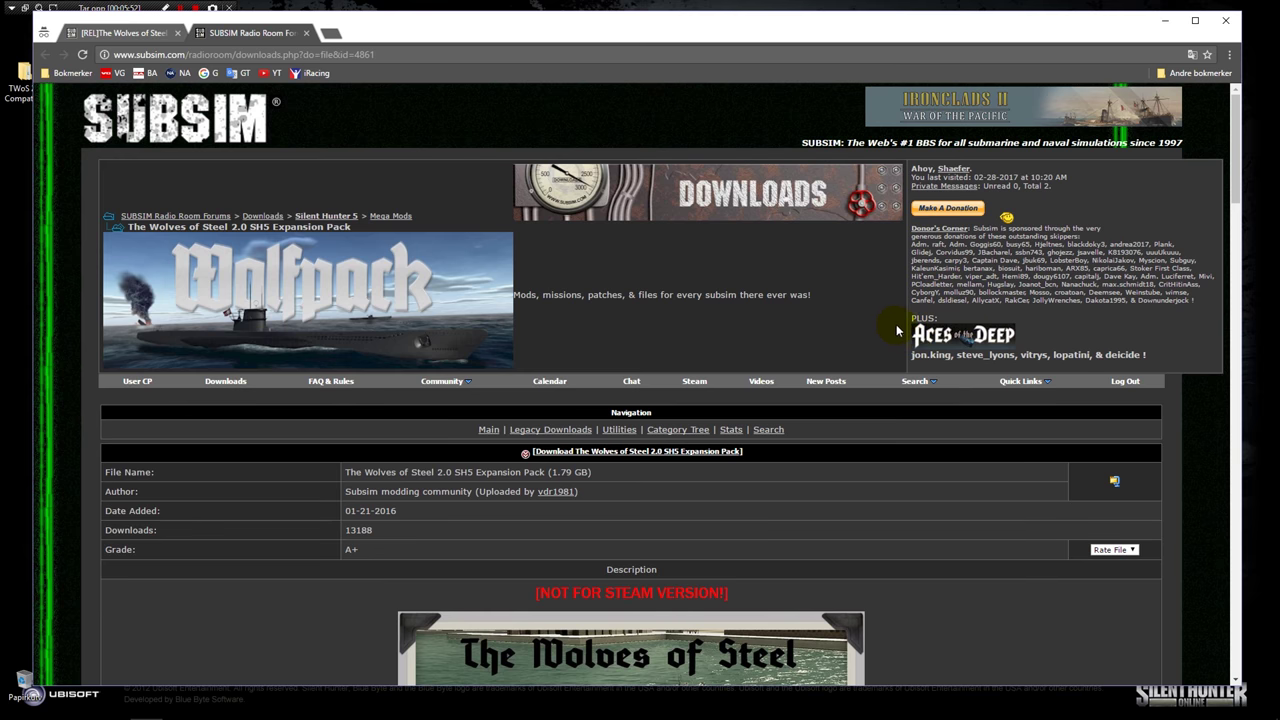
scroll(897, 330, down, 3)
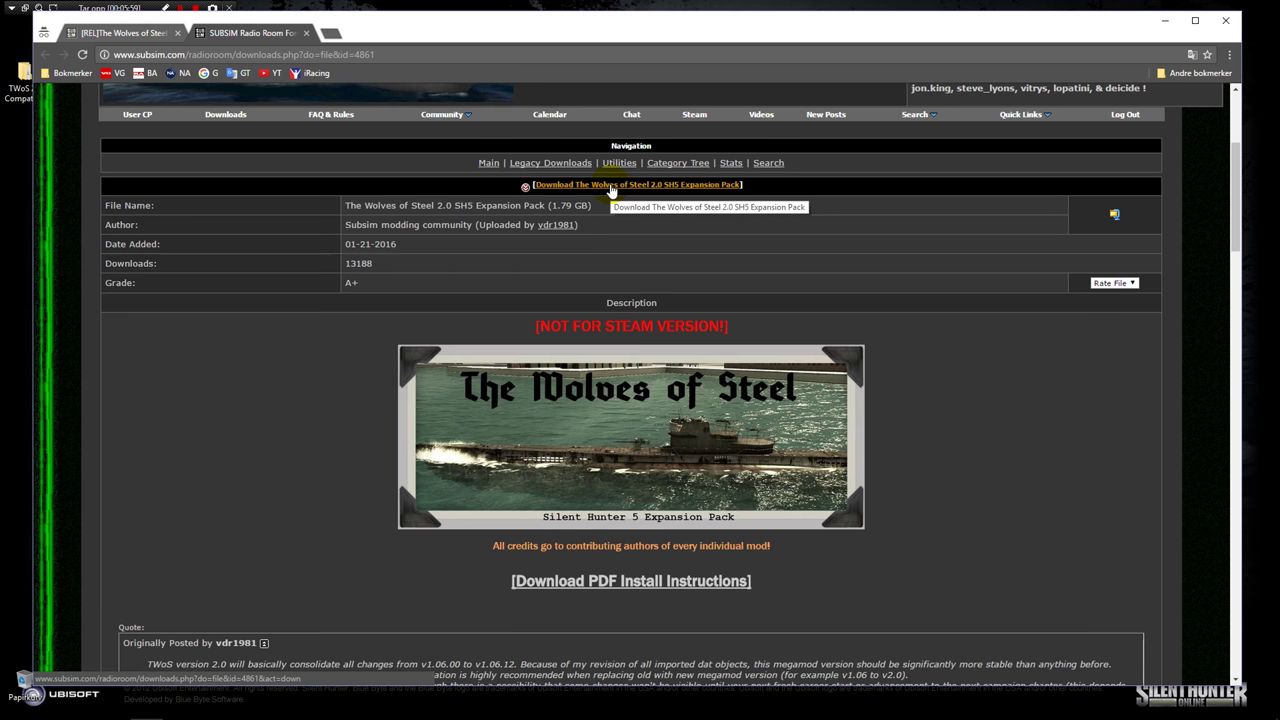
click(307, 35)
Step: Open the thread's link to TWoS 2.x.x compatible optional mods and addons, view the MediaFire folder, and close it
scroll(188, 398, down, 5)
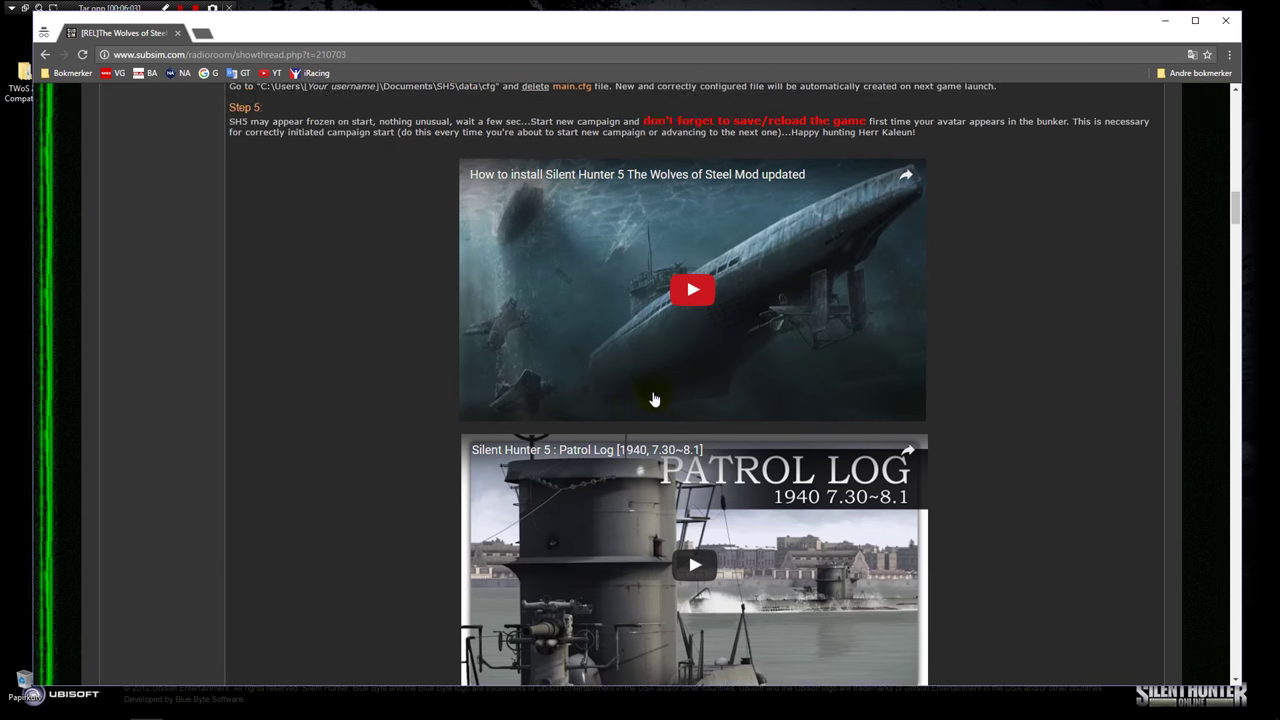
scroll(654, 400, down, 5)
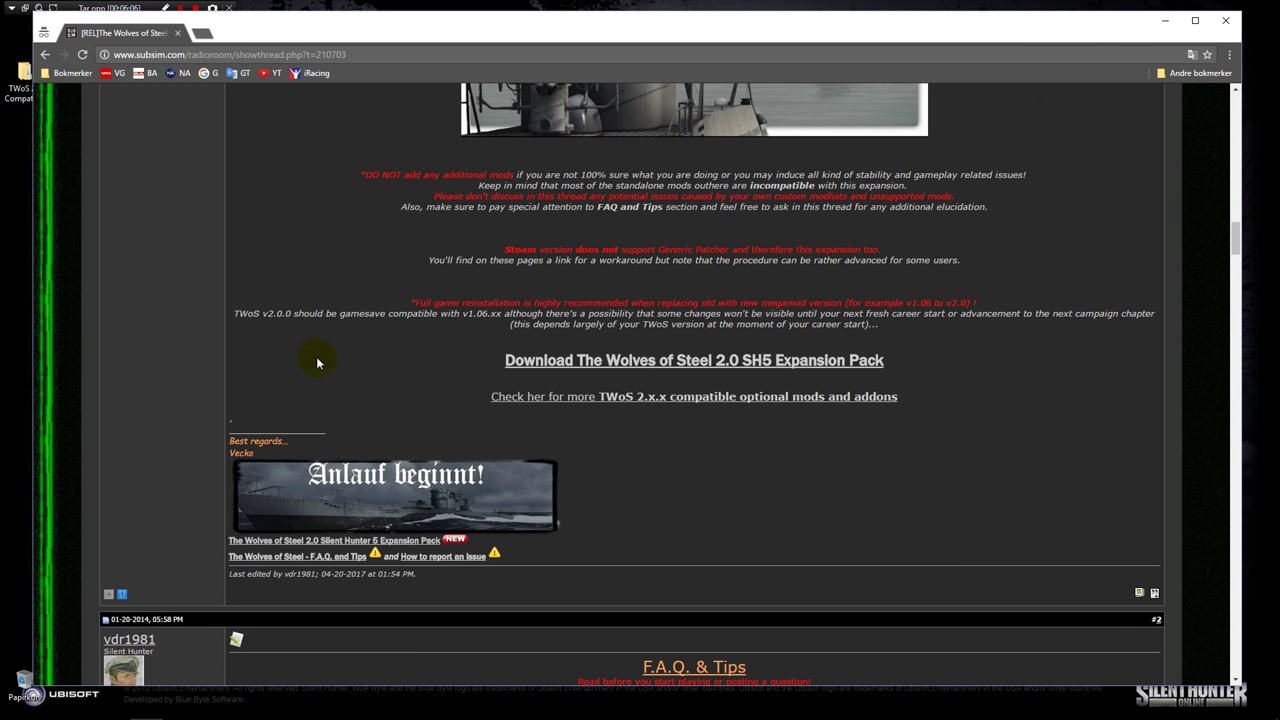
click(658, 397)
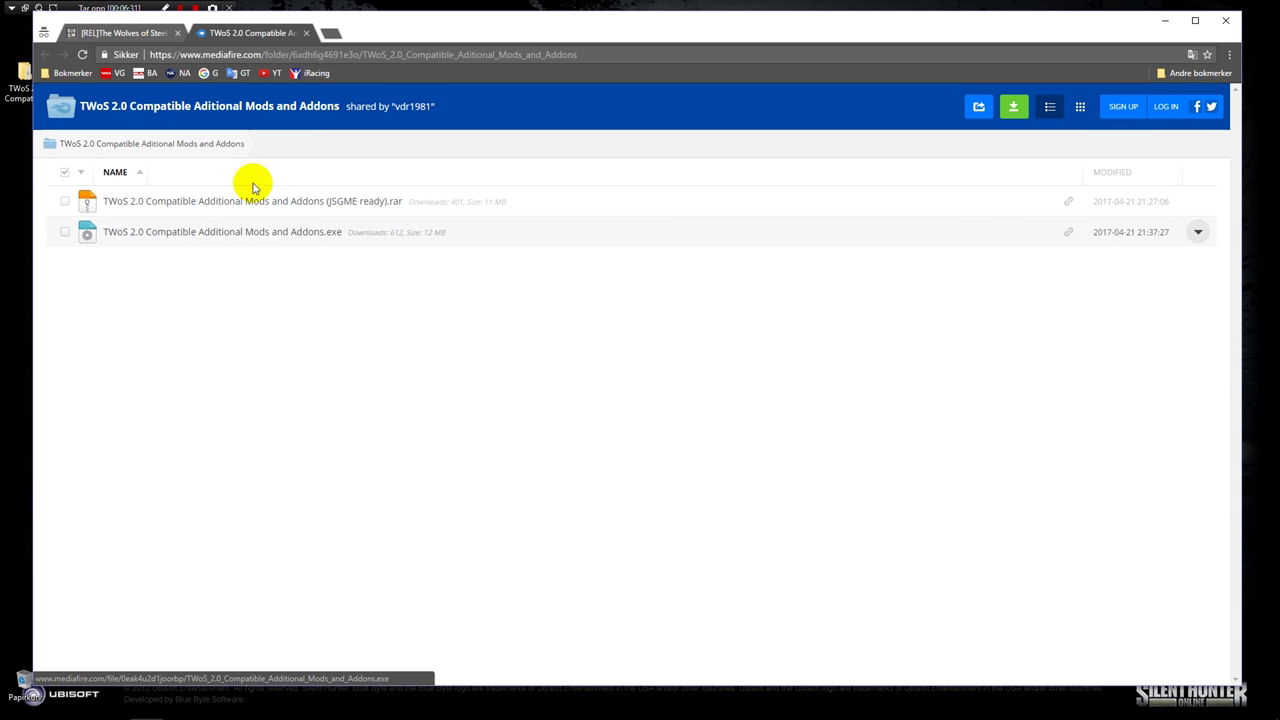
click(306, 35)
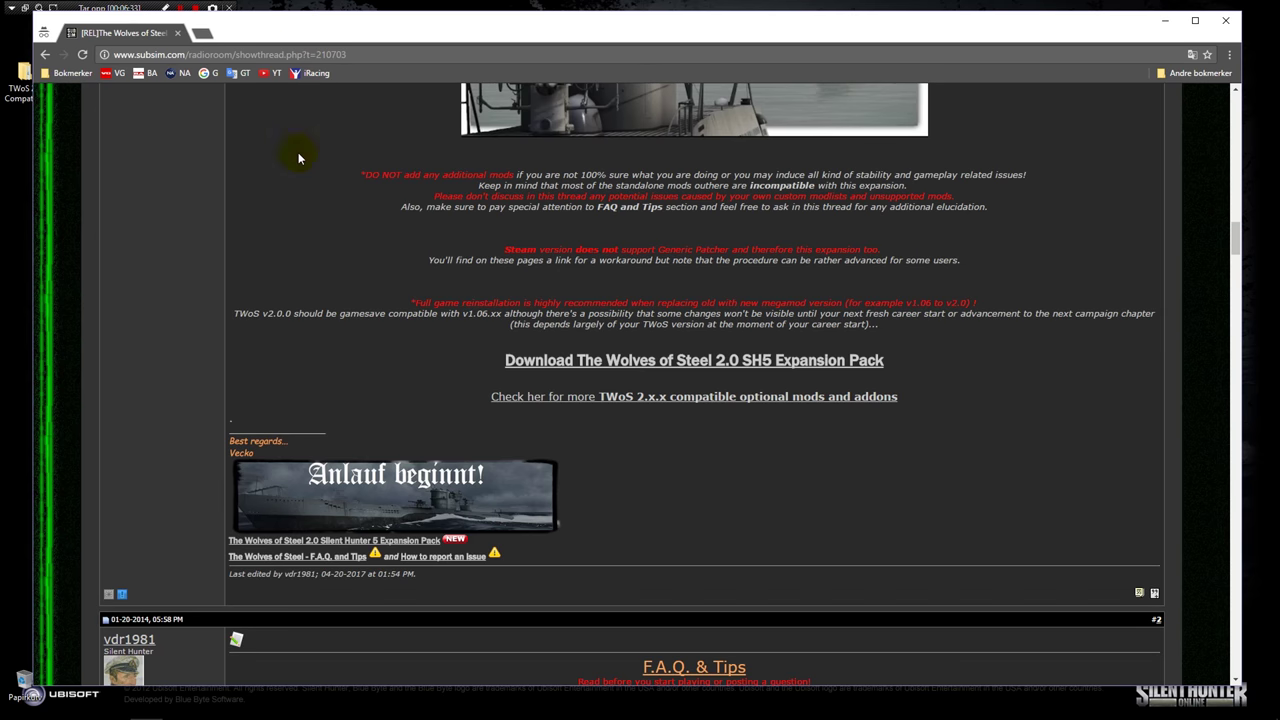
Step: Return to the Mod Installation section of the thread to review Step 1, and minimize the browser
scroll(257, 283, up, 10)
scroll(270, 305, up, 1)
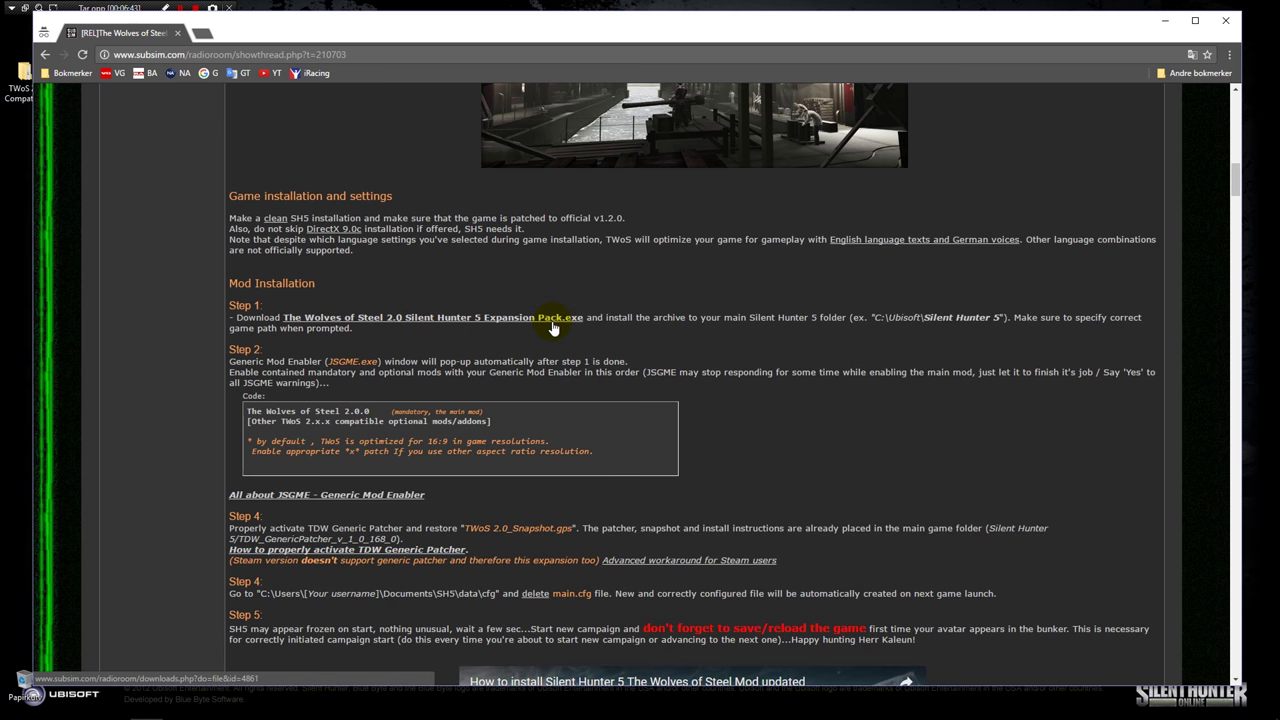
click(1165, 20)
Step: Move The Wolves of Steel 2.0 installer to a free spot on the desktop, launch it, and accept its license agreement
drag(80, 75, 385, 150)
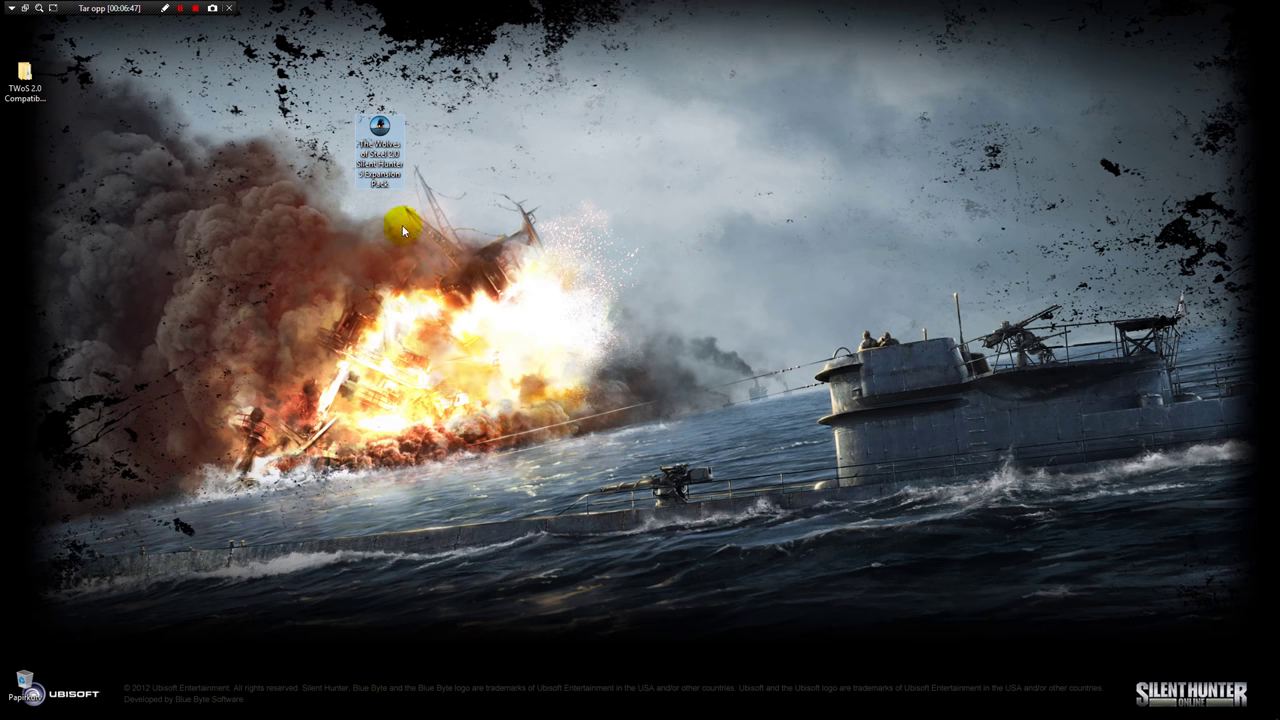
double_click(392, 116)
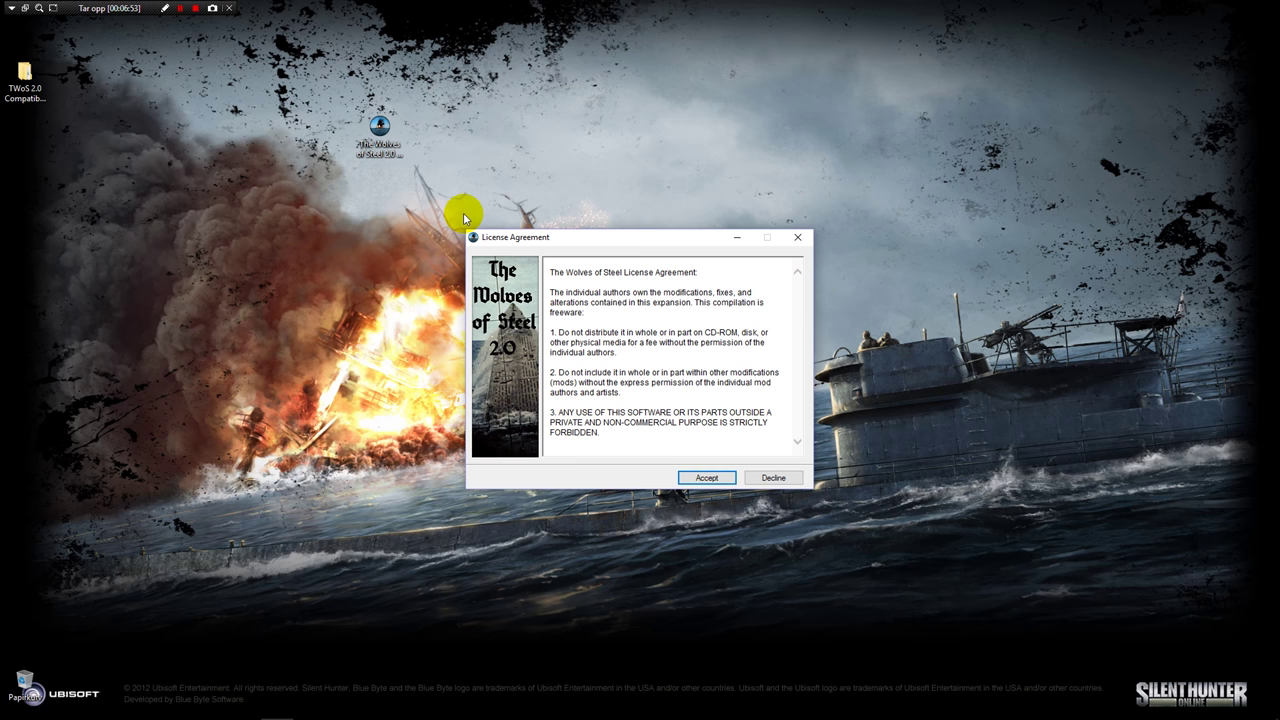
click(716, 481)
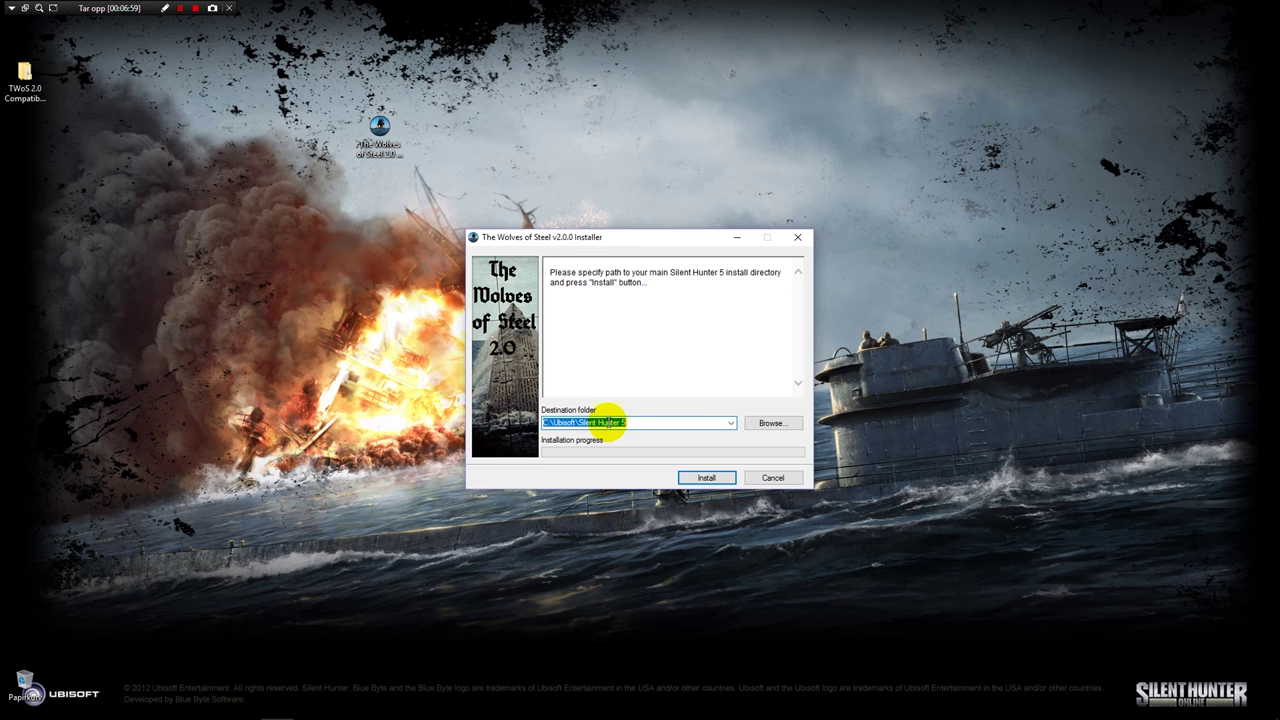
Step: Set the mod's destination folder to D:\Spill\Silent Hunter 5, install it, and reposition the installer and Generic Mod Enabler windows
click(546, 422)
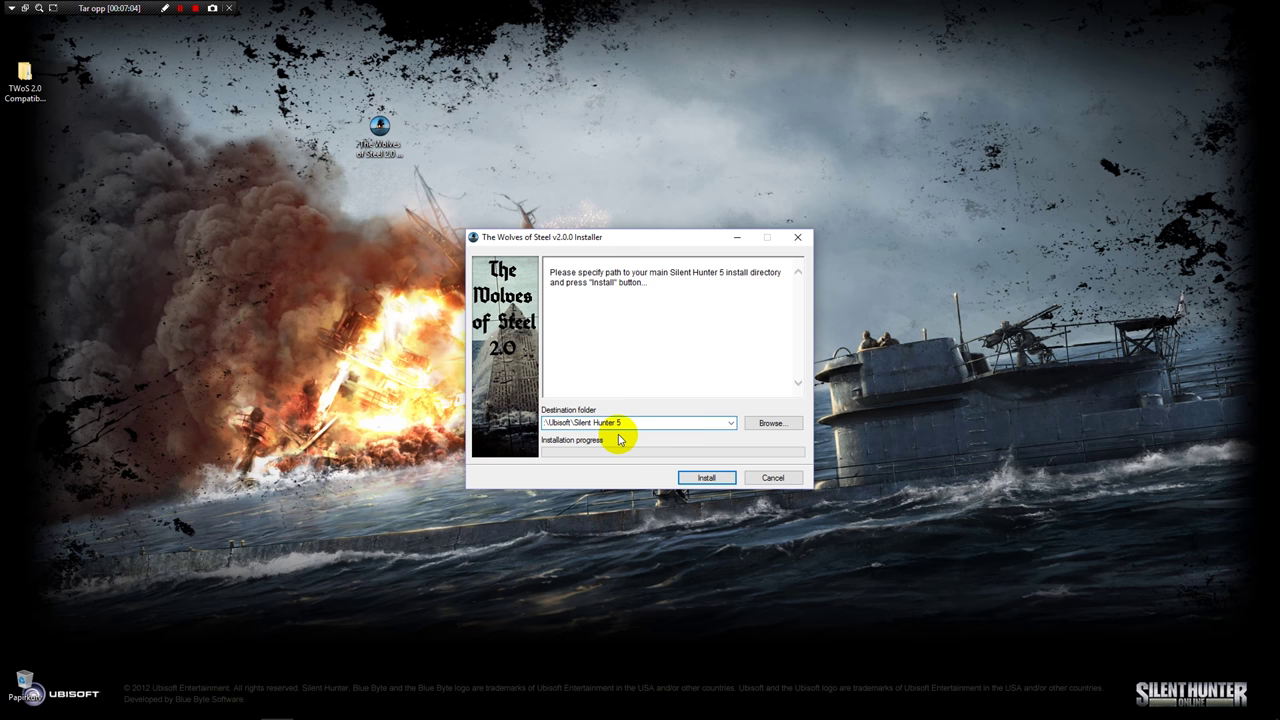
text(D:)
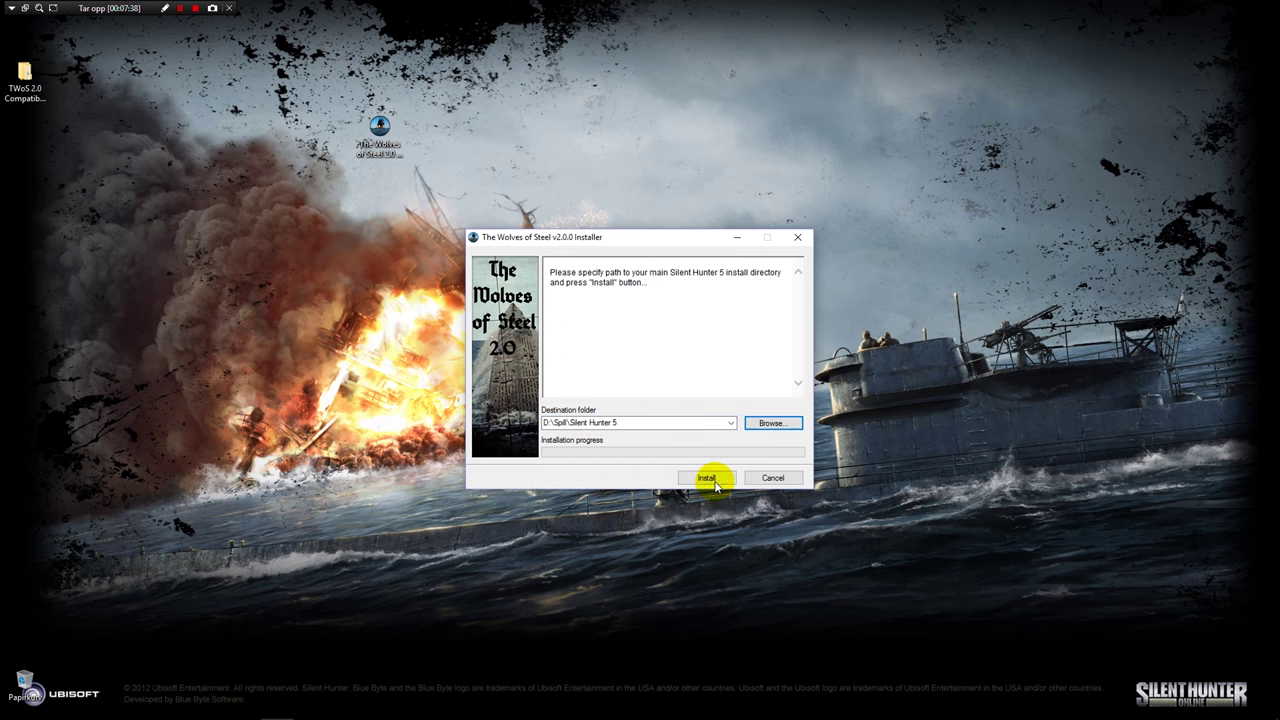
click(710, 479)
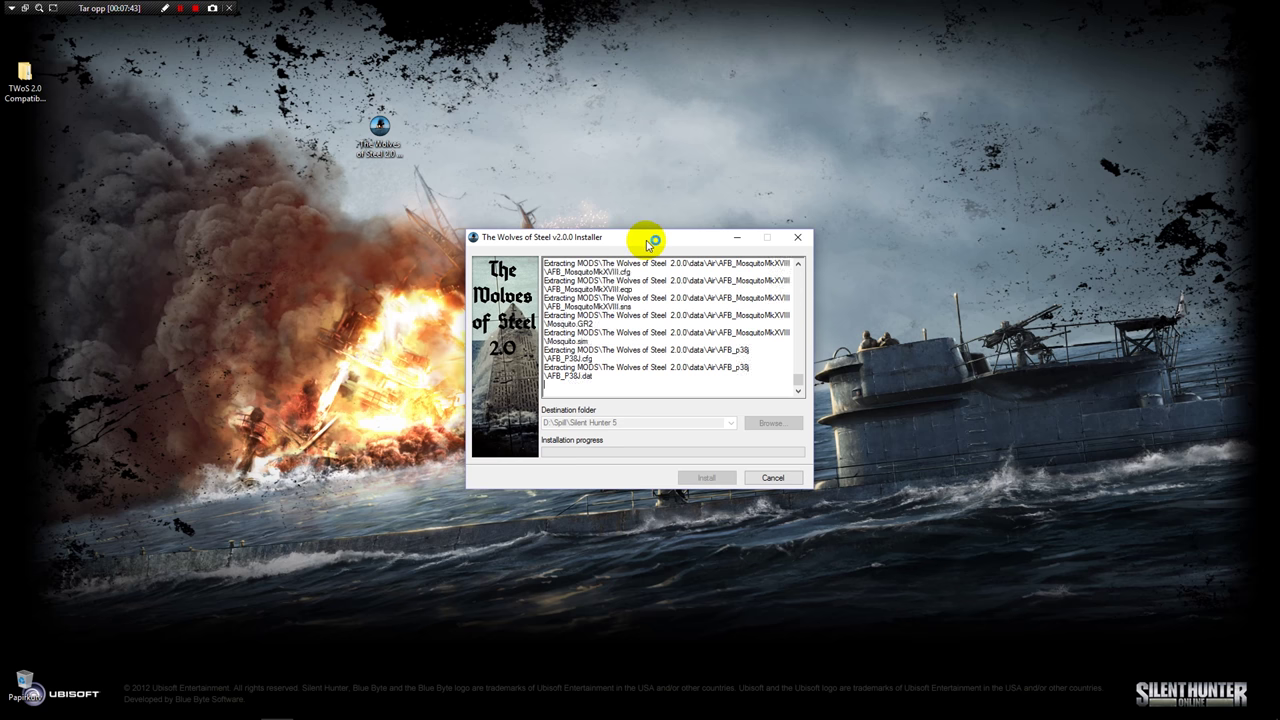
drag(654, 239, 712, 104)
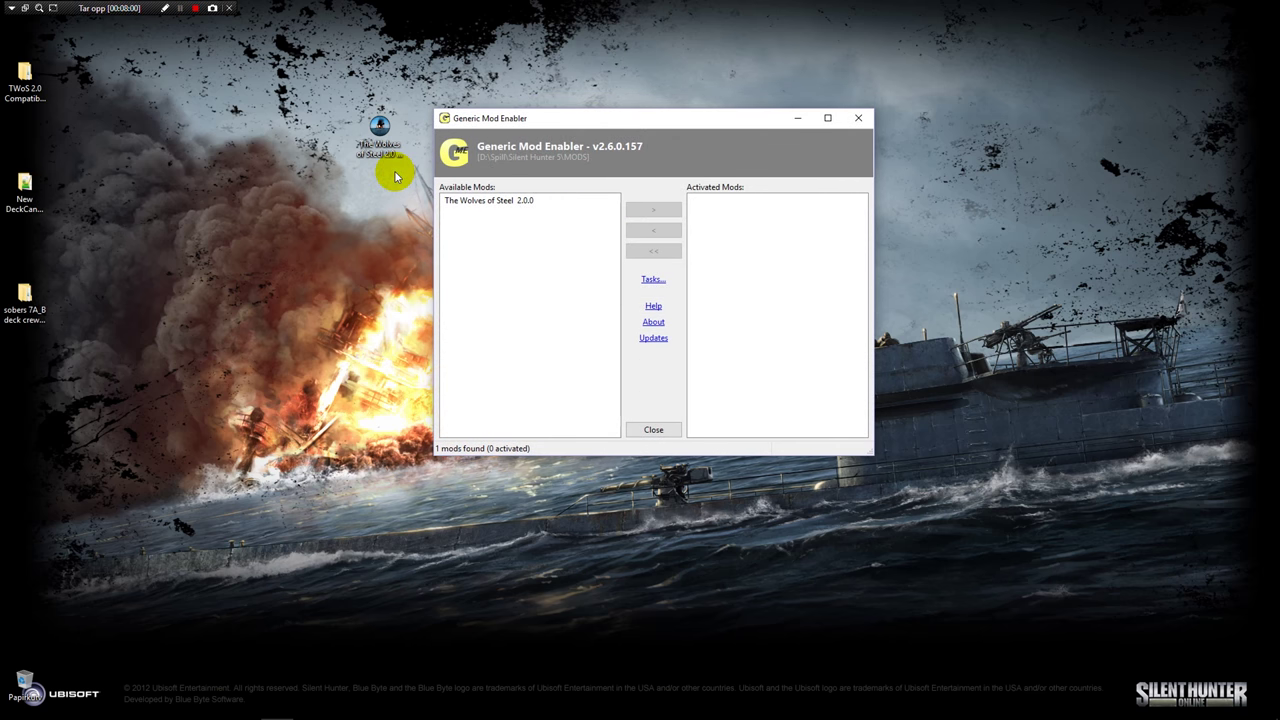
drag(553, 120, 584, 89)
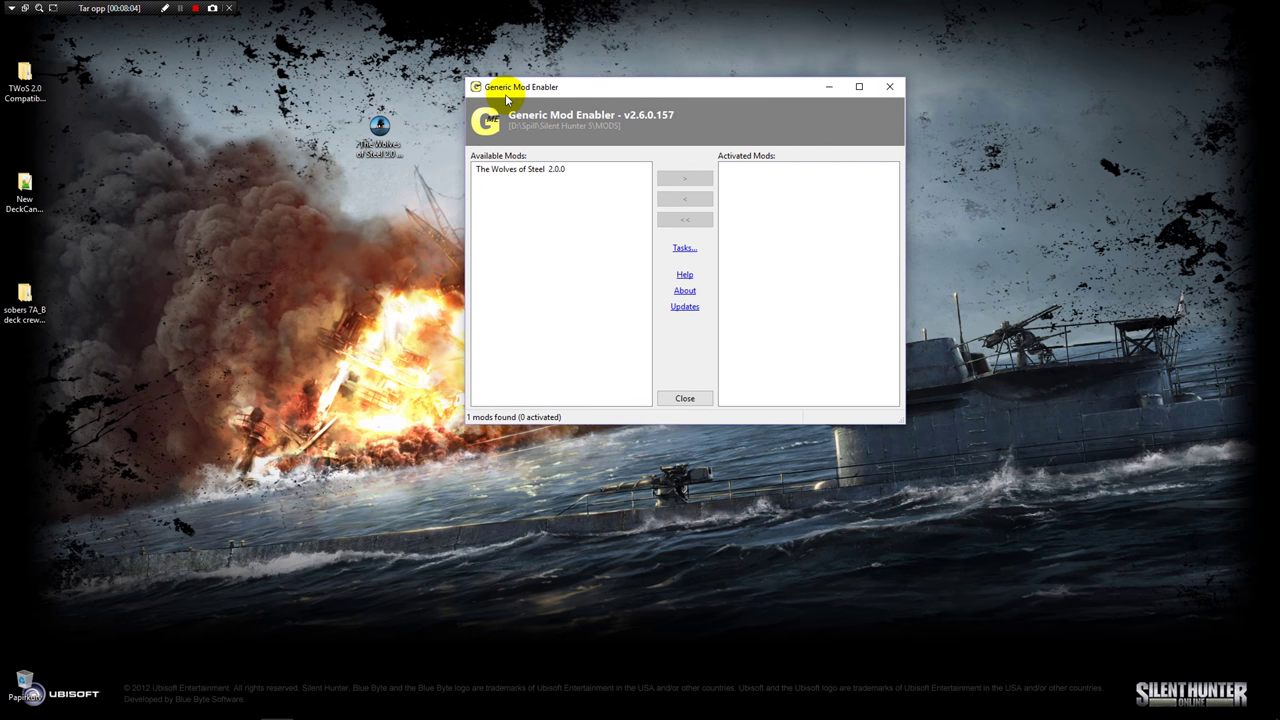
Step: Activate The Wolves of Steel 2.0.0 first and TWoS Real Navigation second, accepting the file-conflict warning
click(554, 177)
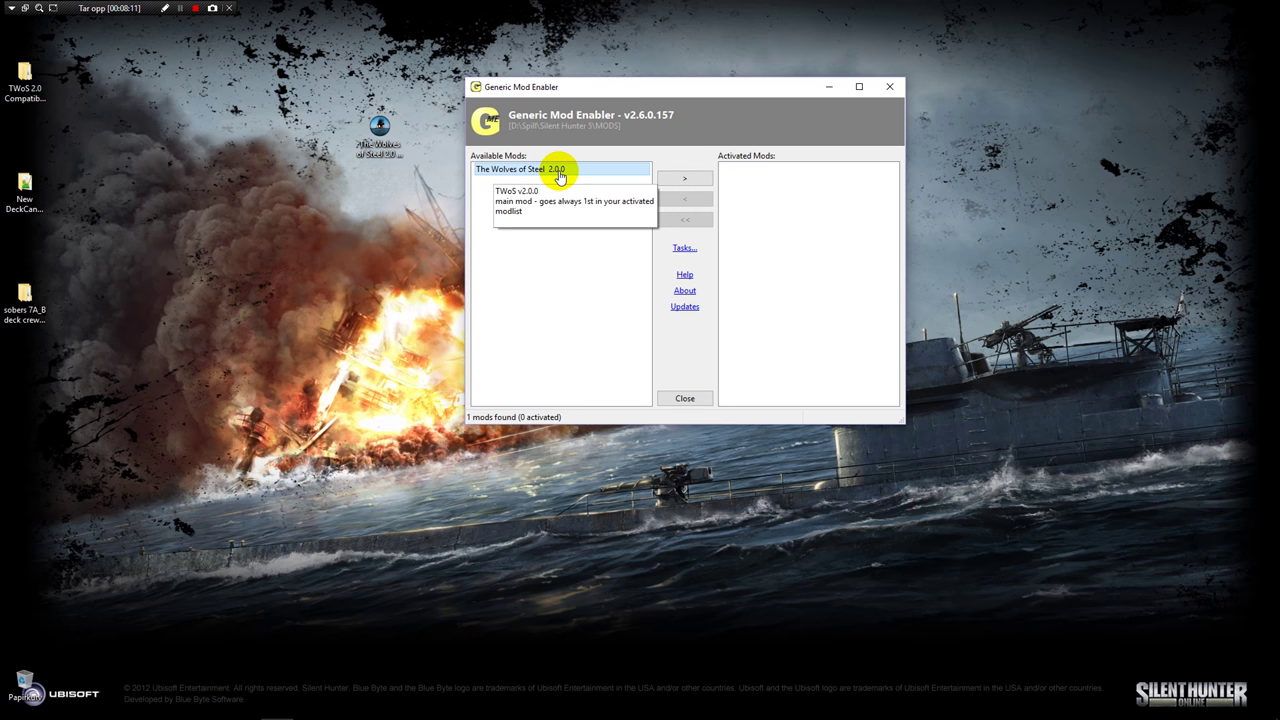
click(683, 179)
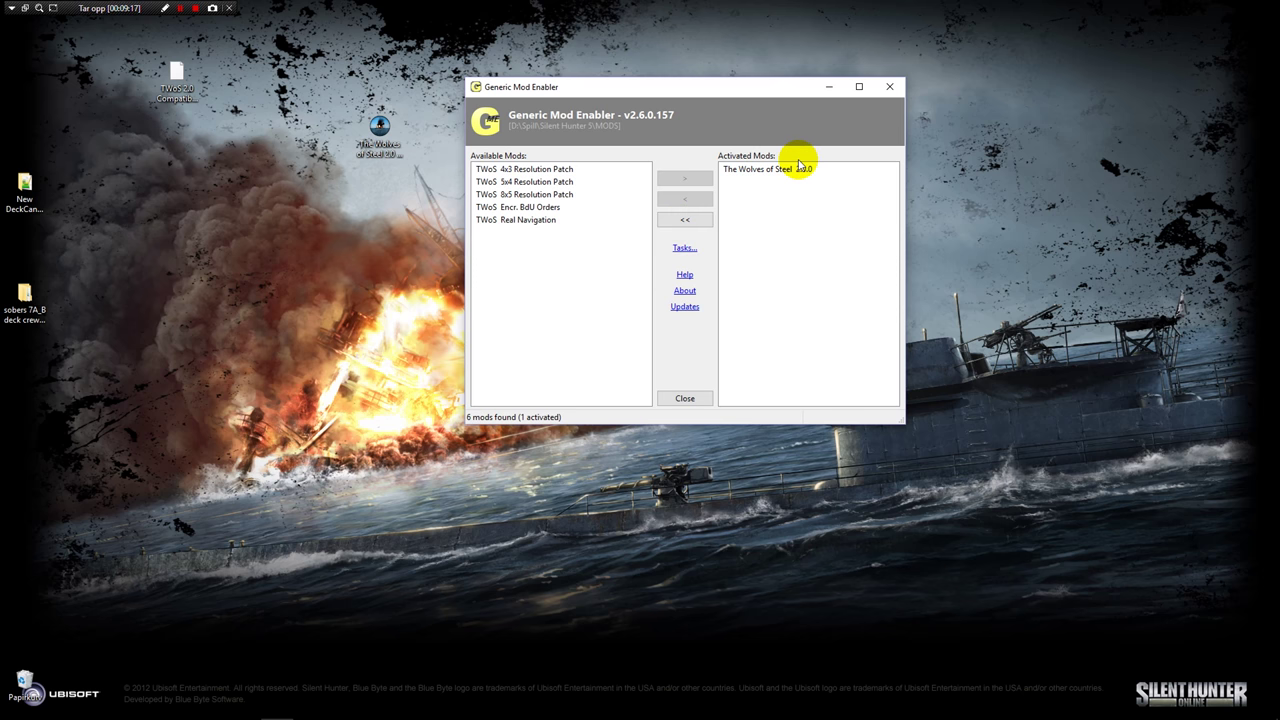
click(513, 222)
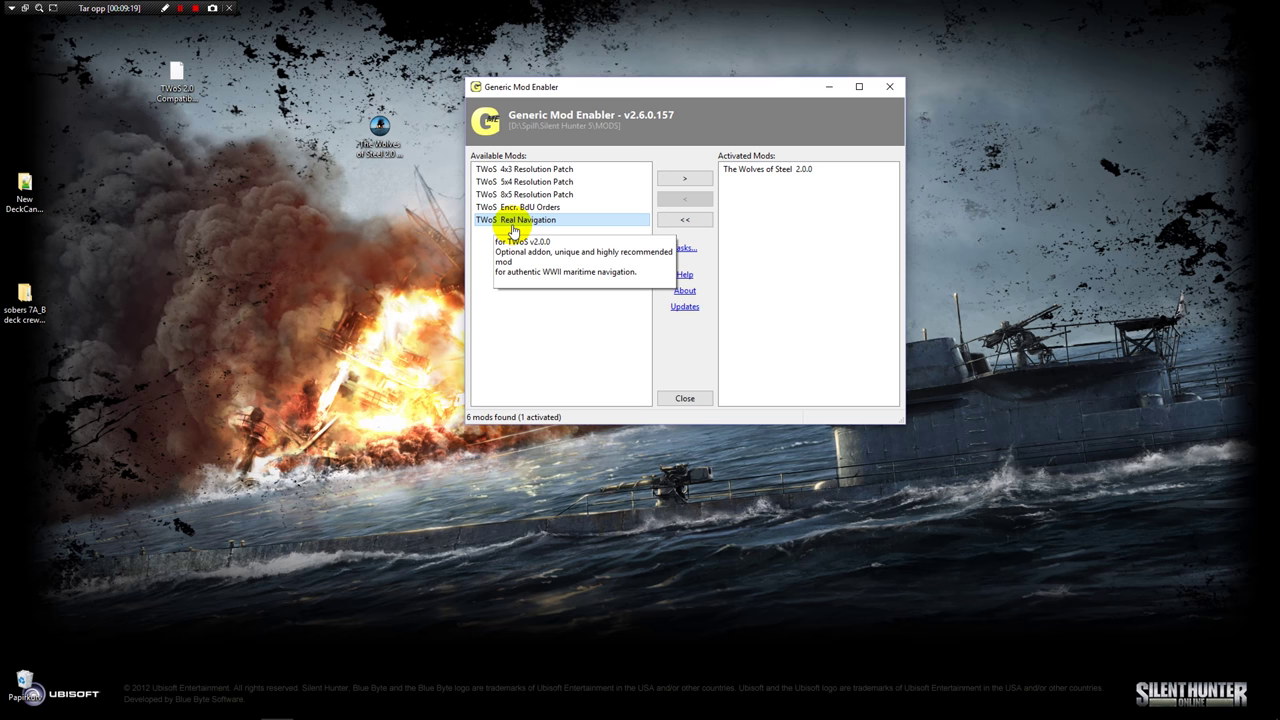
click(668, 177)
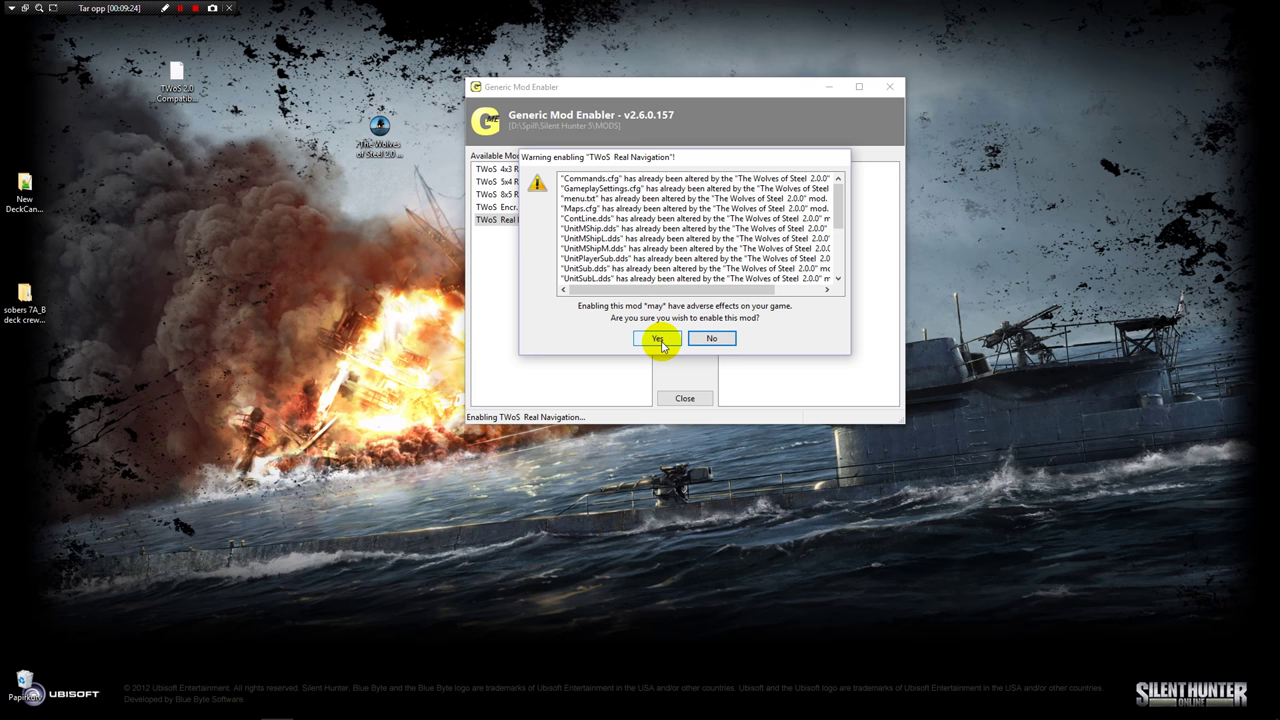
click(658, 340)
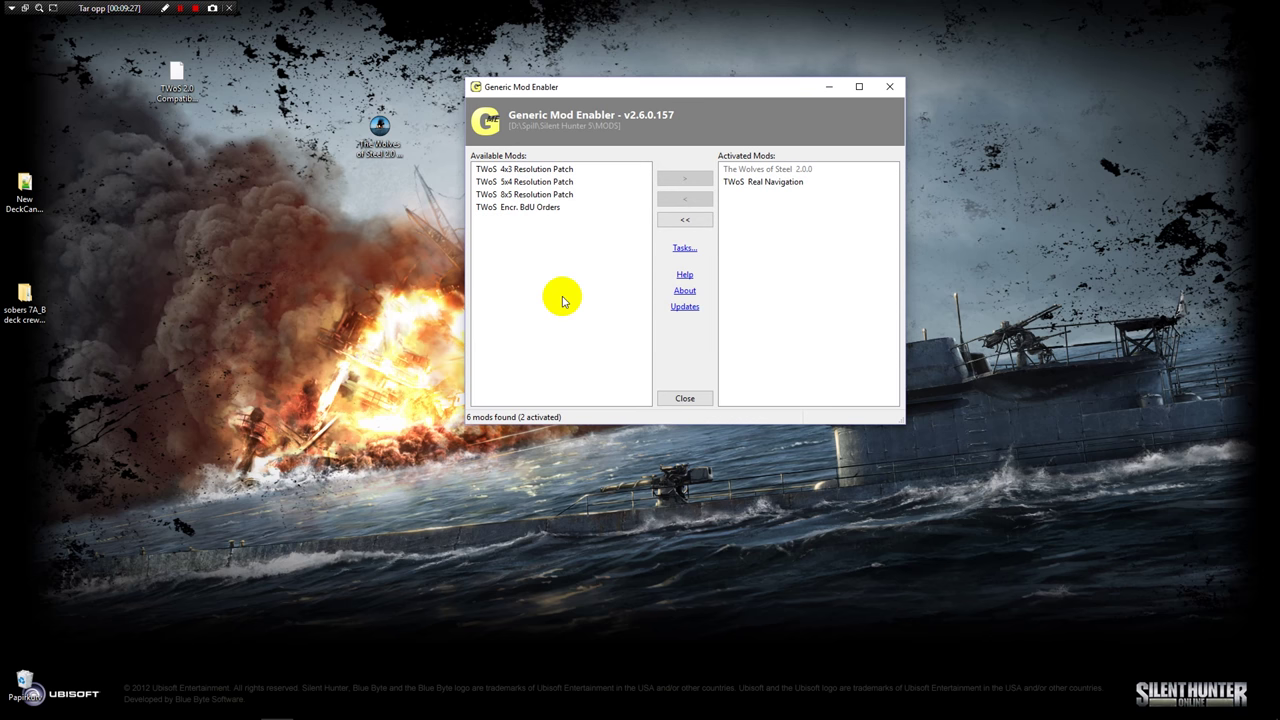
Step: Activate the TWoS Encr. BdU Orders addon and accept the file-conflict warning
click(536, 210)
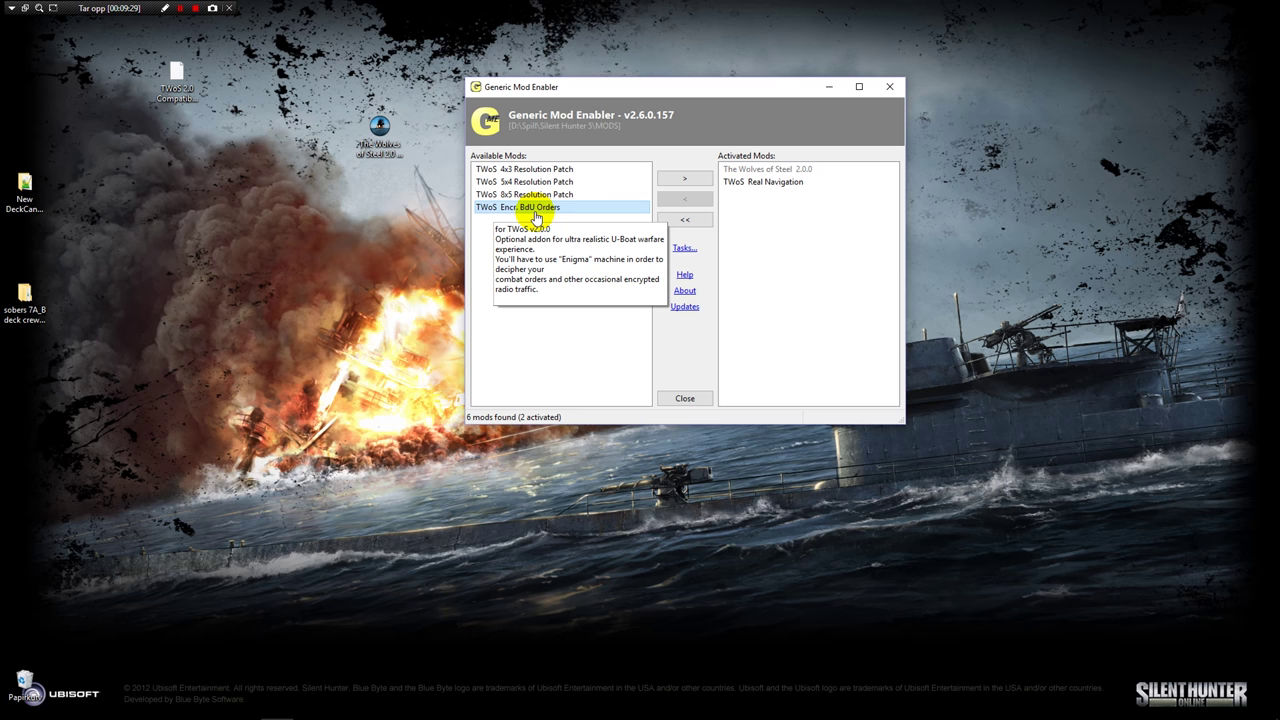
click(700, 182)
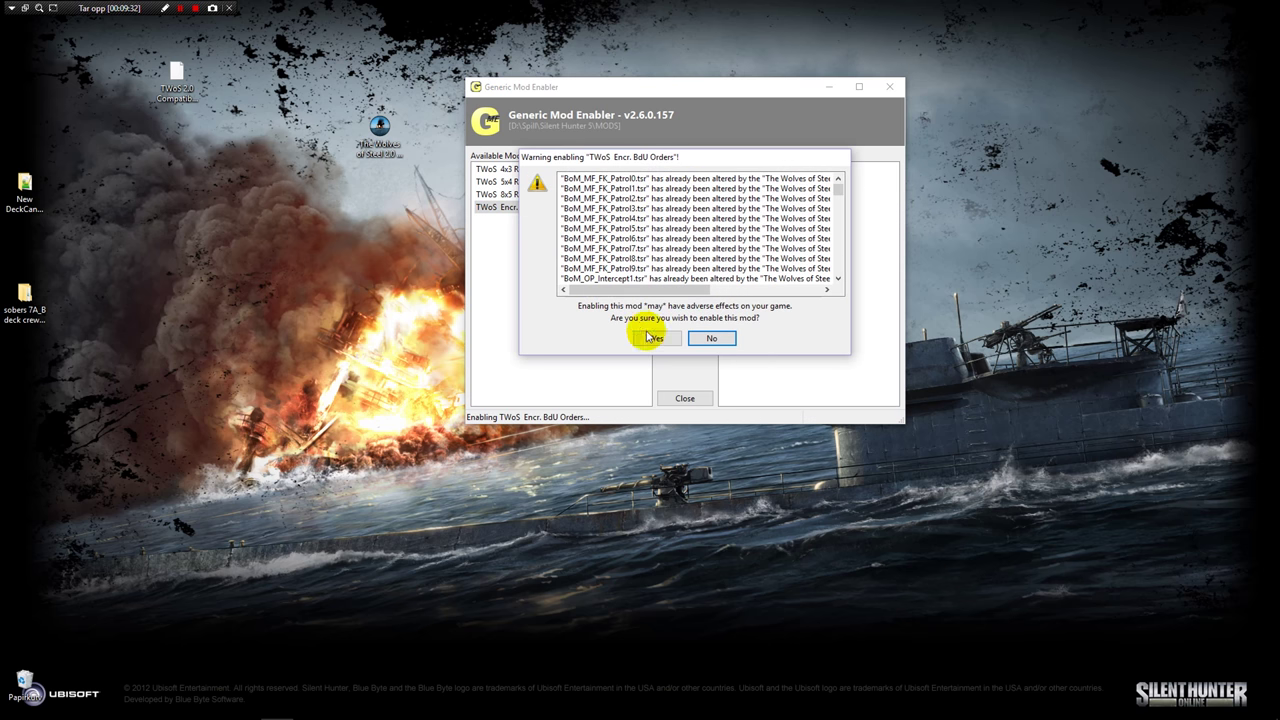
click(655, 336)
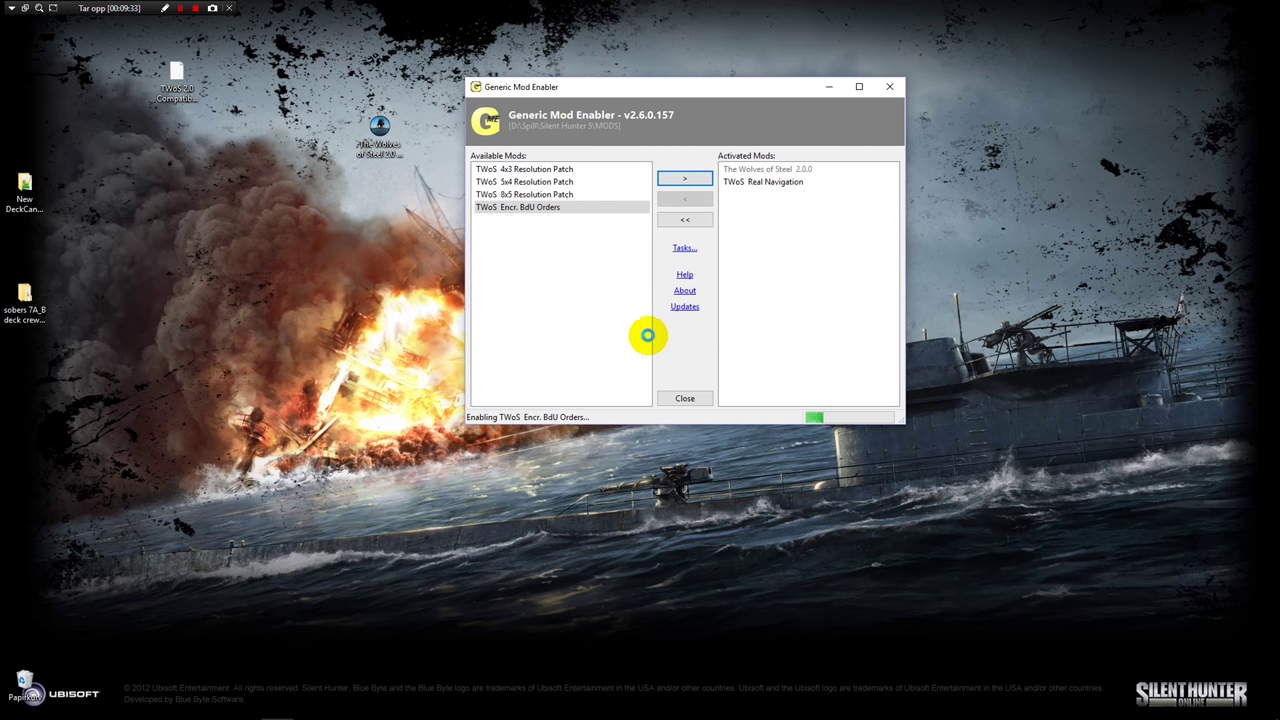
Step: Delete the TWoS 8x5, 5x4 and 4x3 Resolution Patch mods from the available mods
right_click(516, 194)
click(545, 219)
right_click(527, 182)
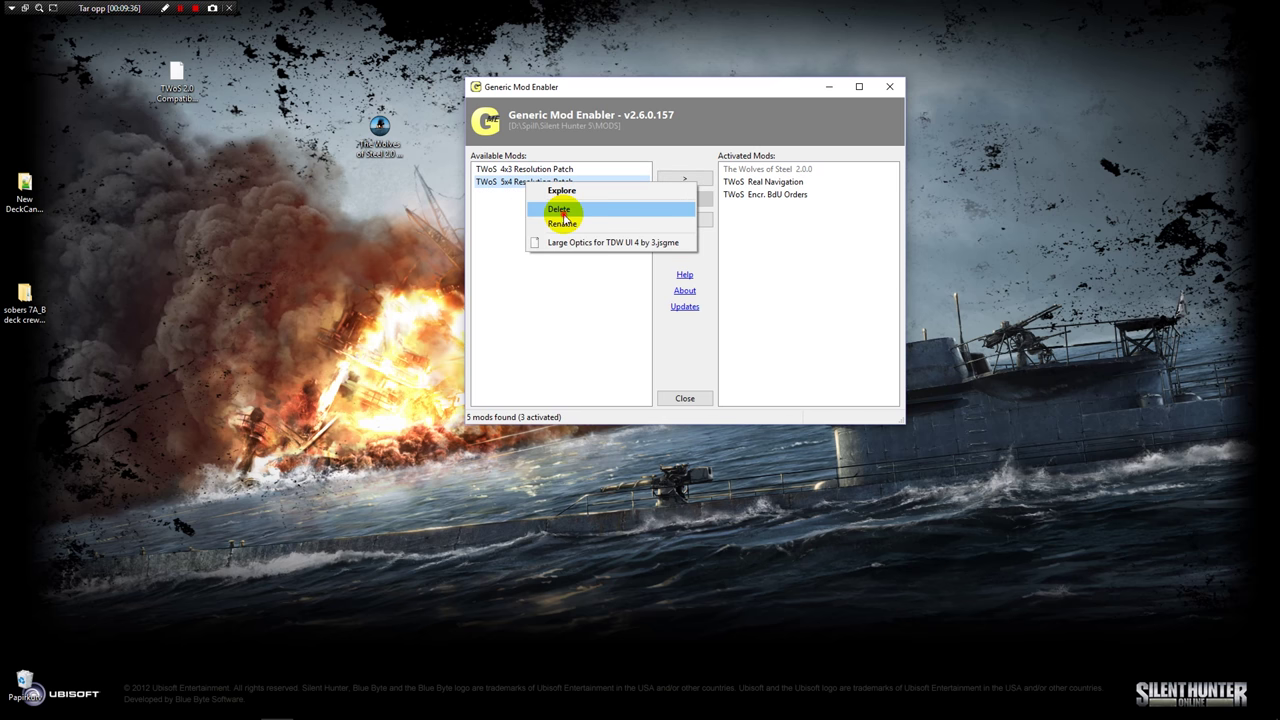
click(560, 207)
right_click(533, 171)
click(572, 201)
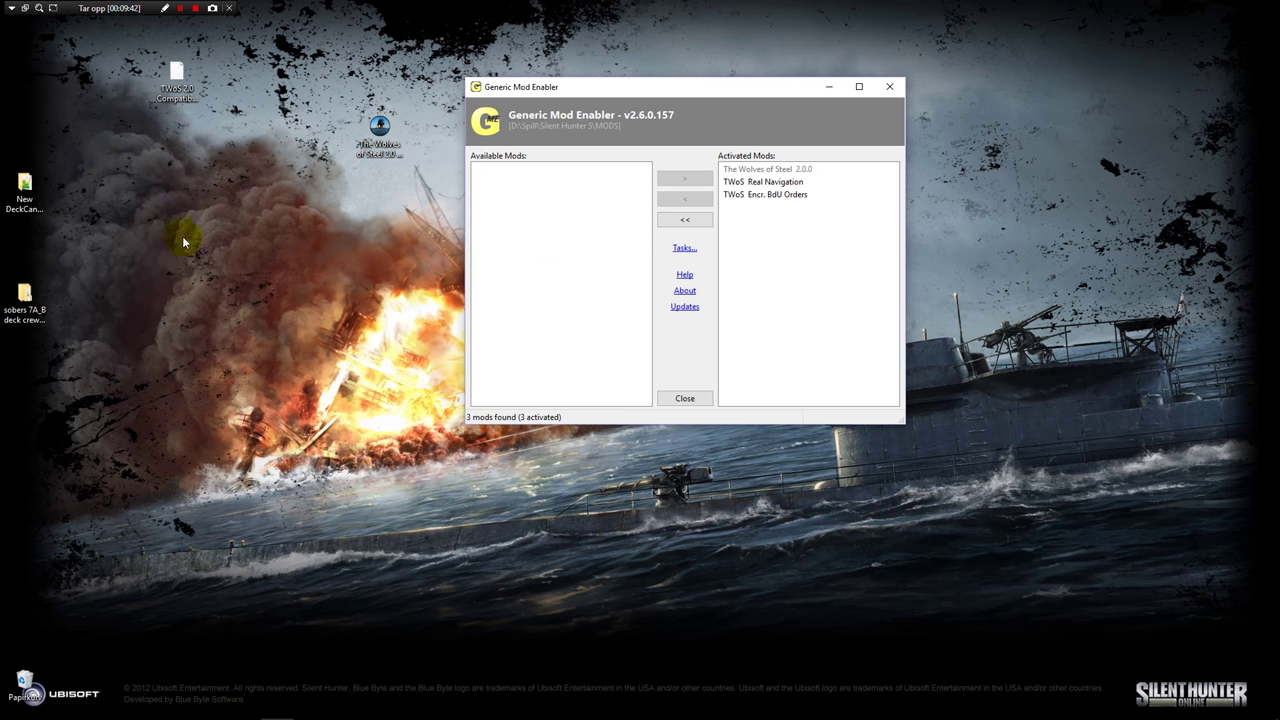
Step: Add the New DeckCanon Sound and sobers 7A_B deck crew folders from the desktop to the available mods
drag(24, 190, 534, 245)
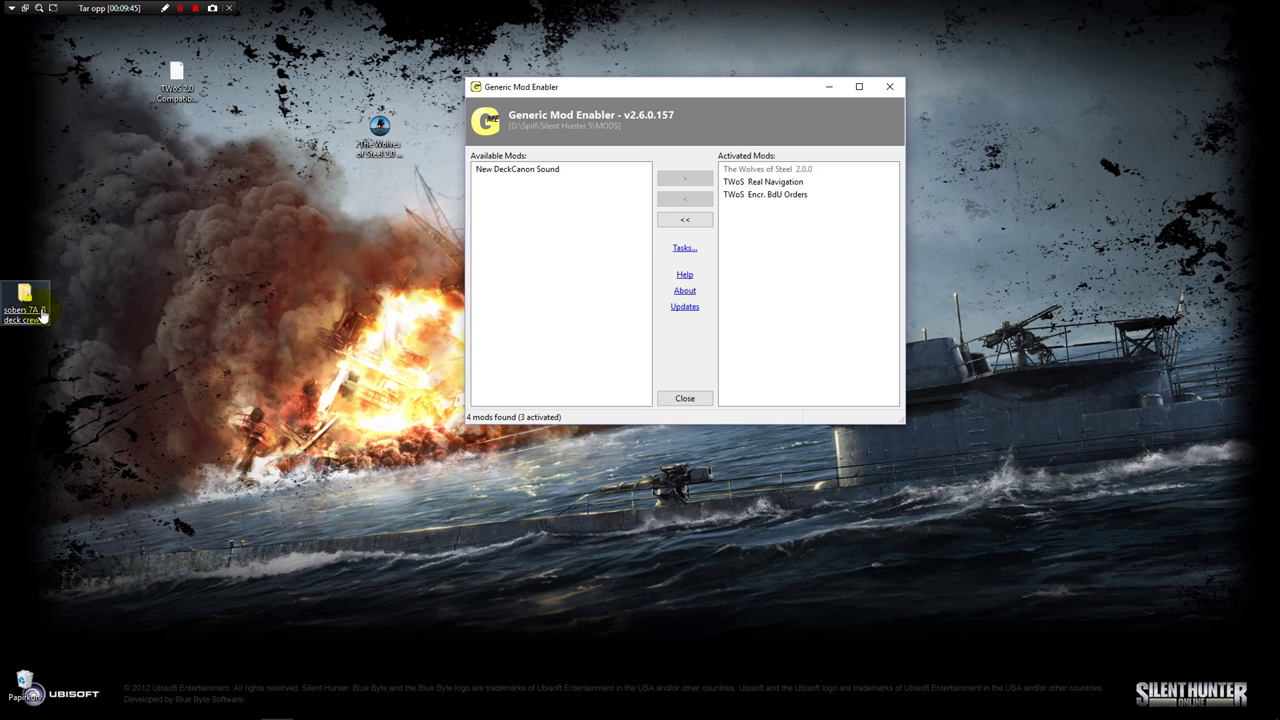
drag(20, 295, 536, 260)
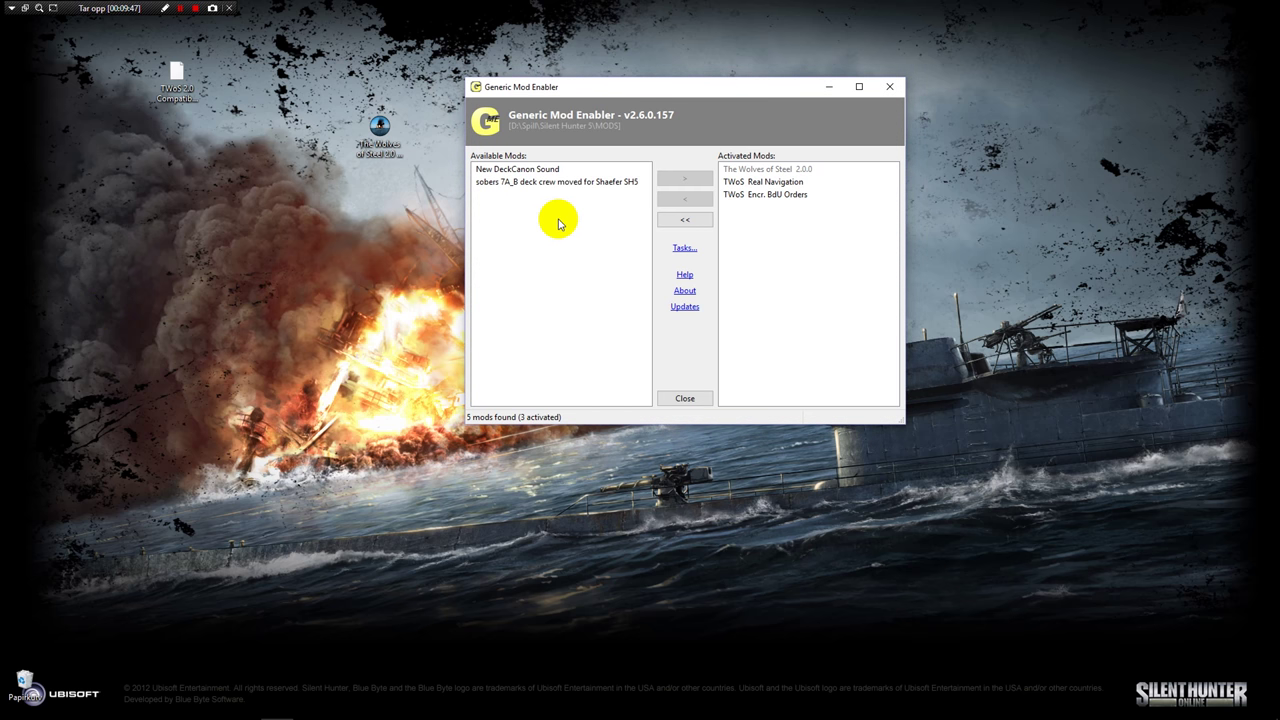
Step: Extract the TWoS 2.0 Compatible Additional Mods and Addons archive on the desktop into a folder of the same name with 7-Zip
right_click(177, 96)
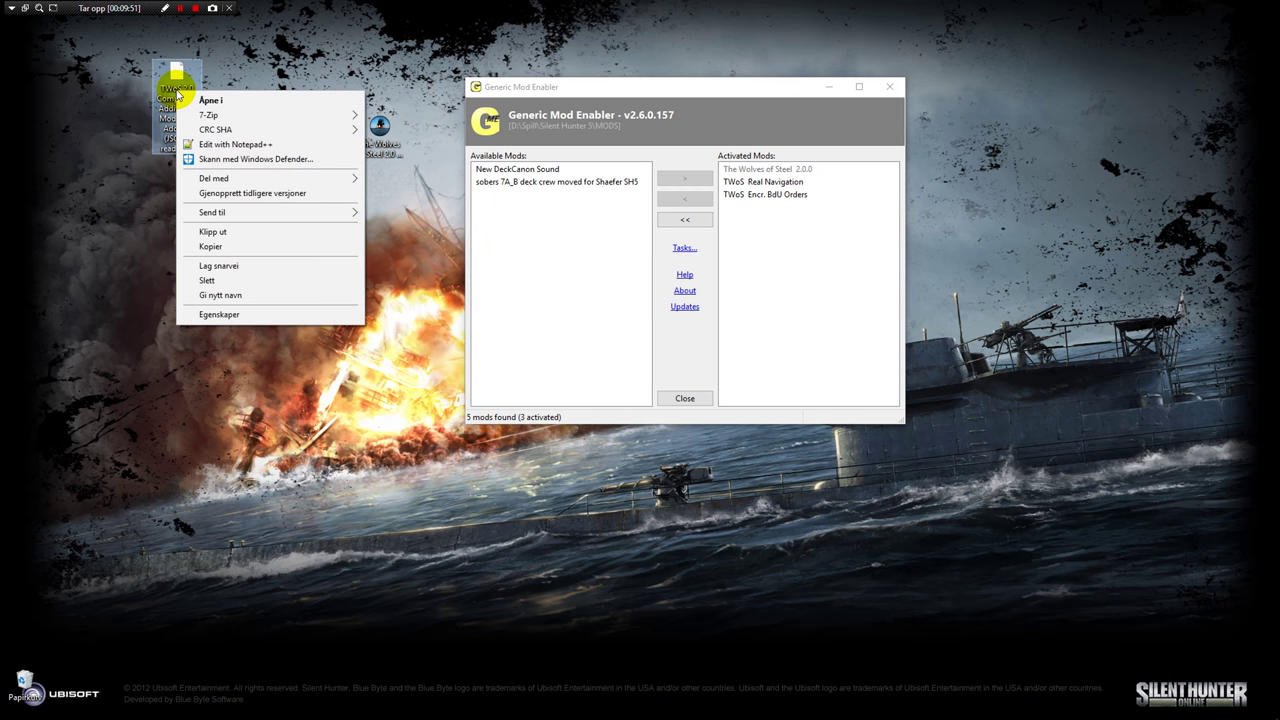
click(176, 96)
right_click(172, 101)
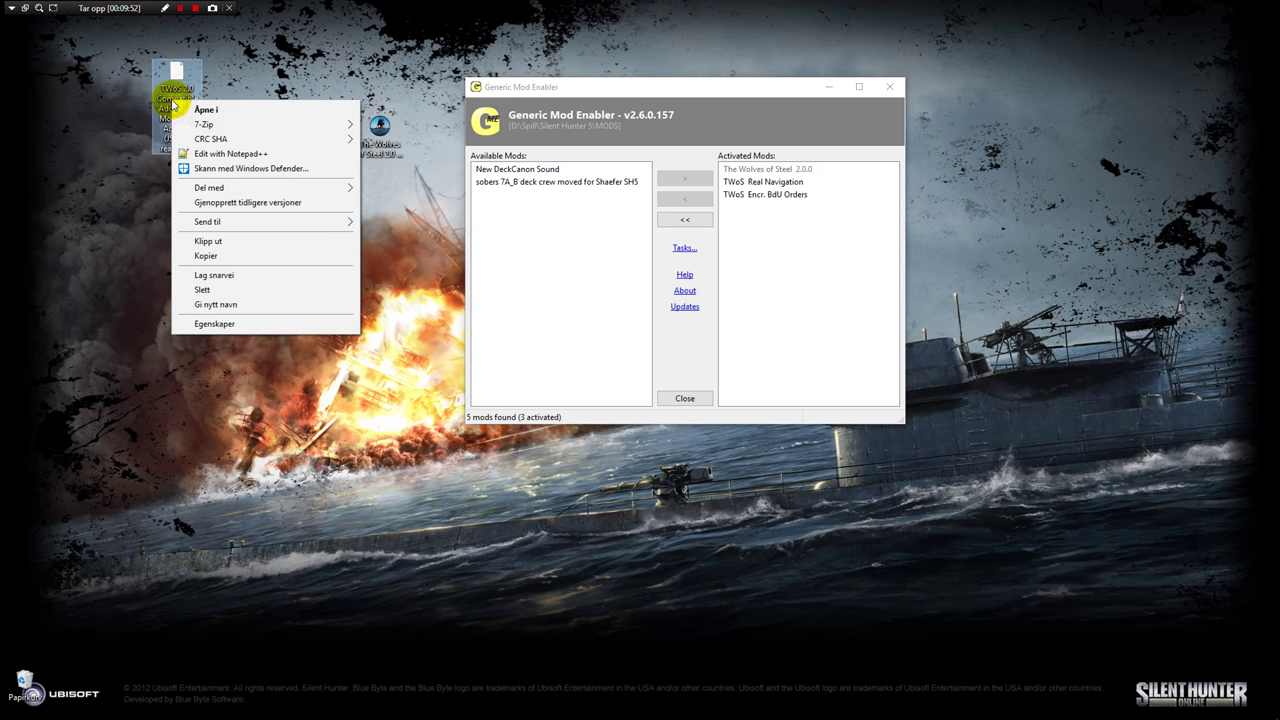
mouse_move(219, 127)
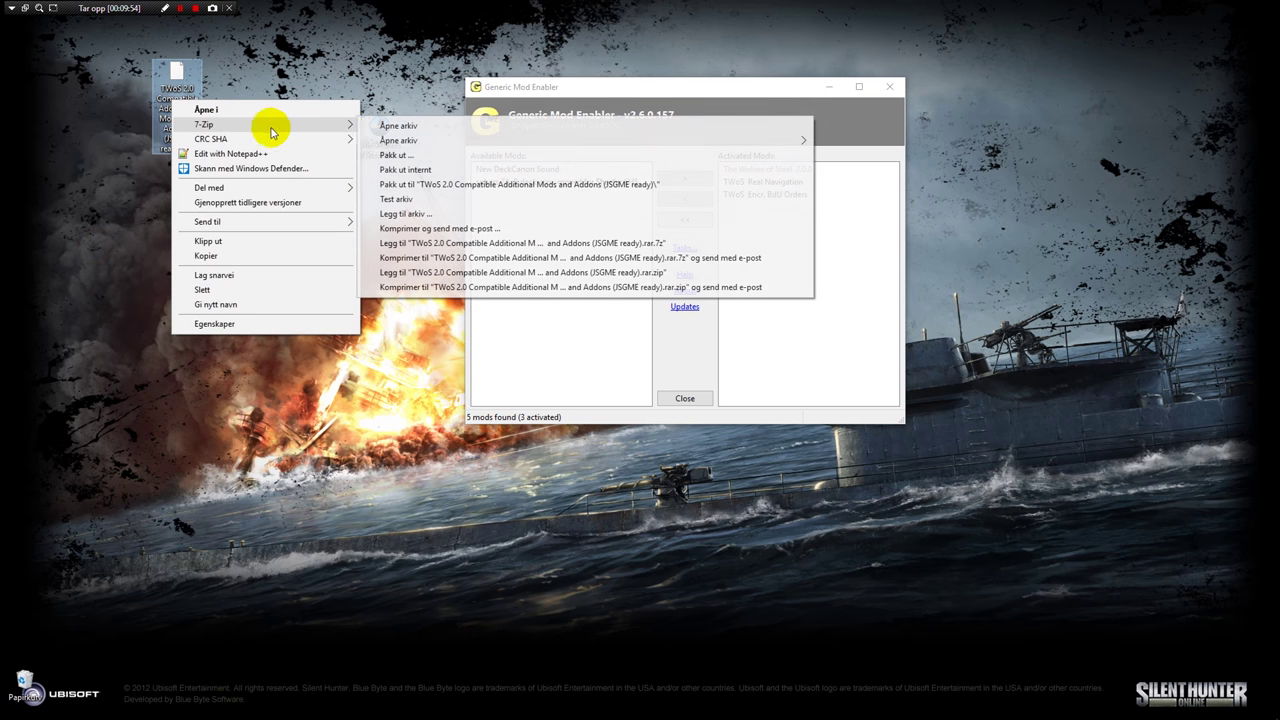
click(449, 183)
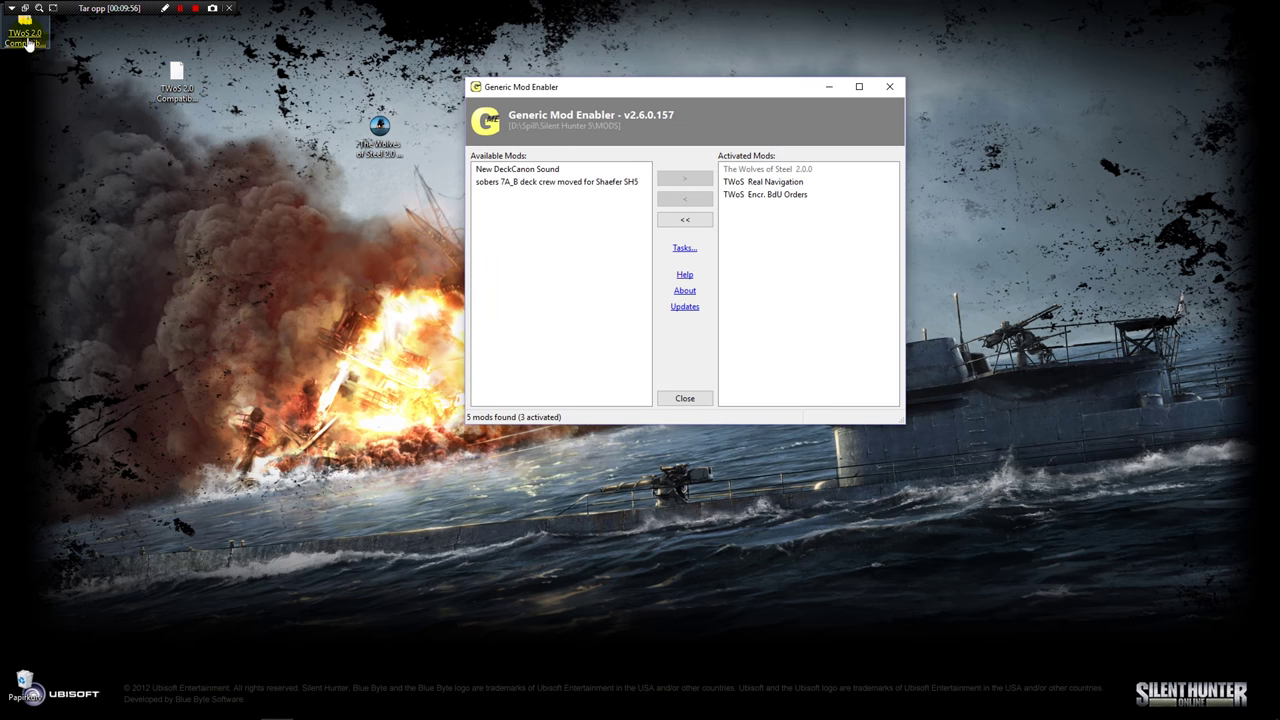
Step: Move the extracted addons folder to a free desktop spot, open it, and arrange its window beside Generic Mod Enabler
drag(24, 32, 202, 378)
key(Return)
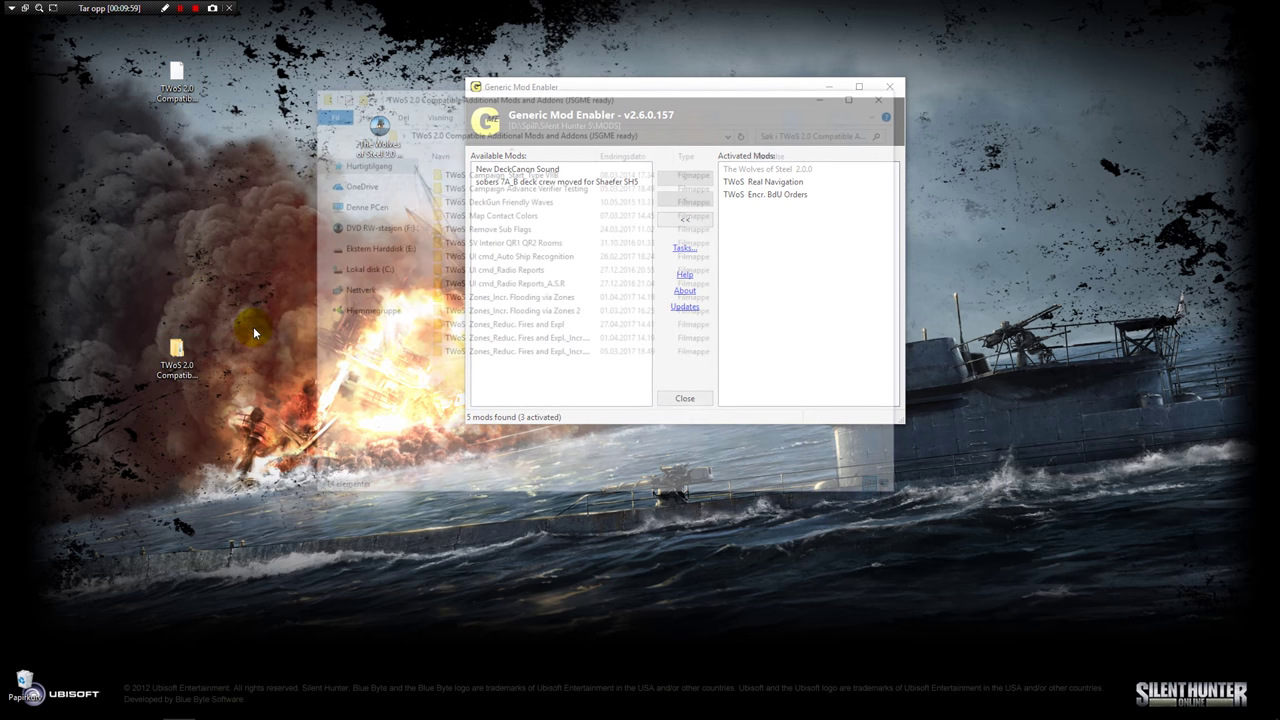
drag(651, 95, 418, 108)
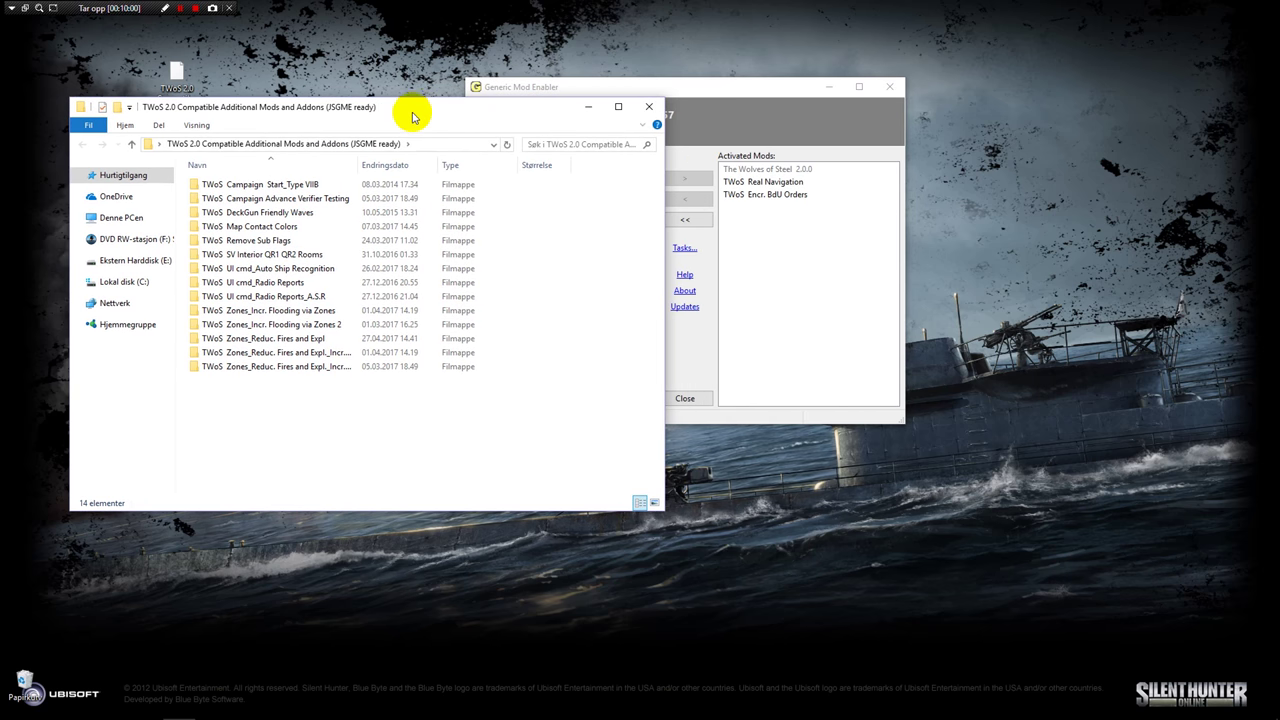
drag(736, 88, 844, 53)
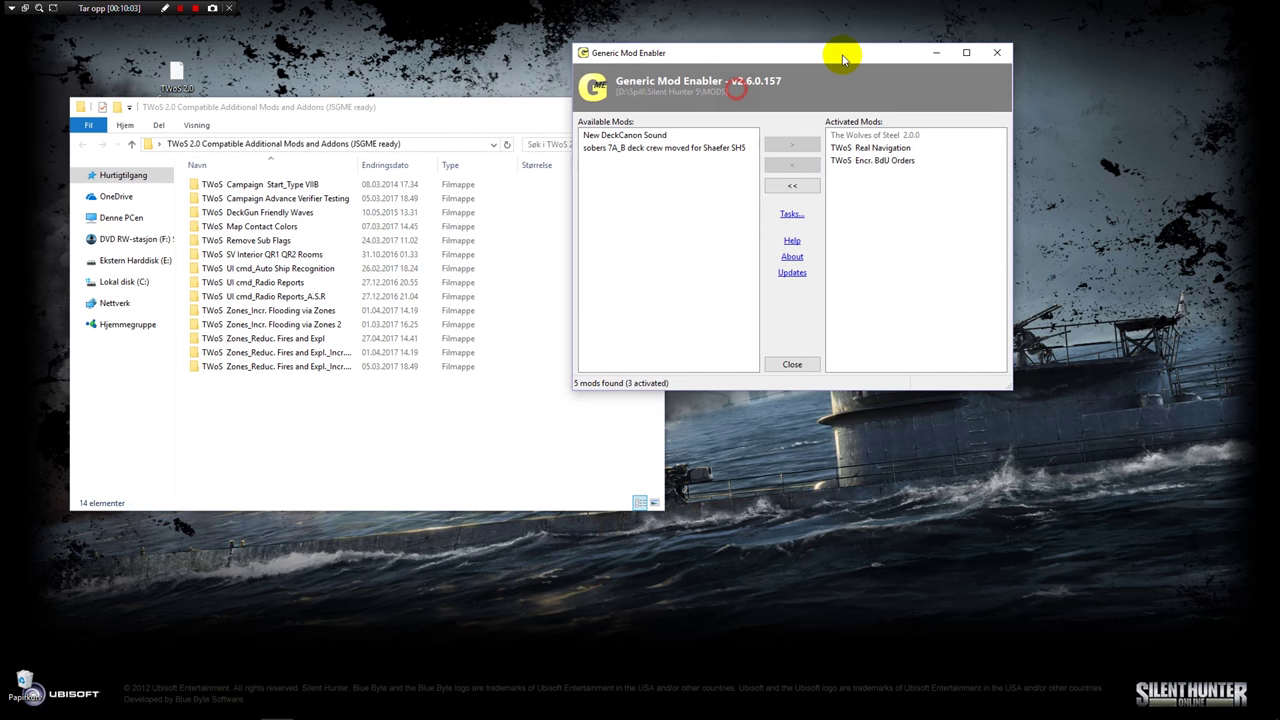
Step: Add the TWoS UI cmd_Auto Ship Recognition folder to the available mods and close the addons folder window
drag(298, 268, 666, 243)
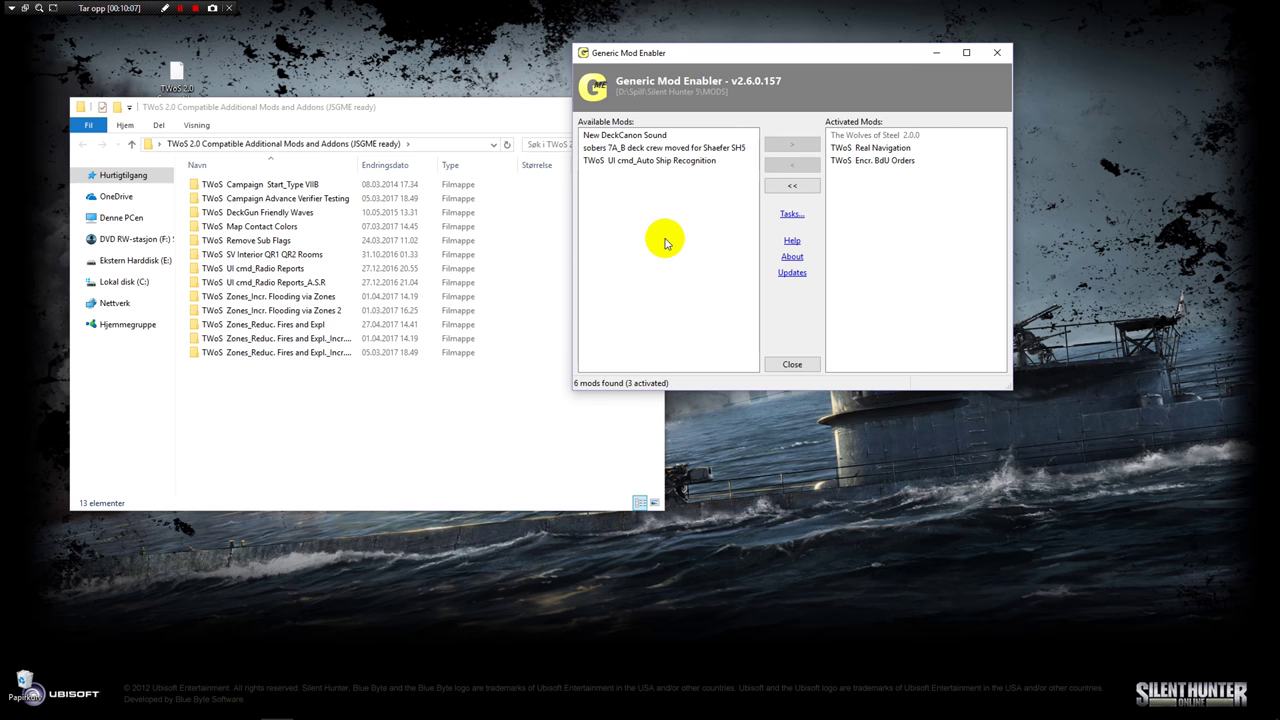
click(434, 109)
click(651, 107)
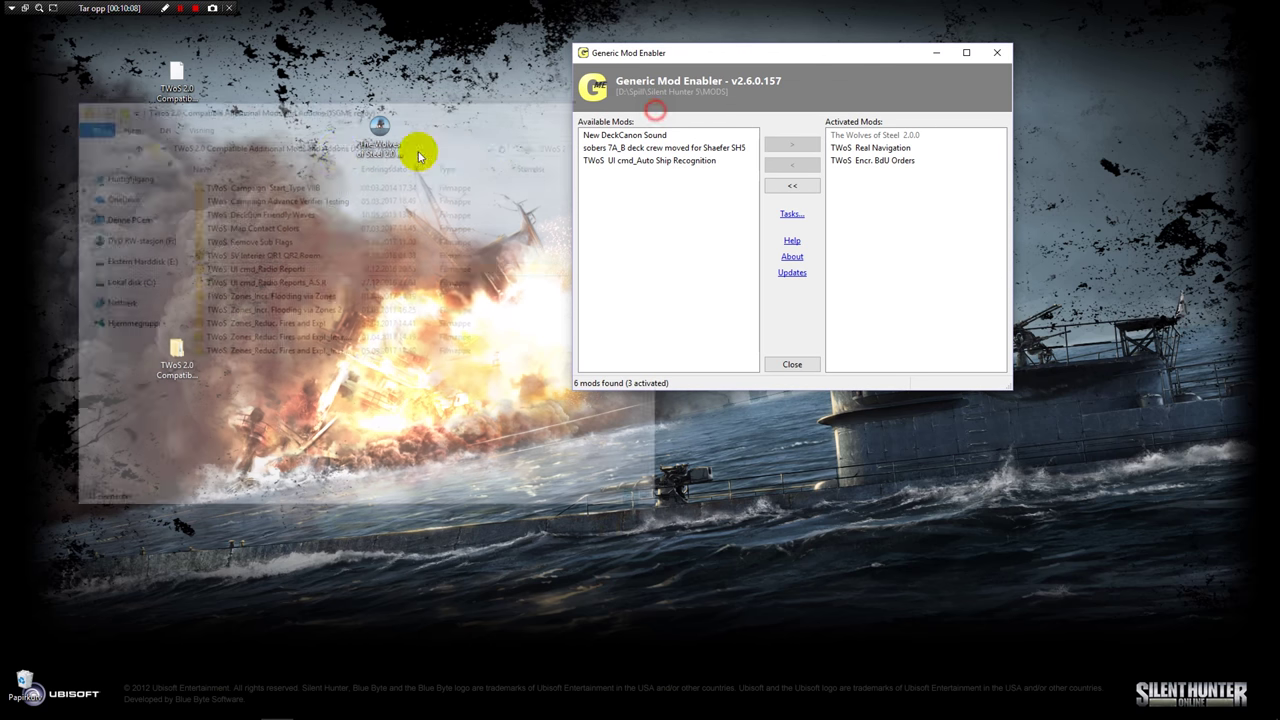
Step: Delete both the TWoS 2.0 Compatible Additional Mods archive and its extracted folder from the desktop
drag(126, 436, 206, 63)
right_click(187, 82)
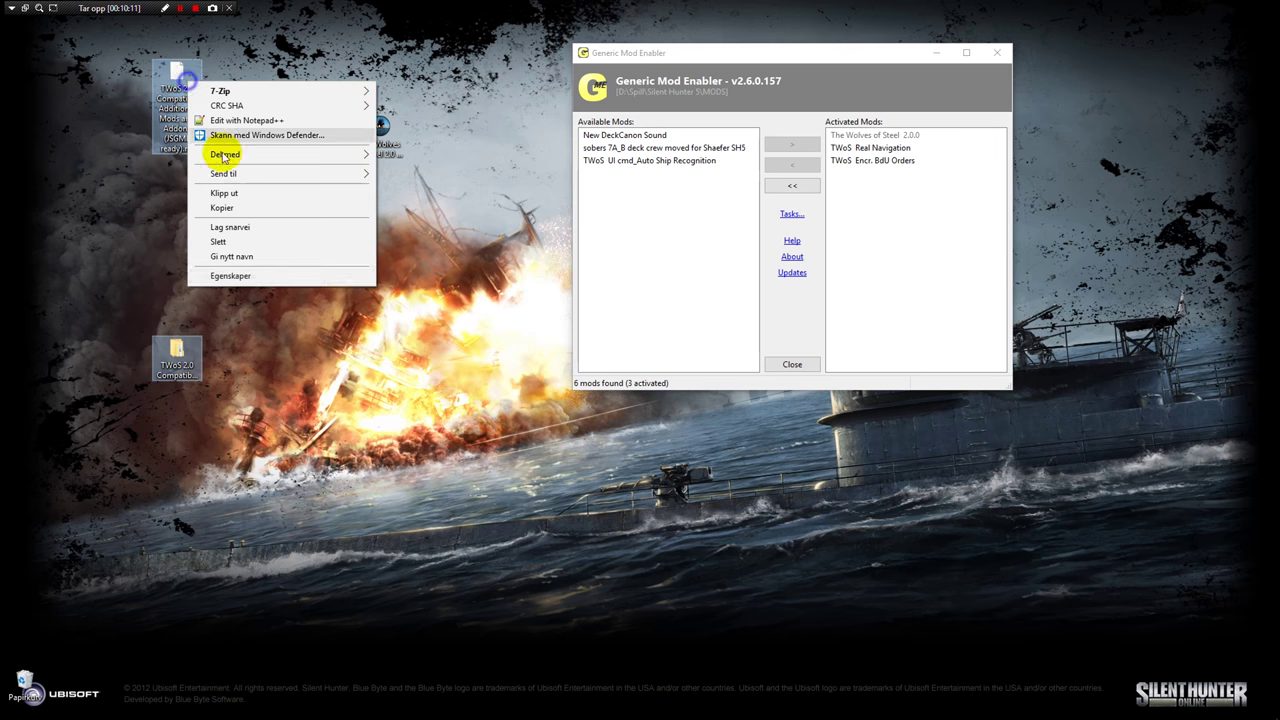
click(238, 242)
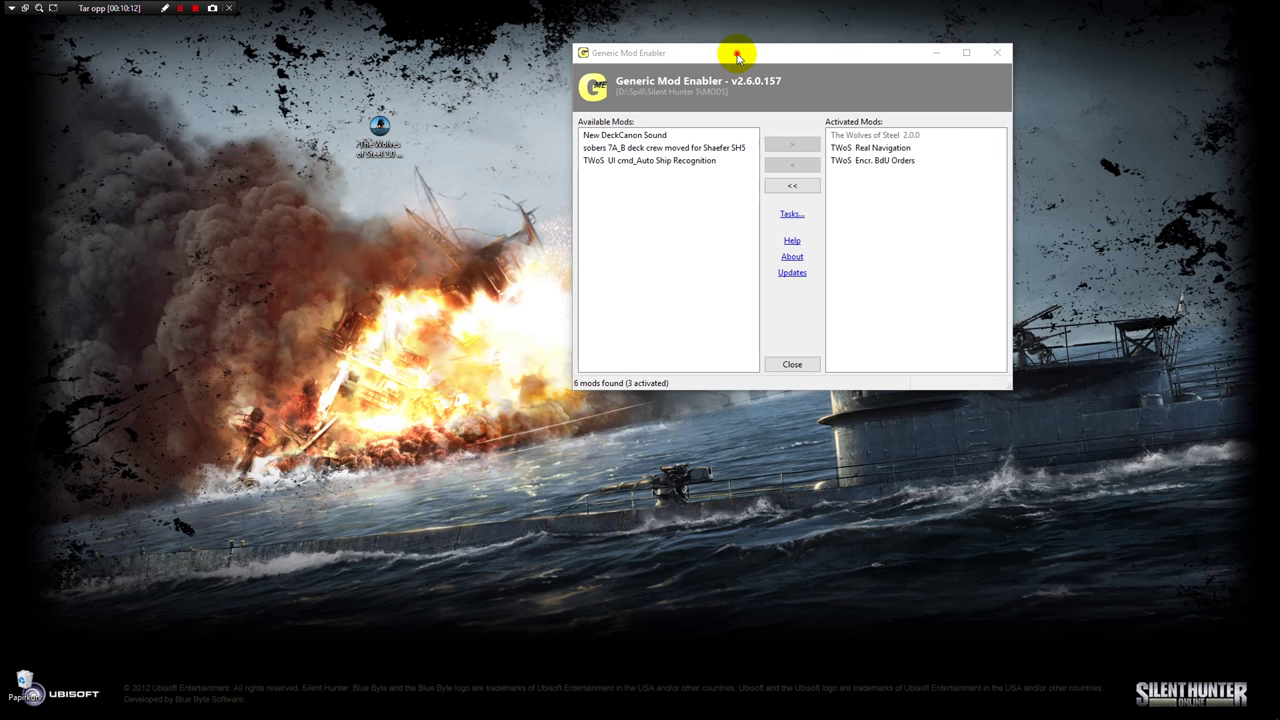
Step: Activate New DeckCanon Sound and sobers 7A_B deck crew moved for Shaefer SH5, accepting the file-conflict warning
drag(737, 50, 657, 54)
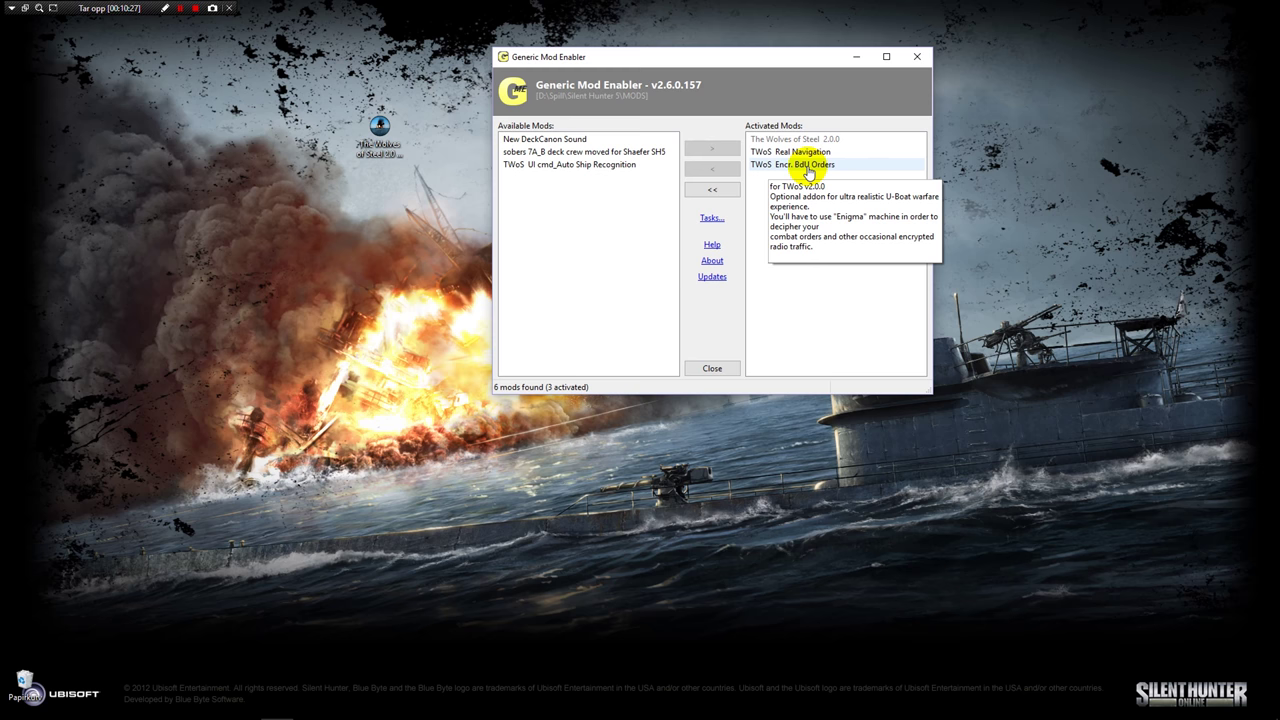
click(545, 139)
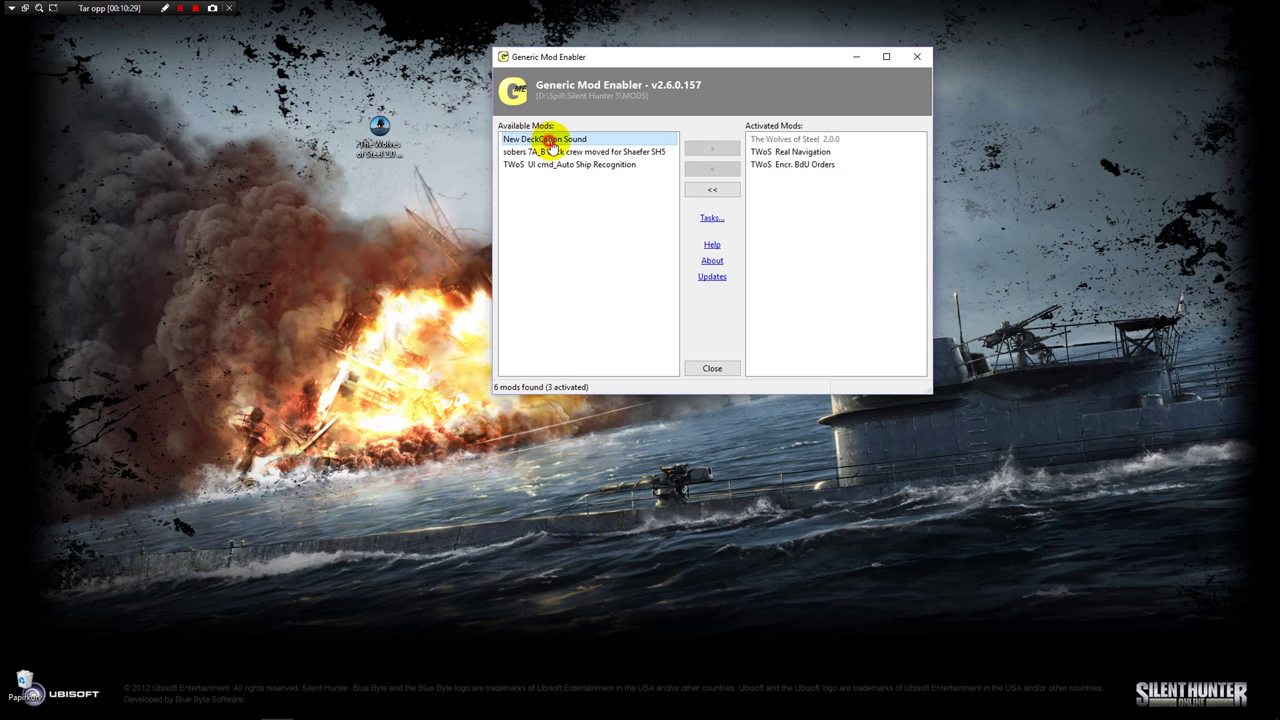
click(710, 148)
click(575, 139)
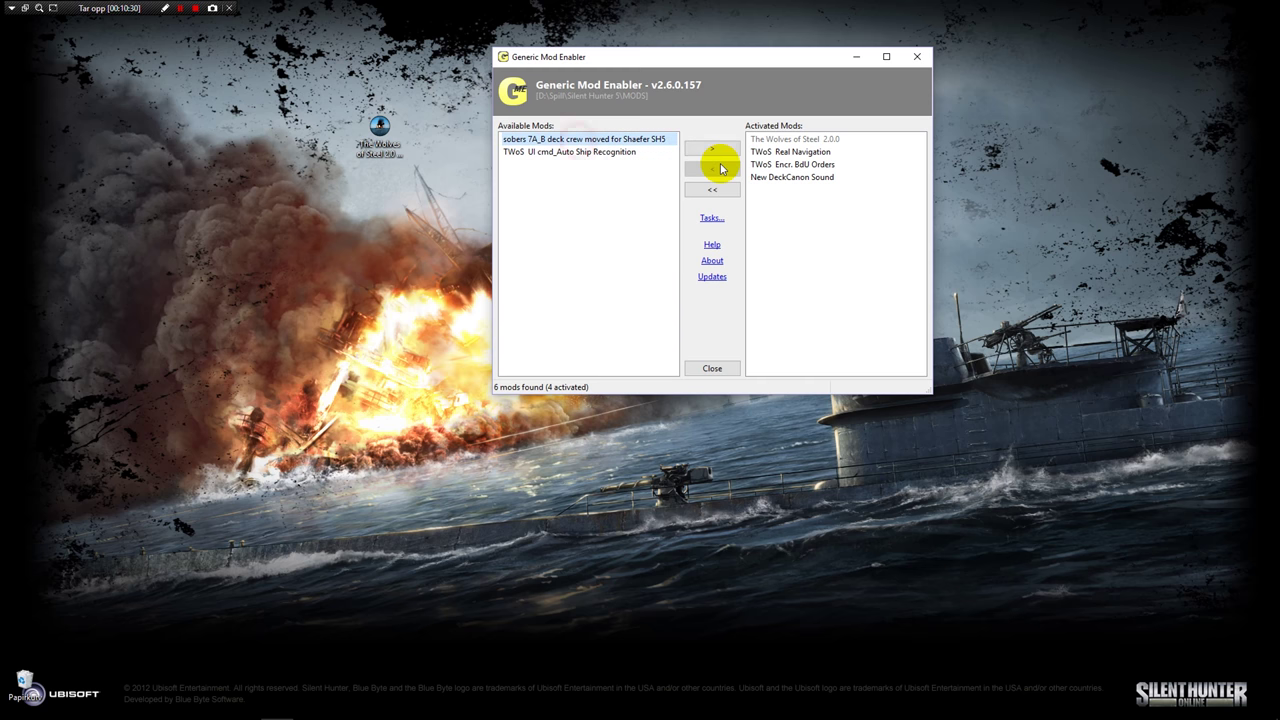
click(703, 147)
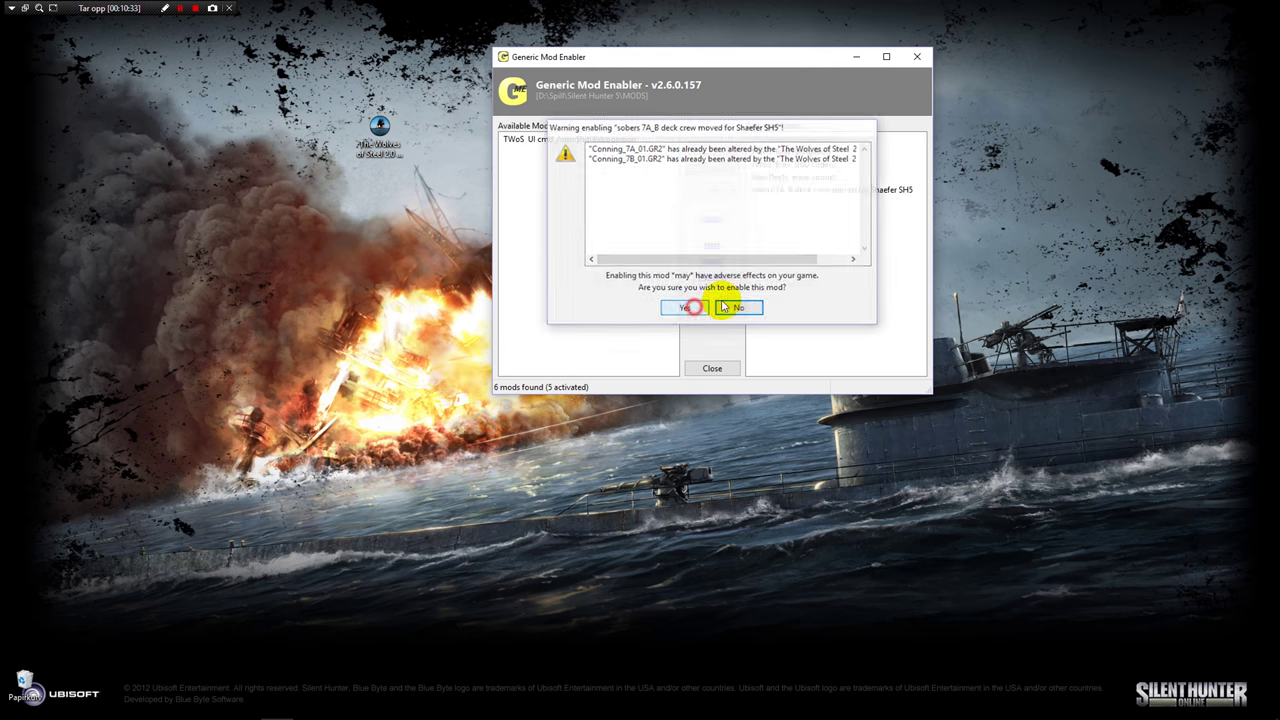
click(706, 306)
Step: Activate TWoS UI cmd_Auto Ship Recognition, accept the file-conflict warning, and close Generic Mod Enabler
click(574, 139)
click(711, 148)
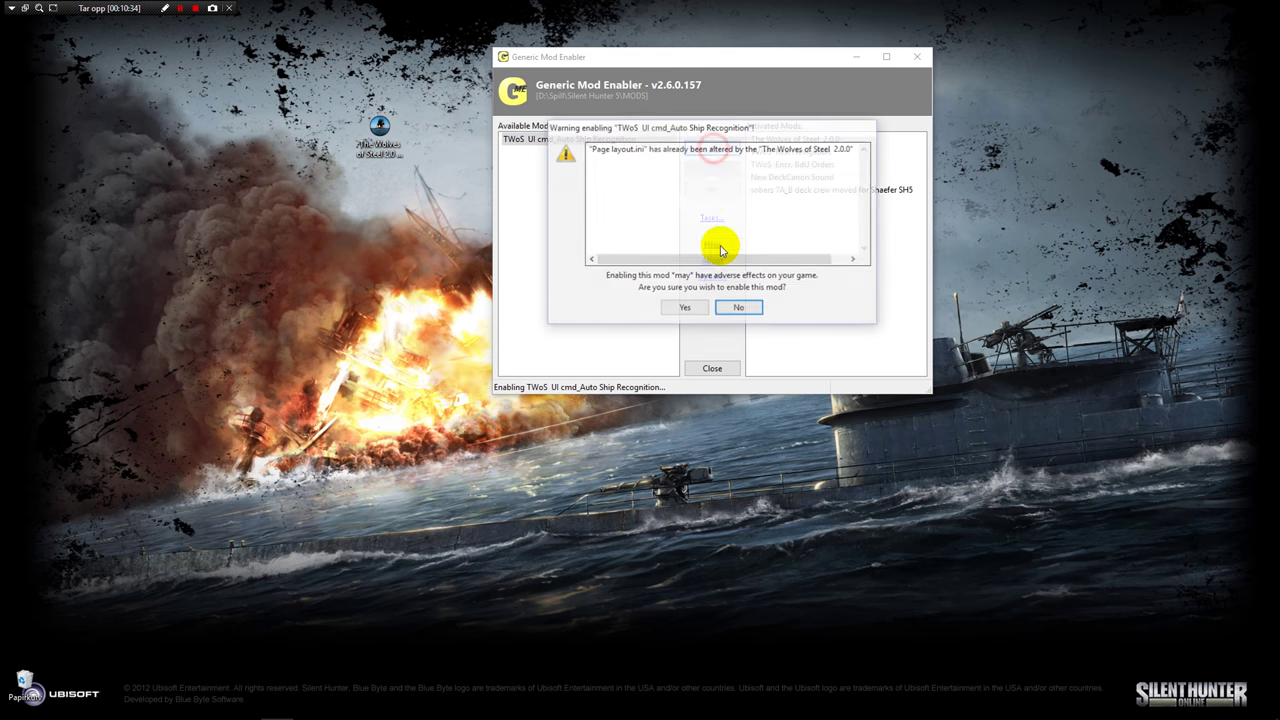
click(672, 306)
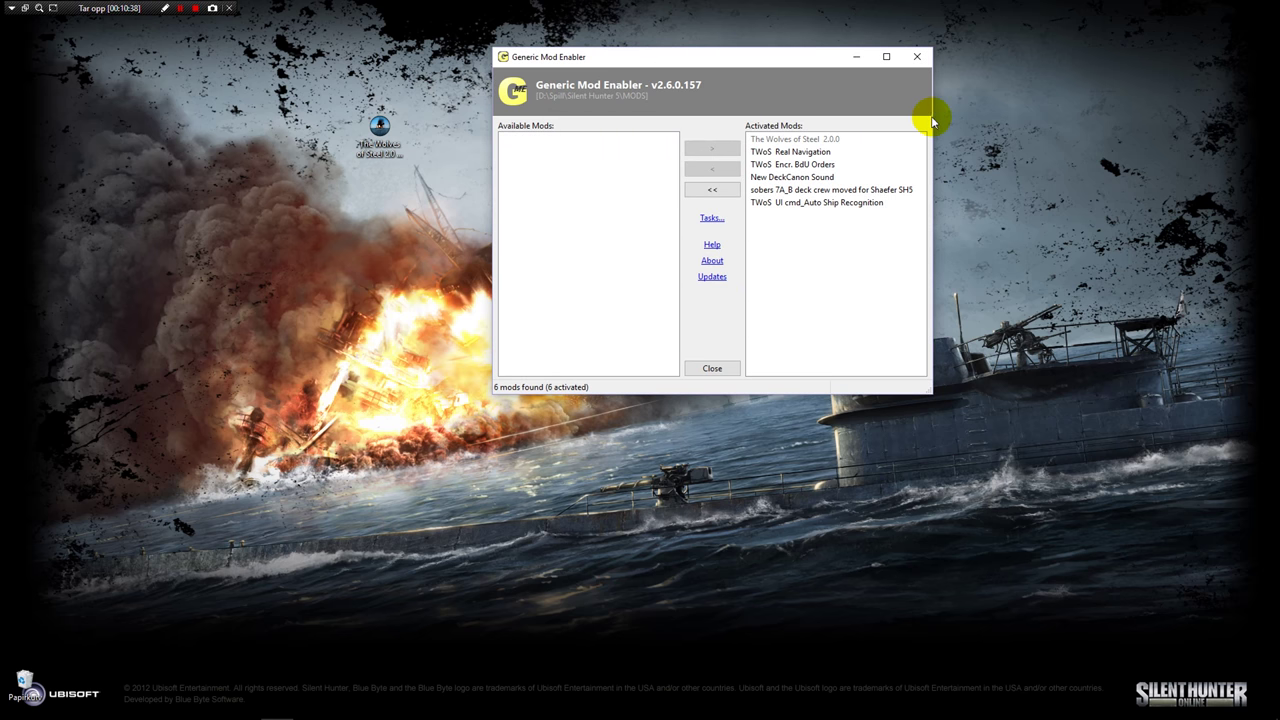
click(916, 58)
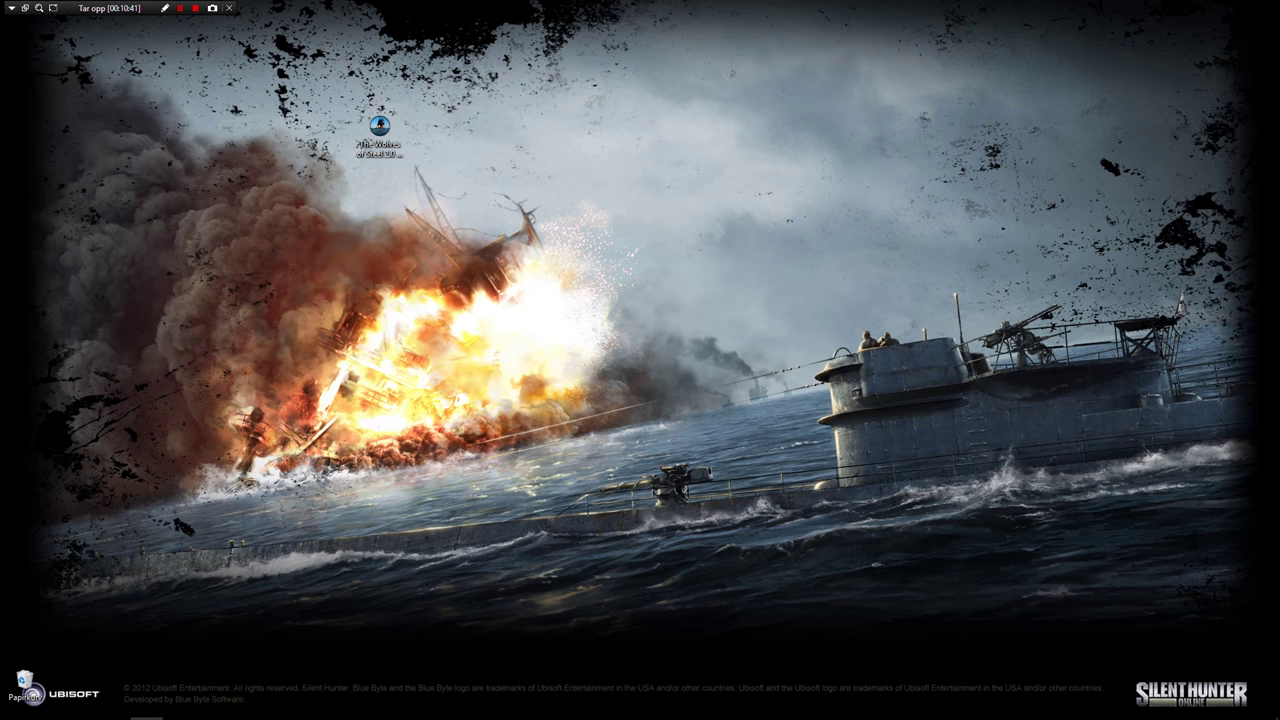
Step: Return to the mod thread in the browser and open the linked post on how to properly activate TDW Generic Patcher
click(146, 702)
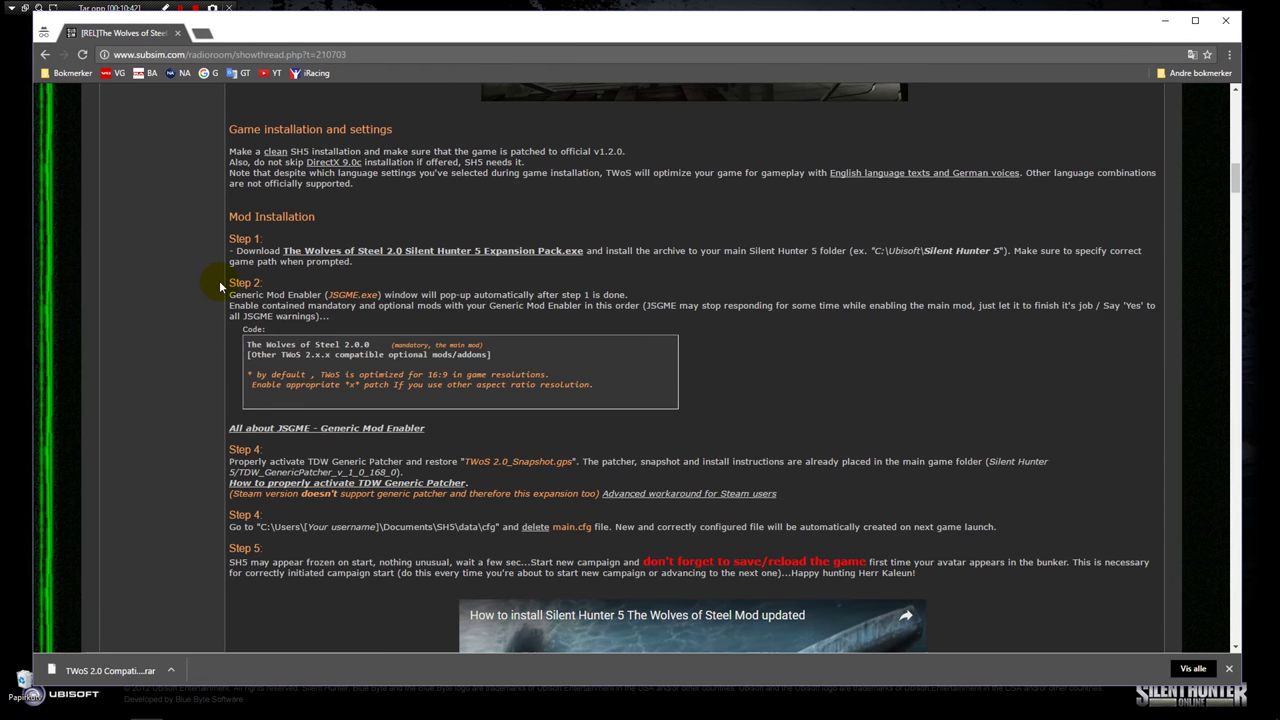
scroll(207, 283, down, 1)
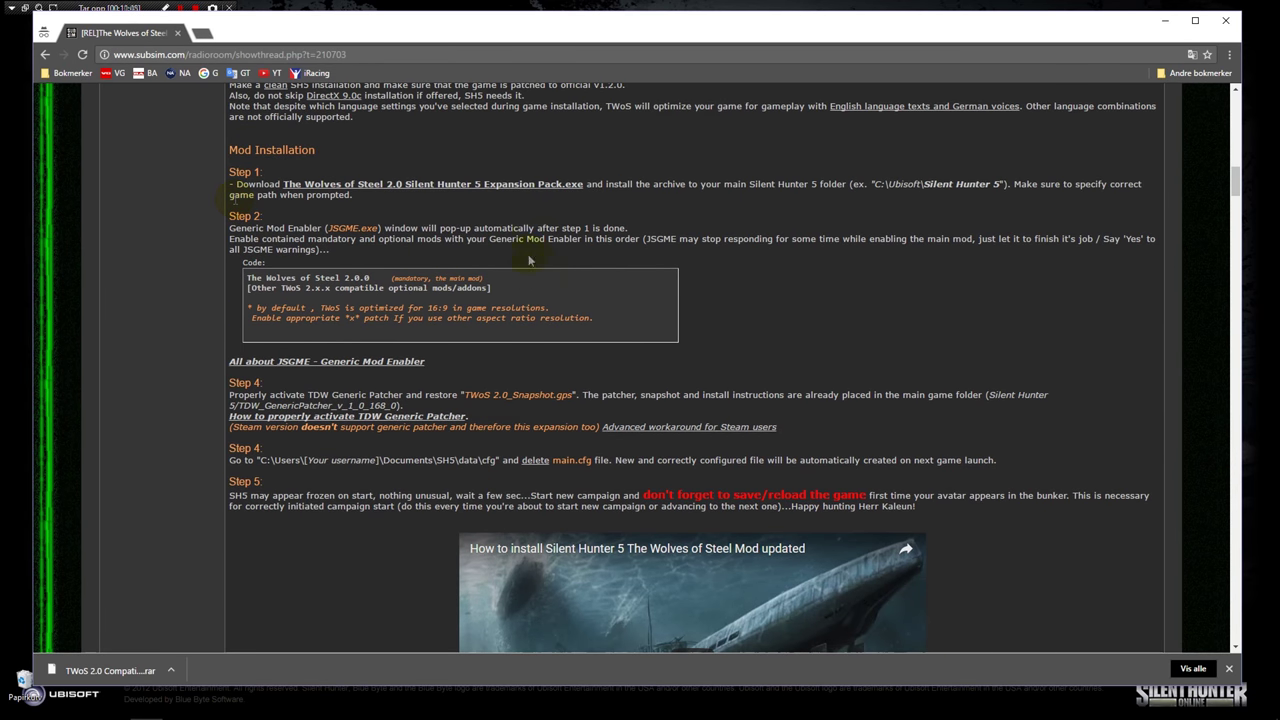
scroll(338, 300, down, 1)
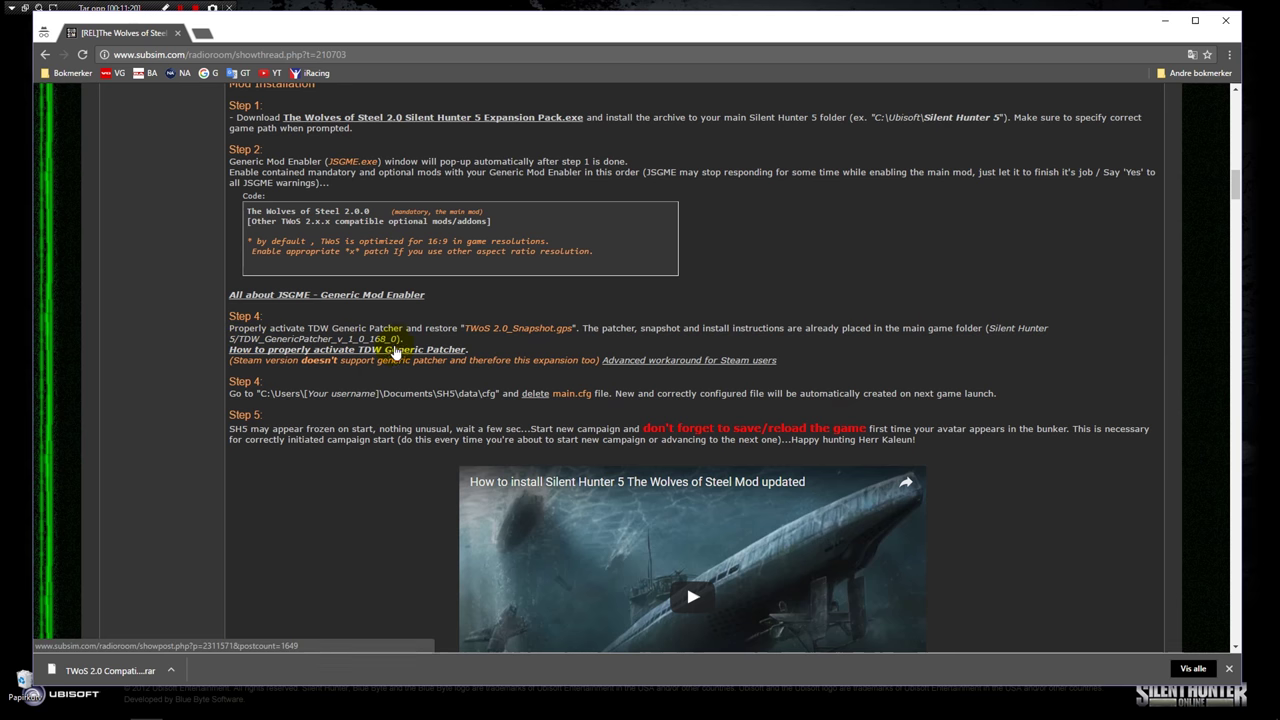
click(395, 351)
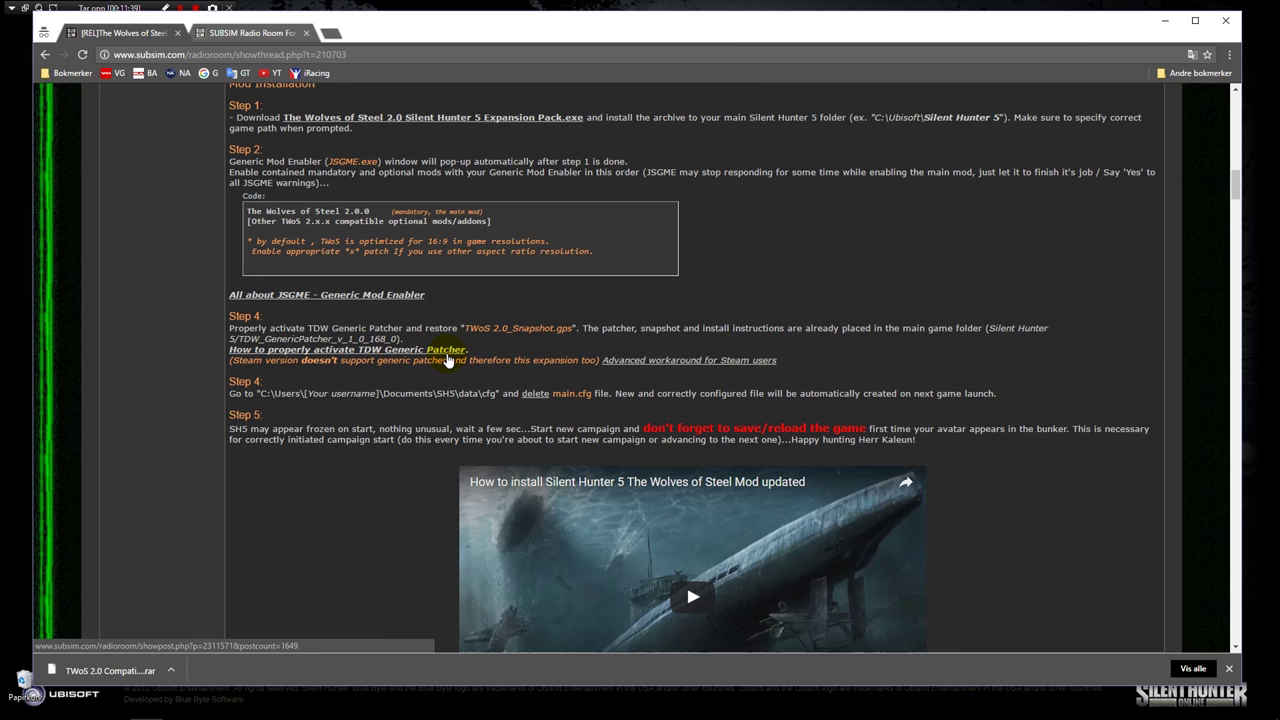
click(255, 33)
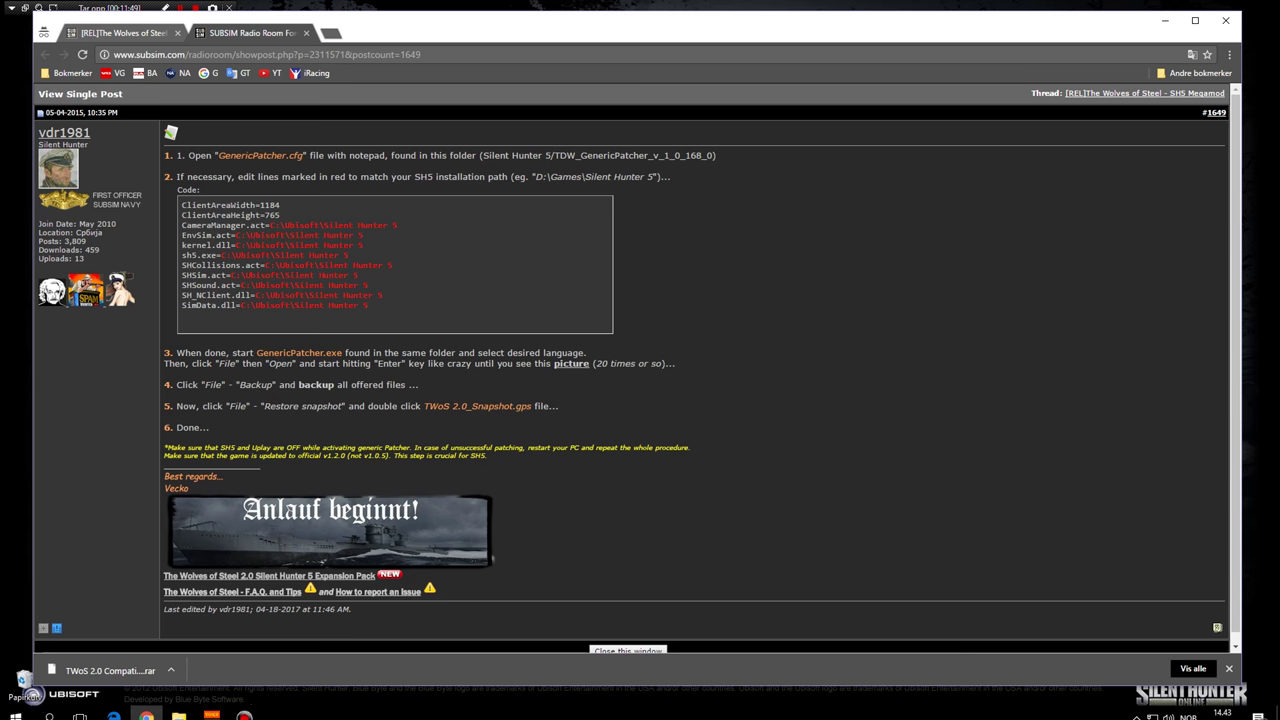
Step: Open the GenericPatcher.cfg file from the TDW_GenericPatcher_v_1_0_168_0 folder inside the Silent Hunter 5 installation folder
click(147, 708)
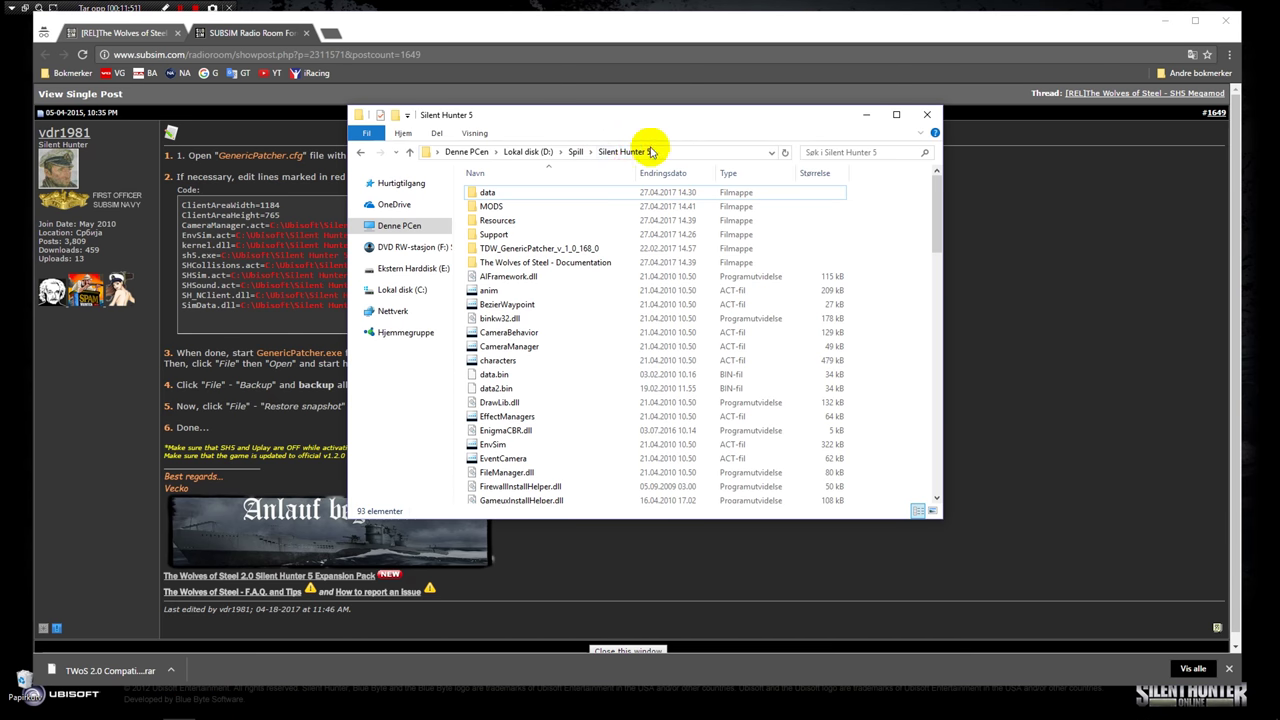
click(527, 211)
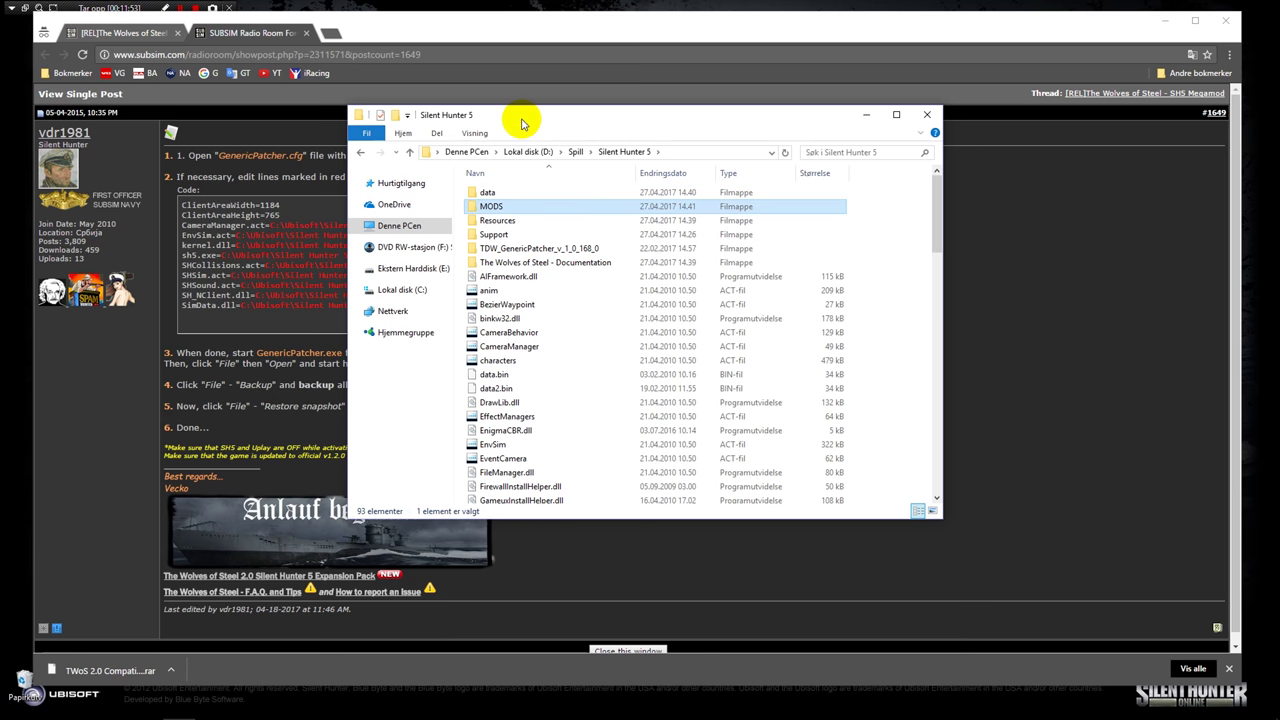
drag(523, 120, 630, 220)
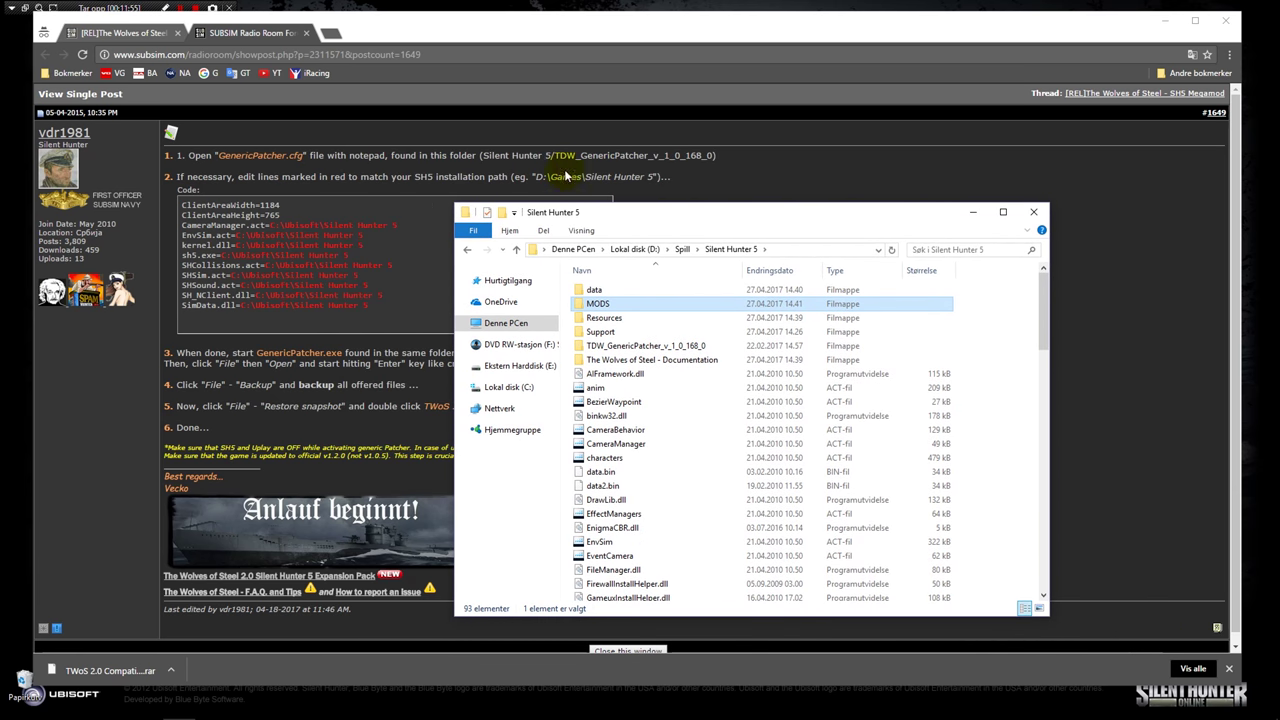
double_click(690, 345)
click(632, 350)
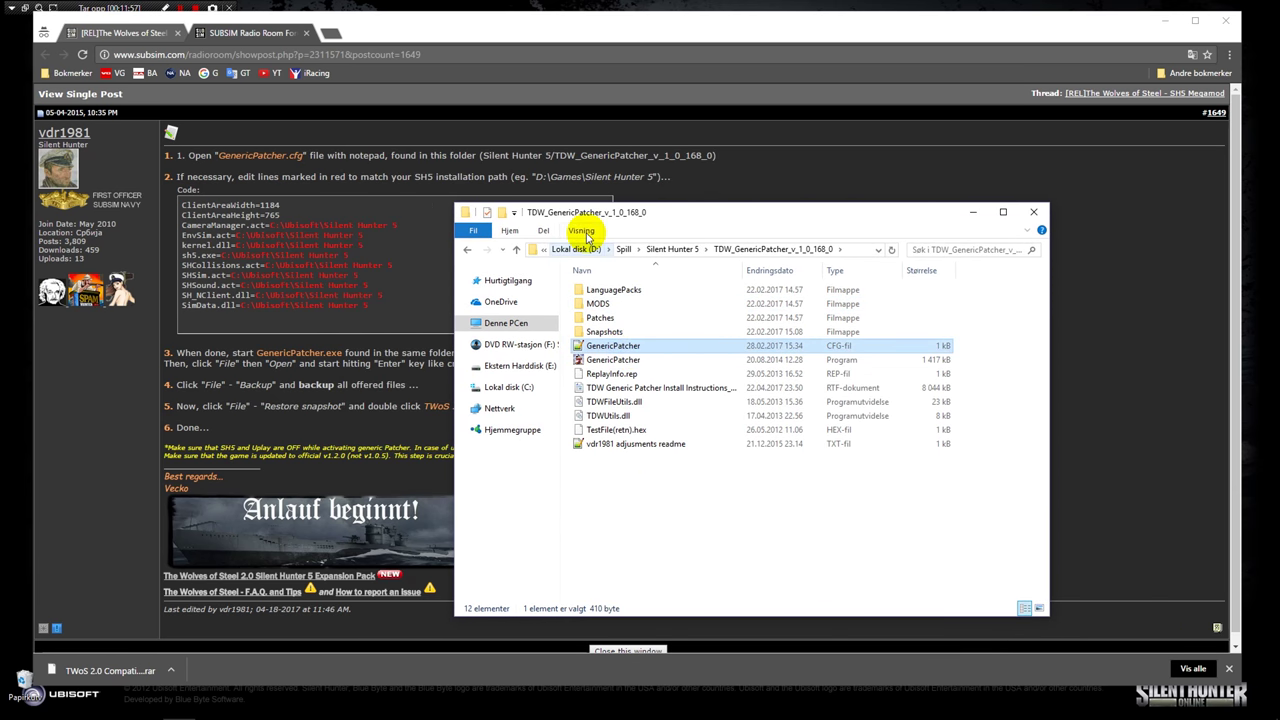
double_click(641, 352)
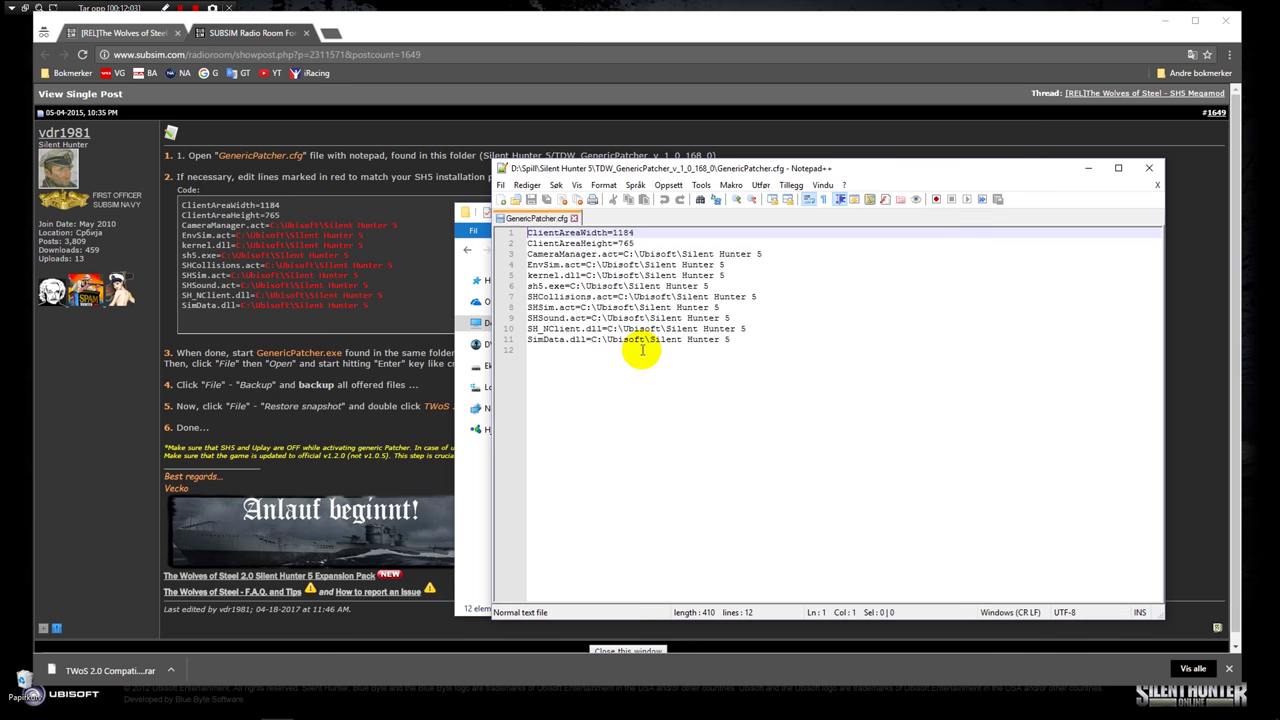
Step: Replace every game file path in GenericPatcher.cfg with D:\Spill\Silent Hunter 5, then save and close the file
drag(898, 171, 820, 145)
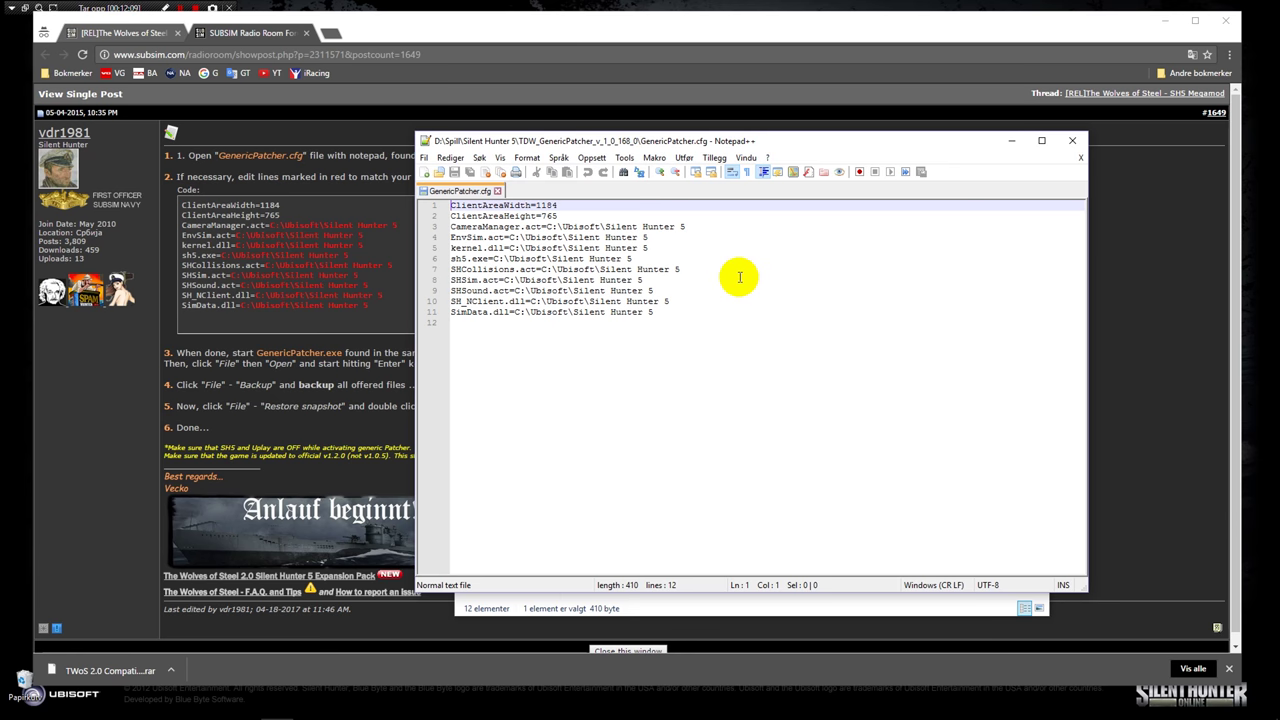
drag(822, 148, 841, 137)
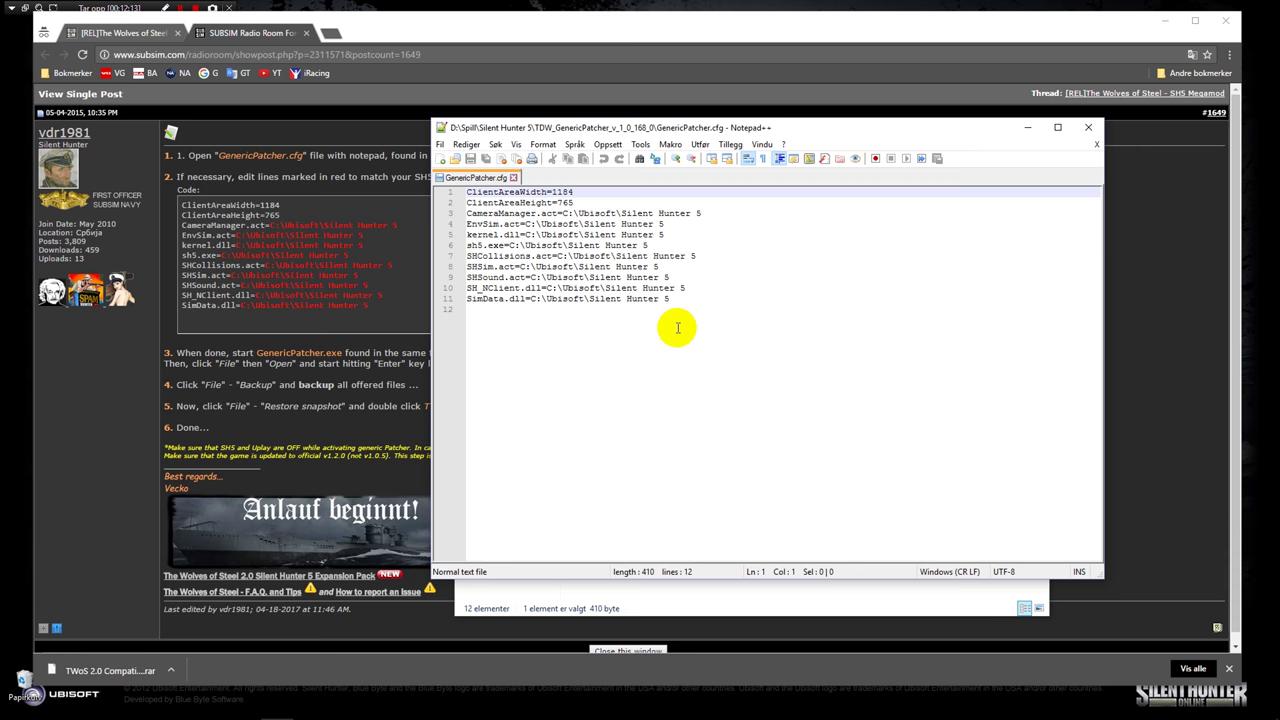
drag(856, 135, 898, 134)
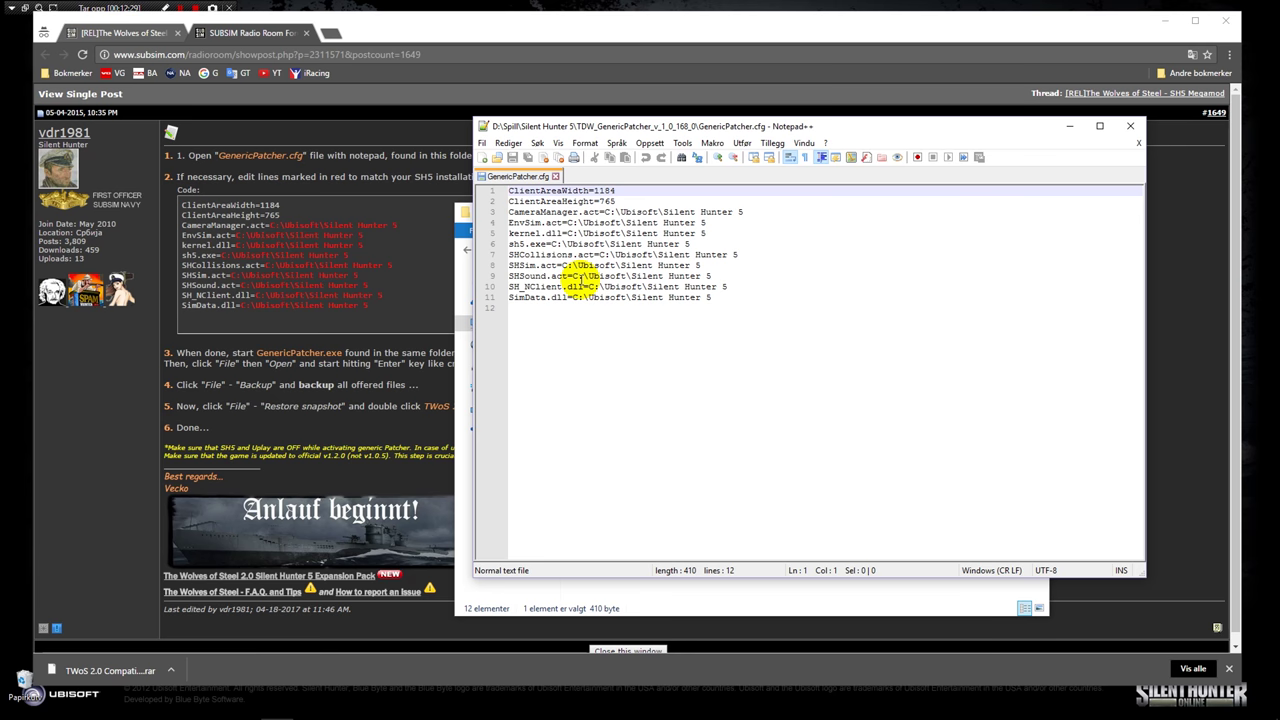
key(ctrl+a)
text(ClientAreaWidth=1184 ClientAreaHeight=765 CameraManager.act=D:\Spill\Silent Hunter 5 EnvSim.act=D:\Spill\Silent Hunter 5 kernel.dll=D:\Spill\Silent Hunter 5 sh5.exe=D:\Spill\Silent Hunter 5 SHCollisions.act=D:\Spill\Silent Hunter 5 SHSim.act=D:\Spill\Silent Hunter 5 SHSound.act=D:\Spill\Silent Hunter 5 SH_NClient.dll=D:\Spill\Silent Hunter 5 SimData.dll=D:\Spill\Silent Hunter 5)
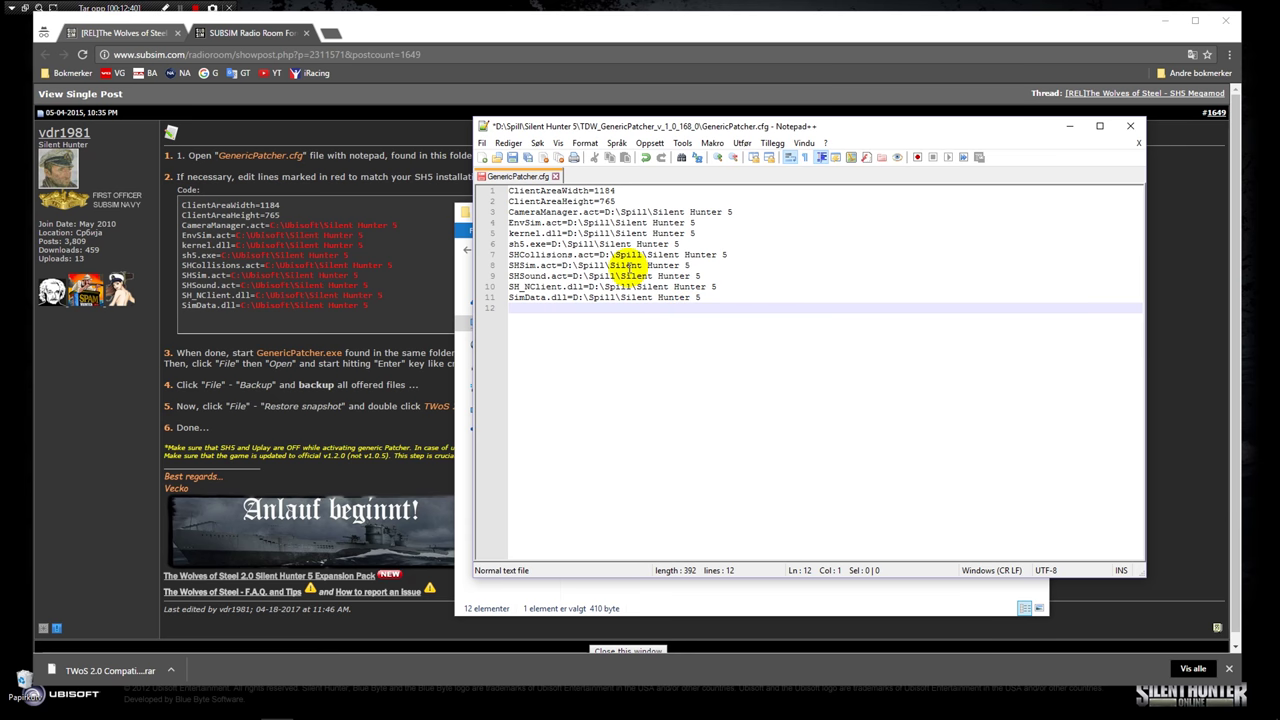
click(483, 147)
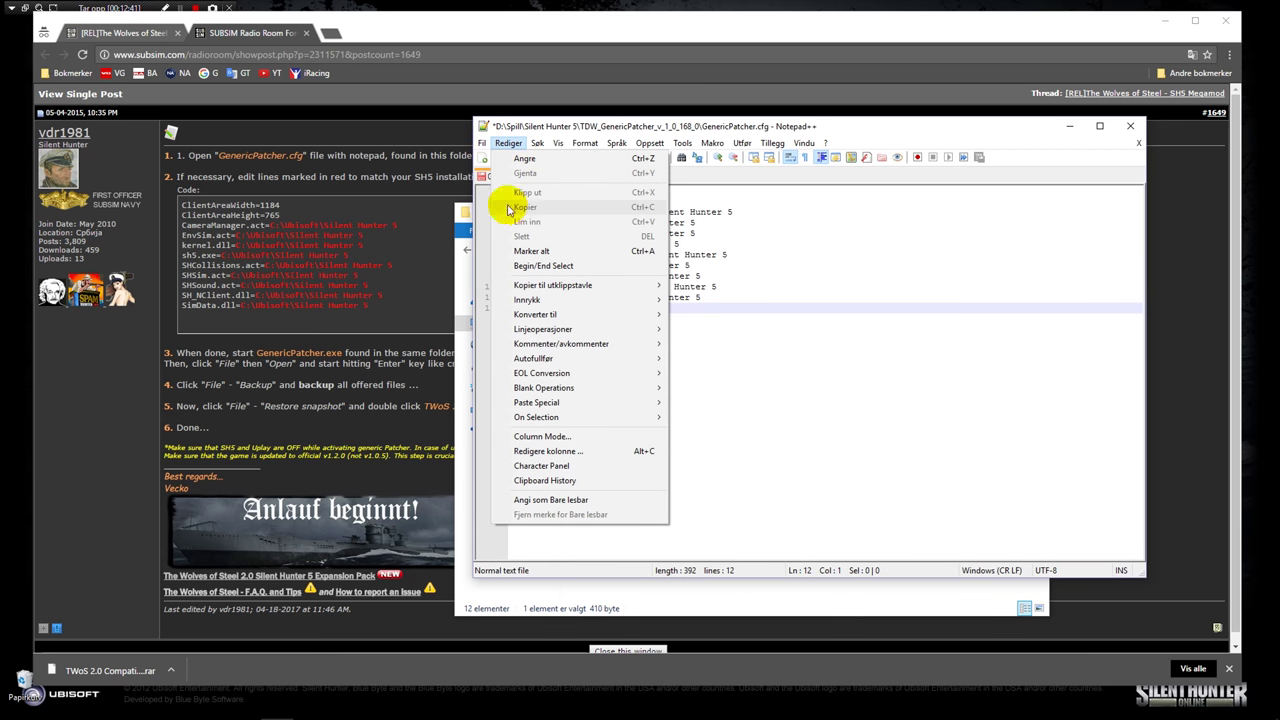
click(505, 232)
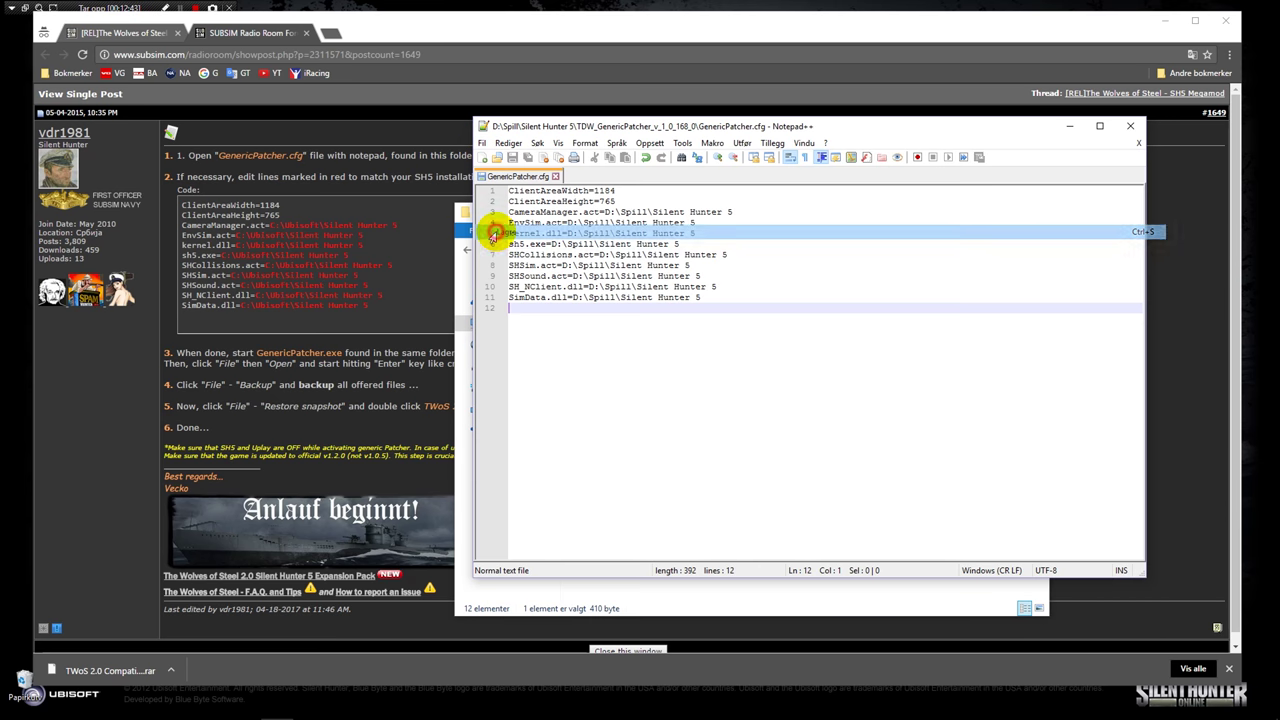
click(1130, 126)
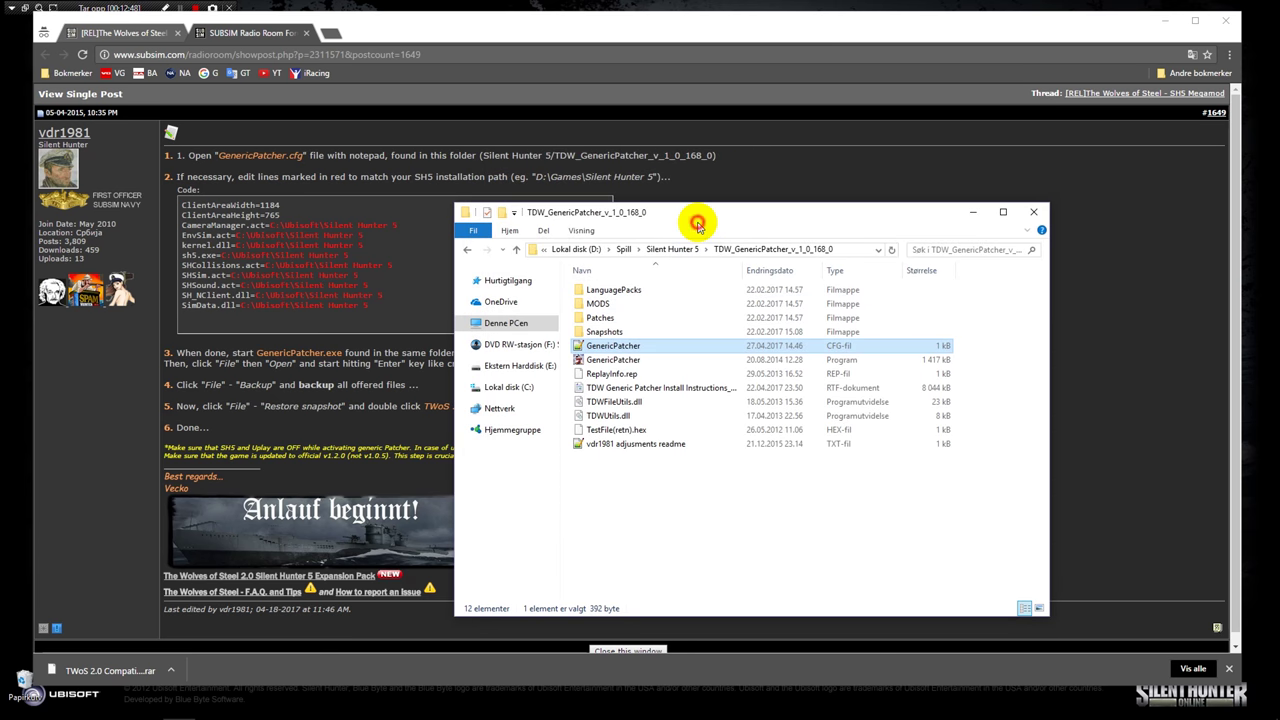
Step: Launch the GenericPatcher program from the same folder and select English as its language
drag(698, 215, 765, 174)
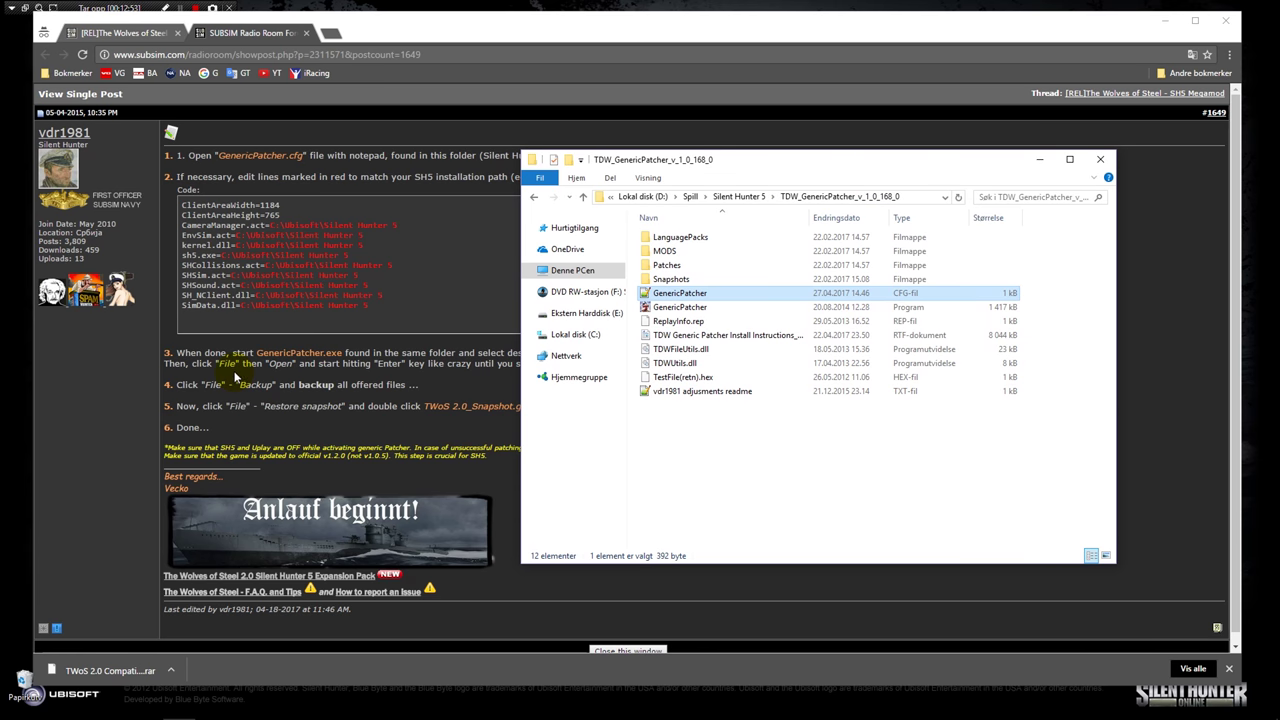
click(684, 309)
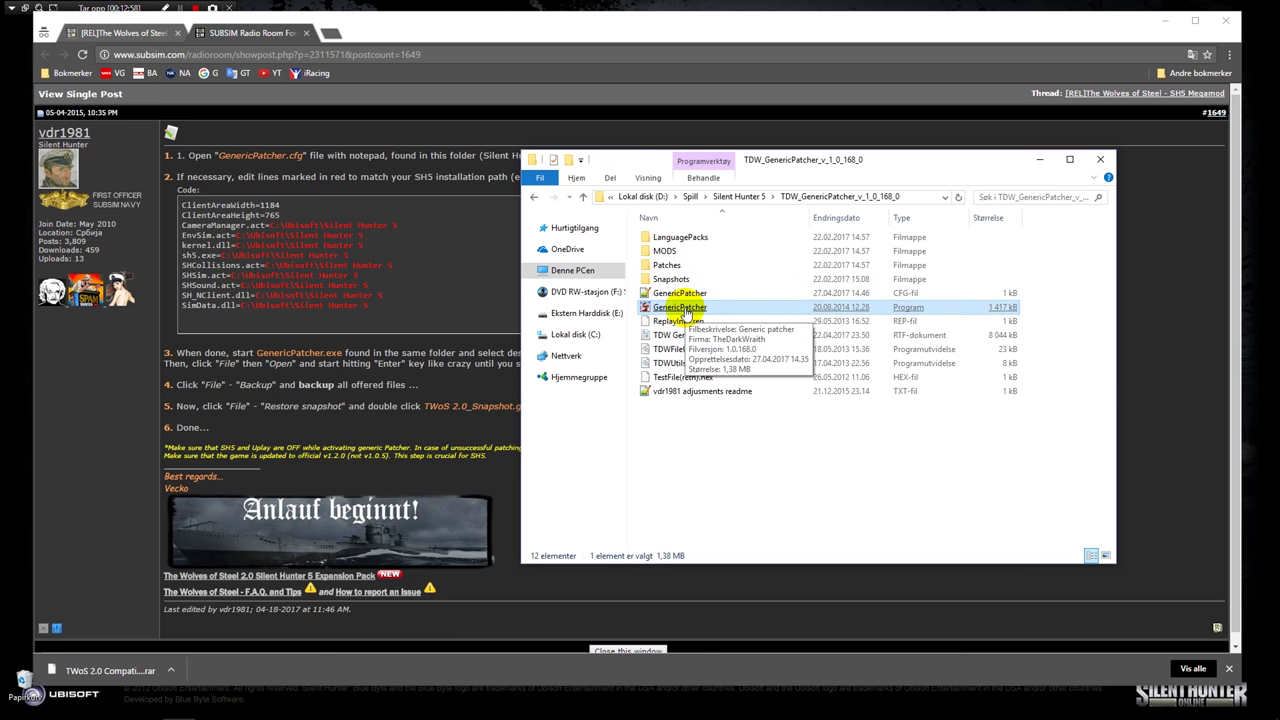
double_click(684, 309)
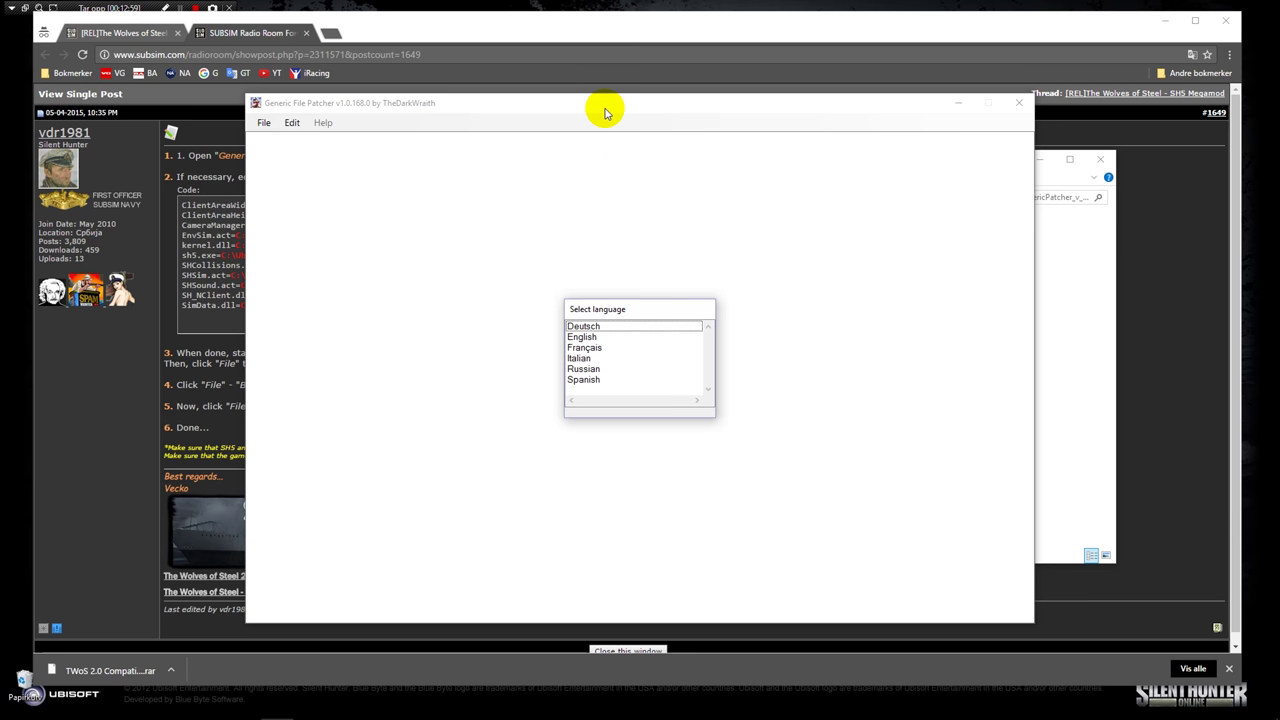
click(583, 339)
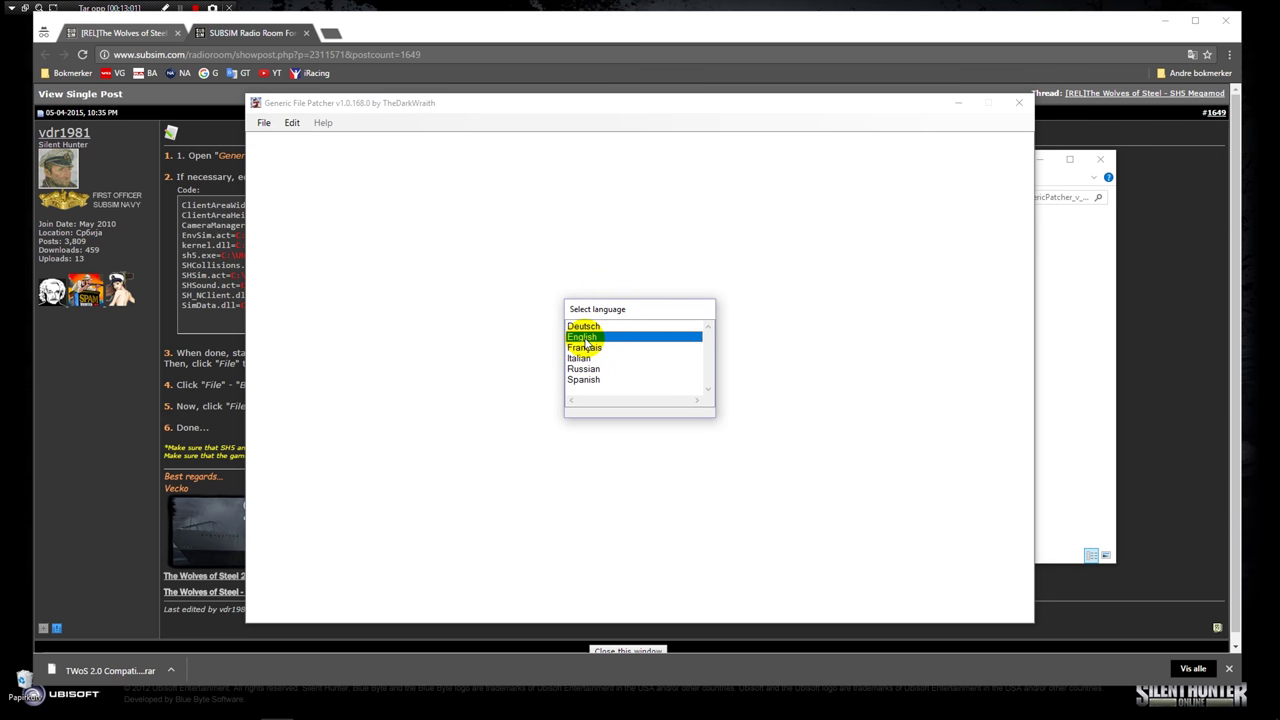
double_click(584, 339)
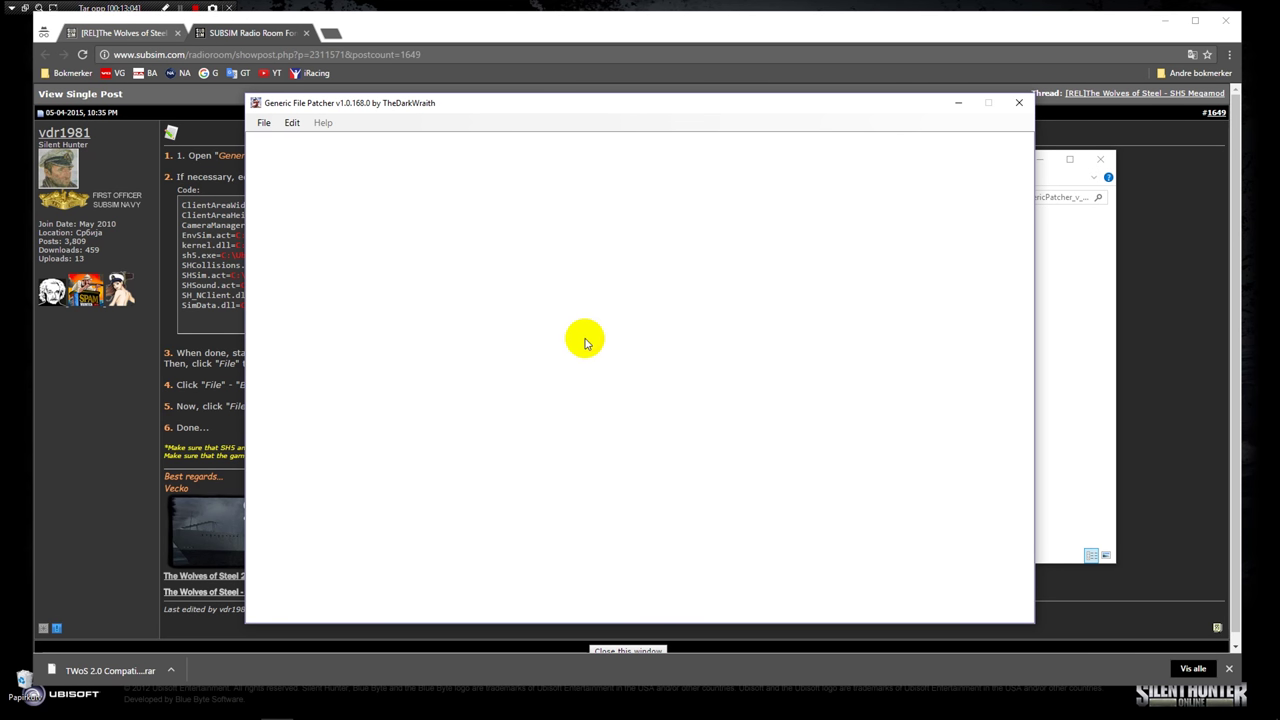
drag(535, 108, 638, 108)
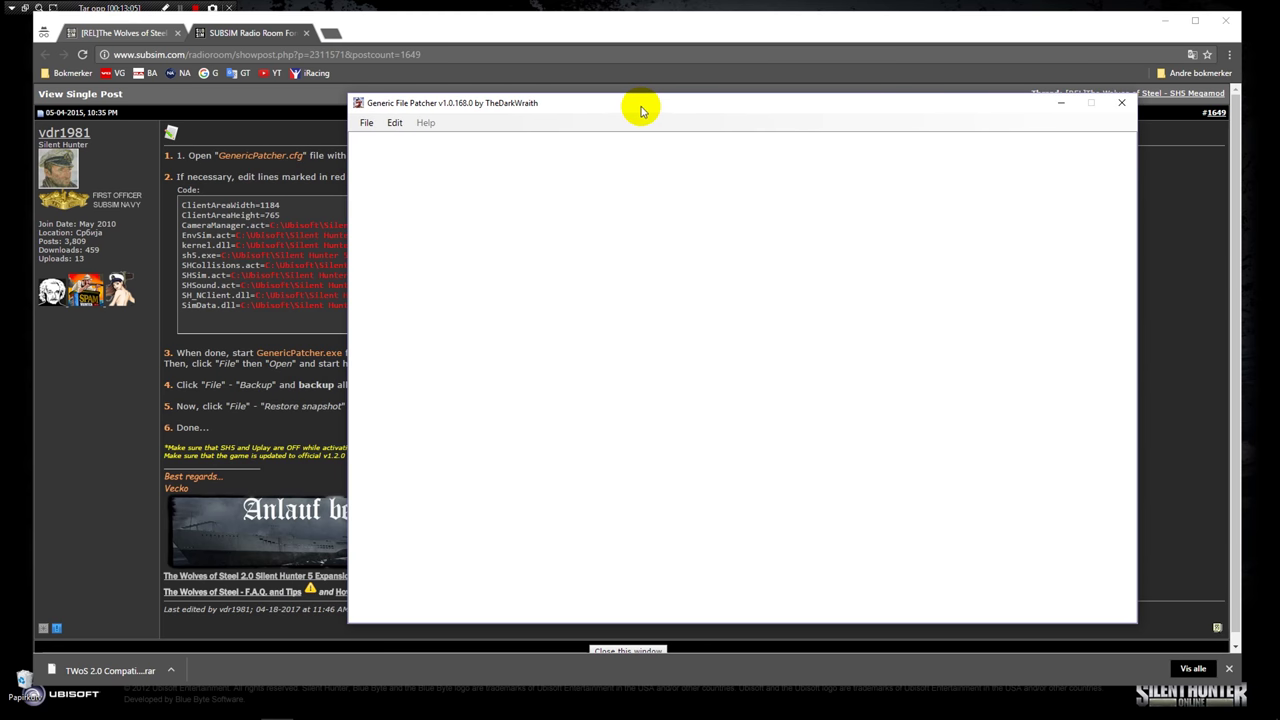
Step: Following the forum instructions, open the patch files in Generic File Patcher and accept every path, new-section and patching confirmation
click(82, 445)
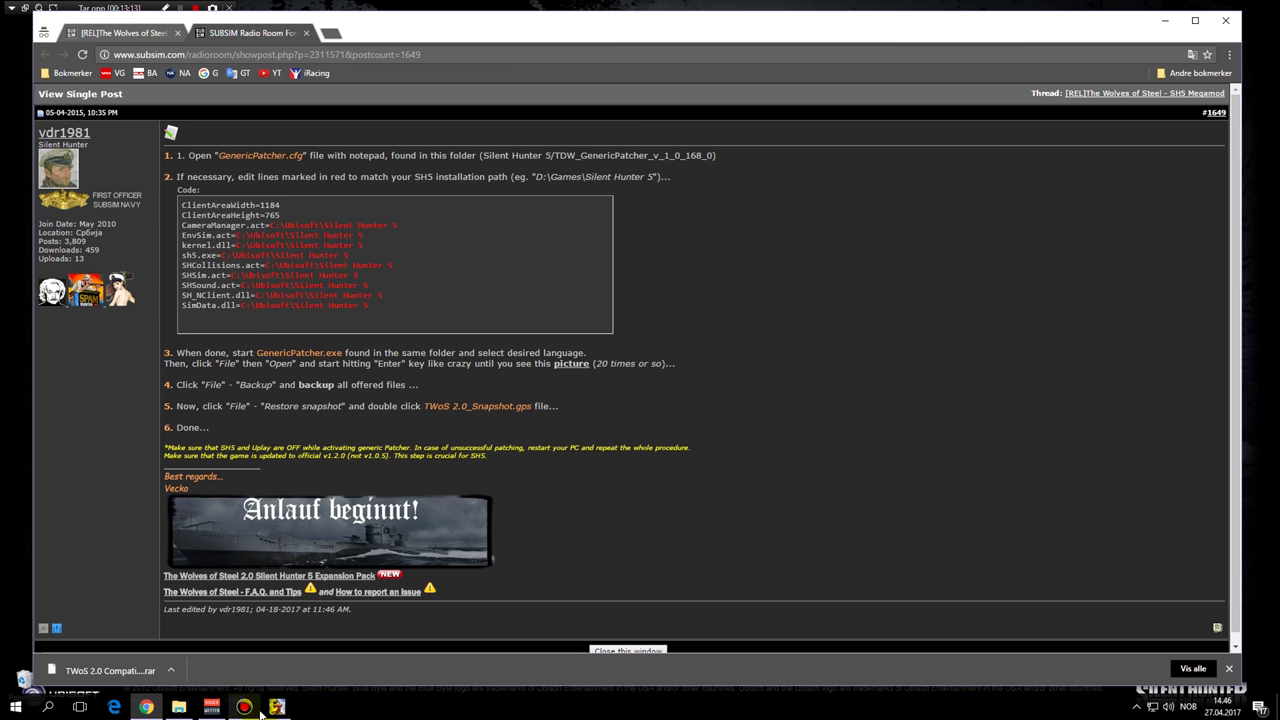
click(277, 707)
click(366, 123)
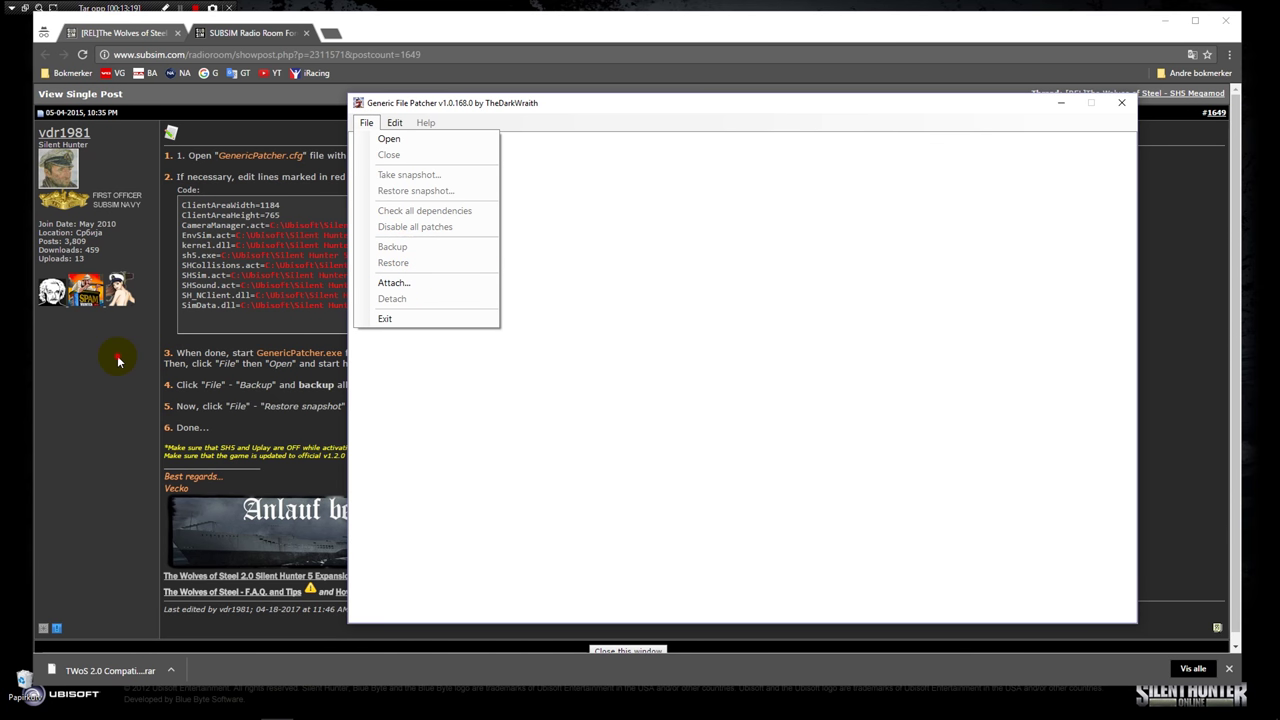
click(175, 362)
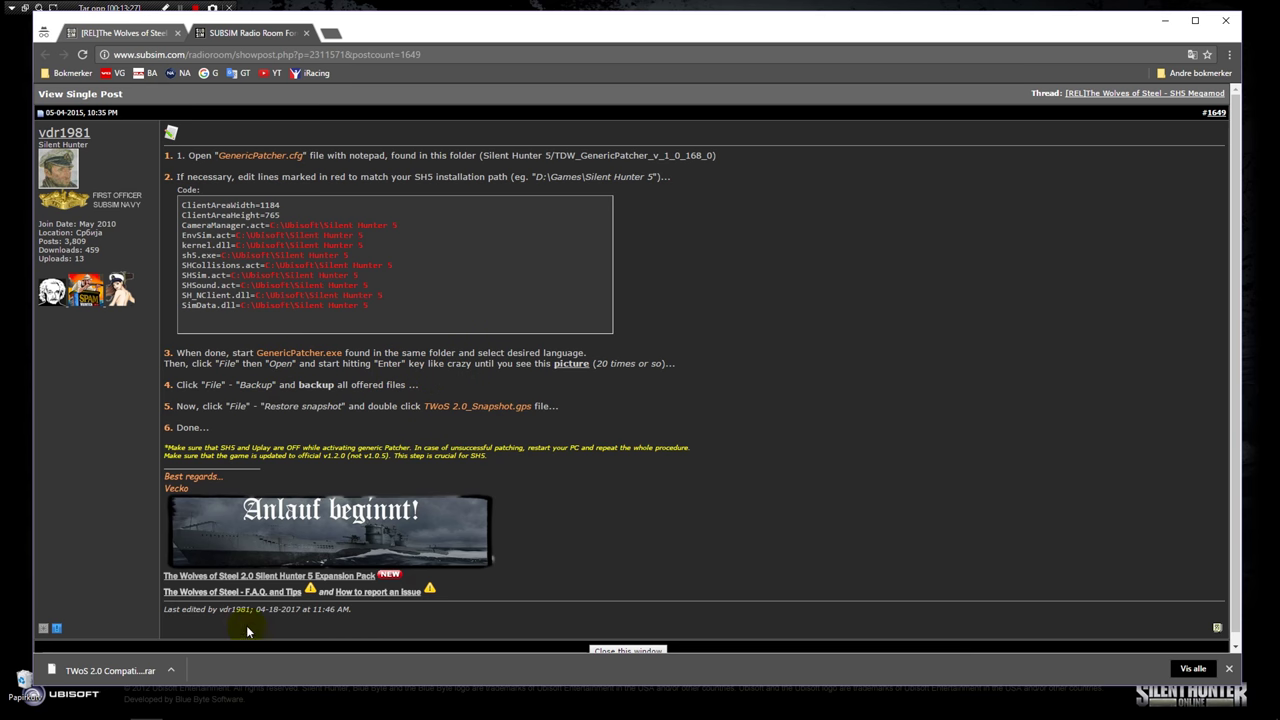
click(275, 710)
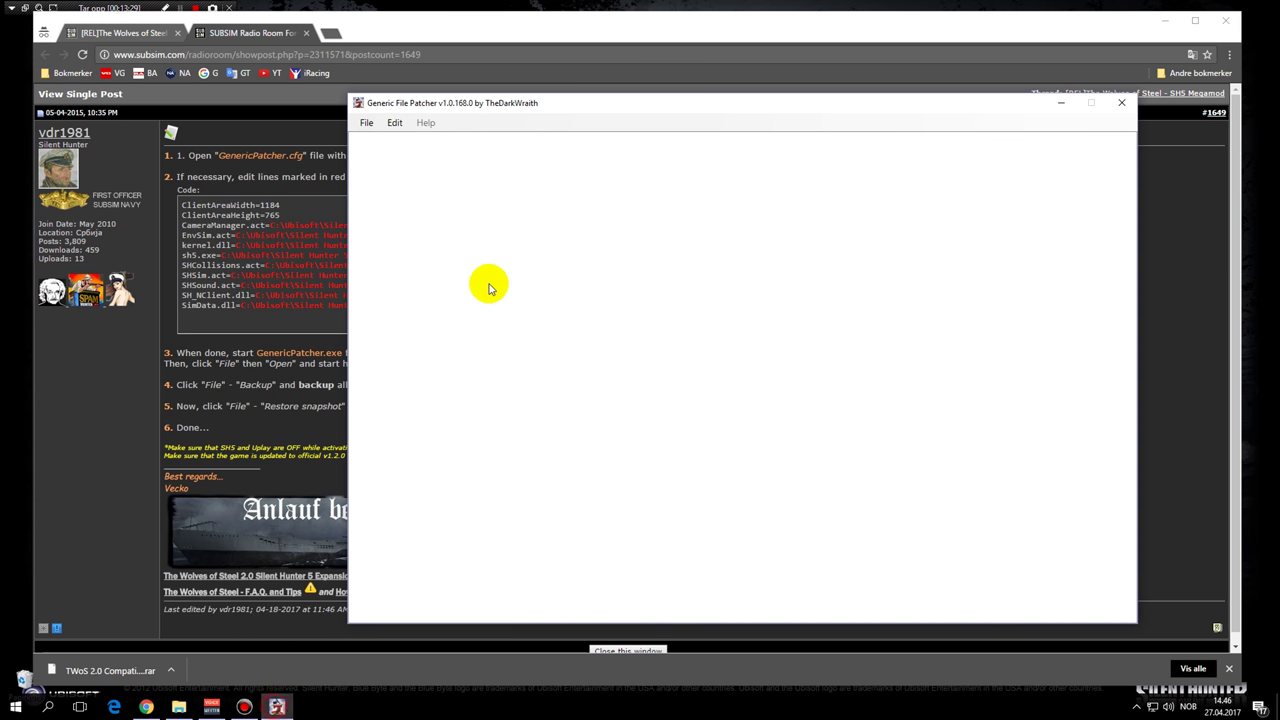
click(369, 124)
click(386, 137)
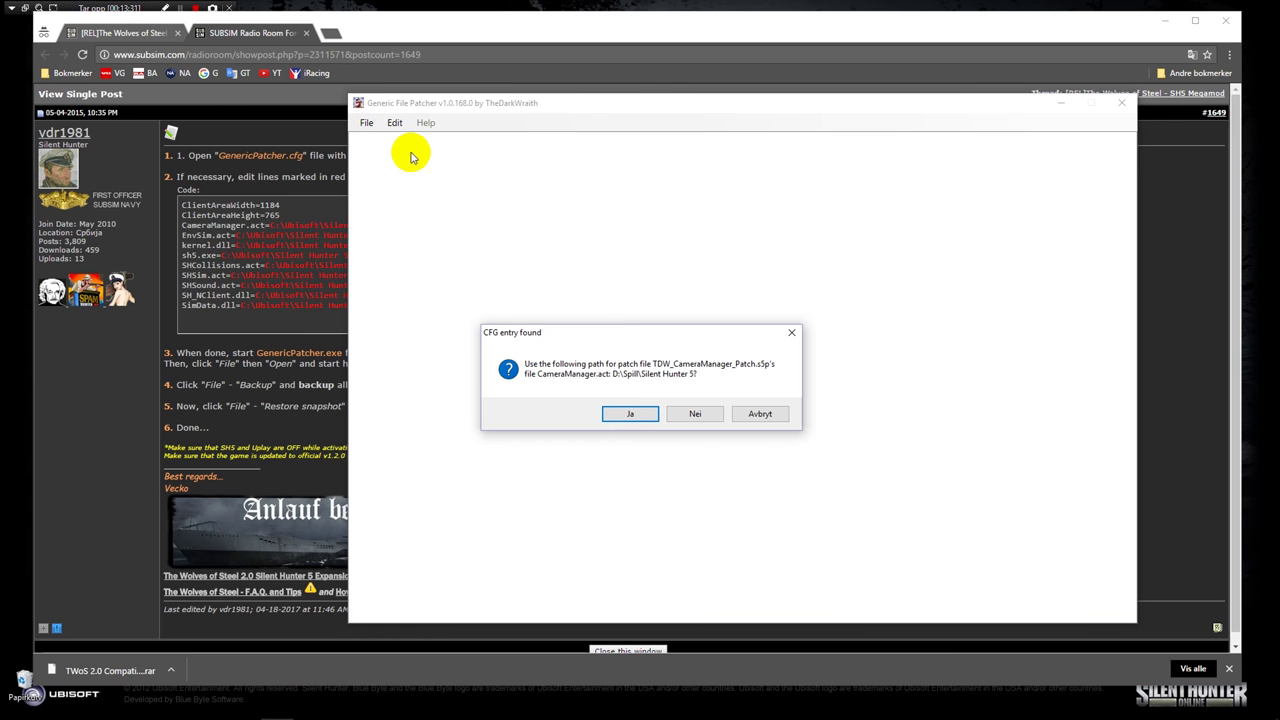
key(Return)
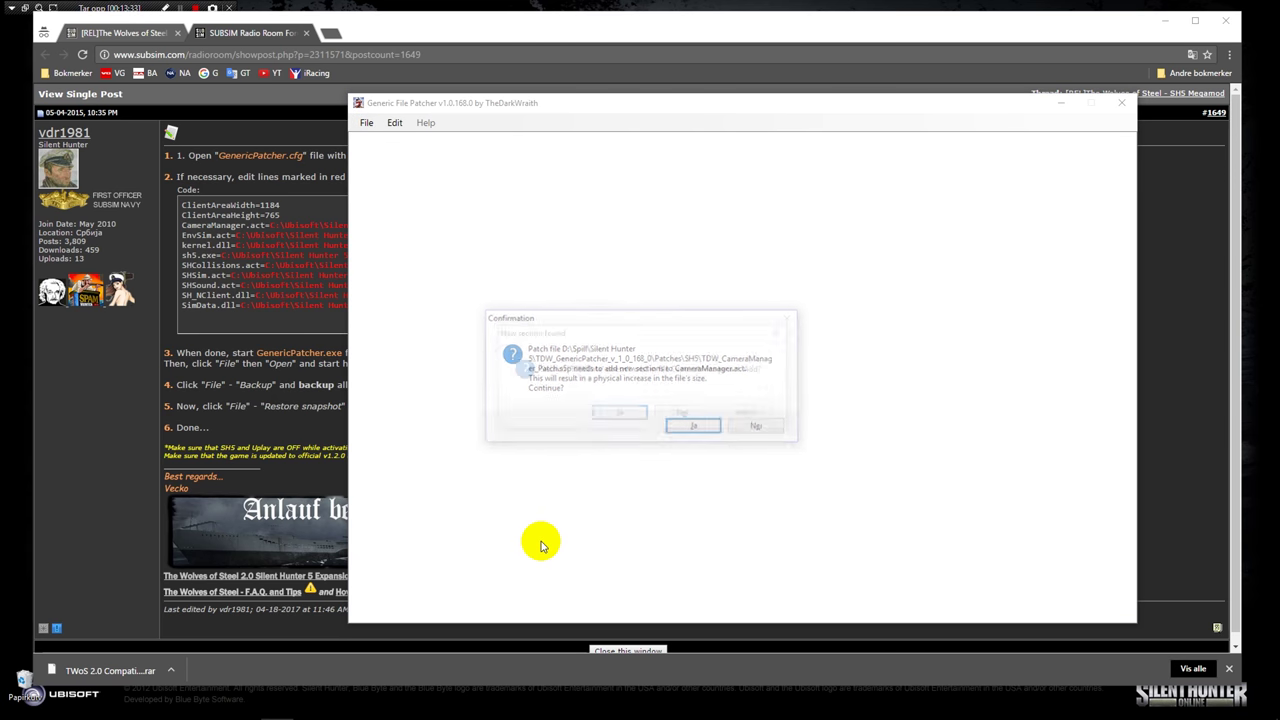
key(Return)
key(Return)
key(Return)
key(Return)
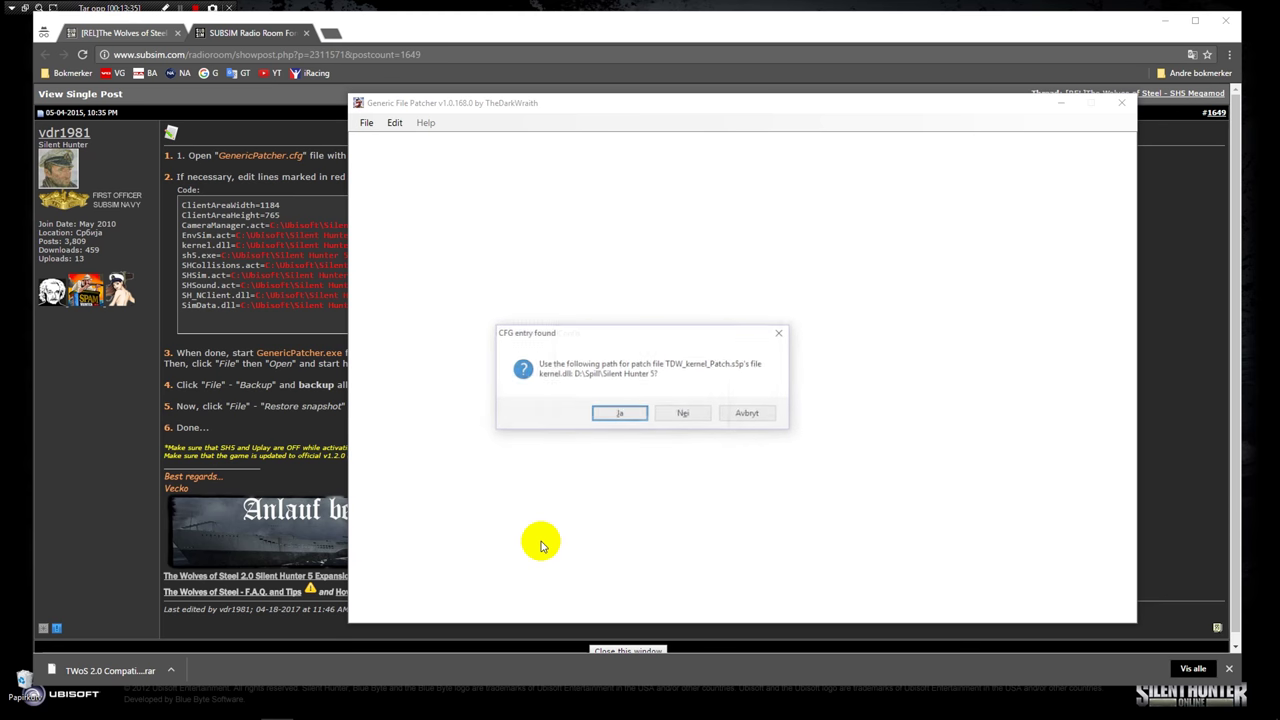
key(Return)
key(Return)
key(Return)
key(Return)
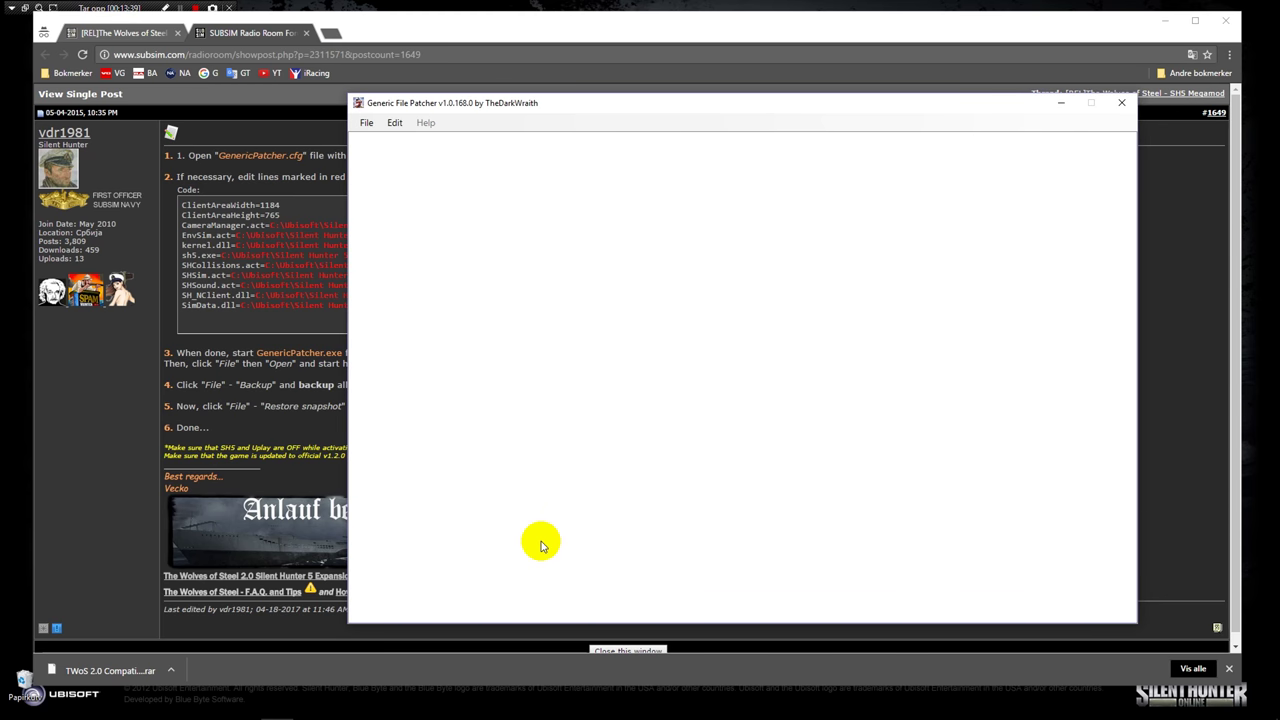
key(Return)
key(Return)
key(Return)
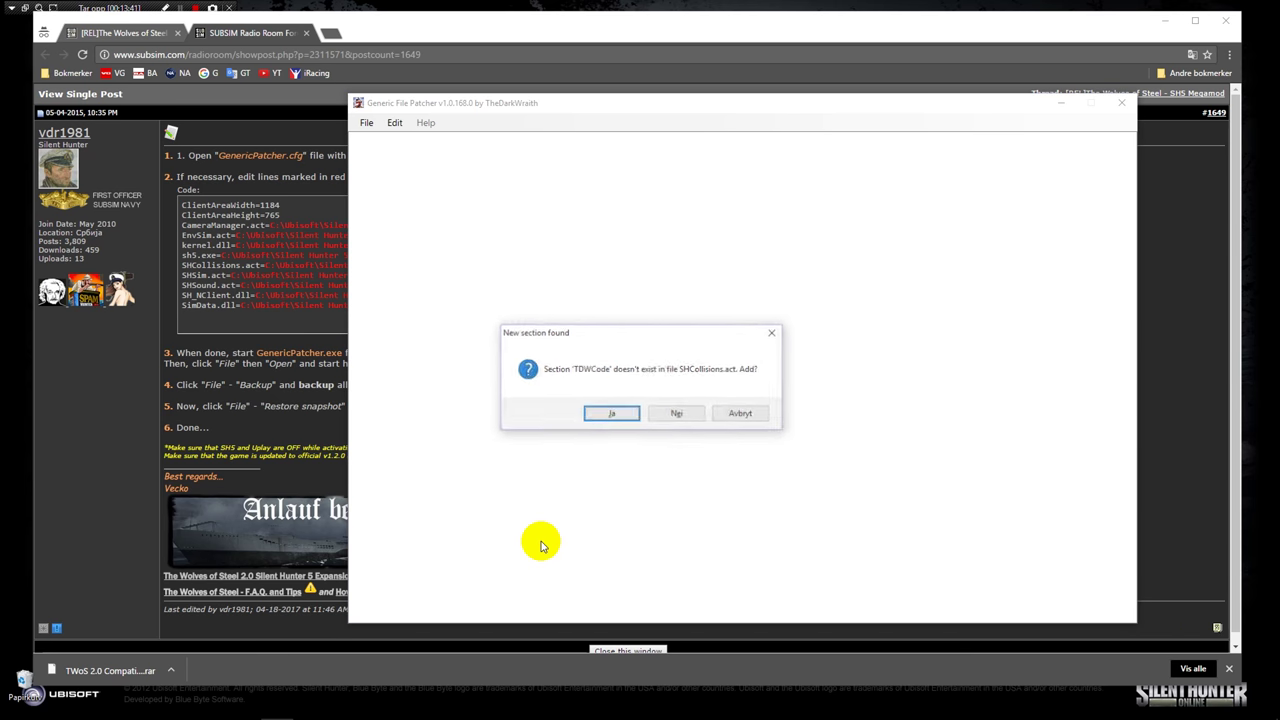
key(Return)
key(Return)
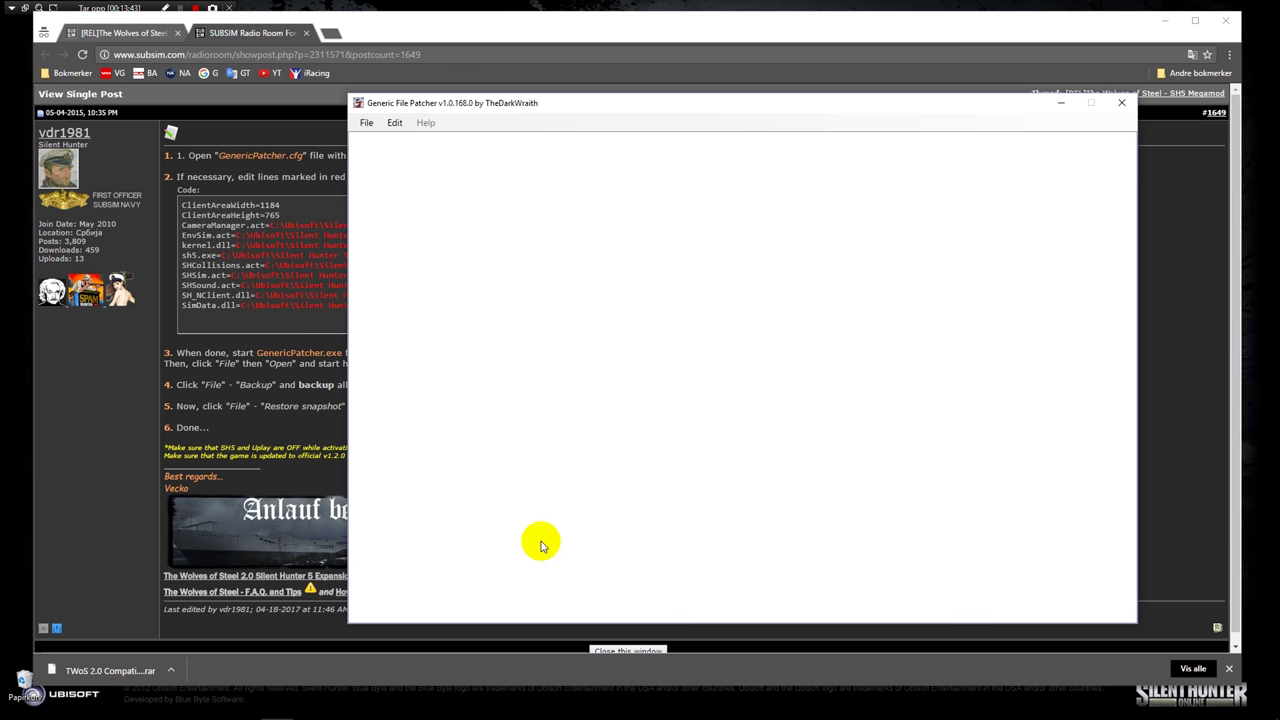
key(Return)
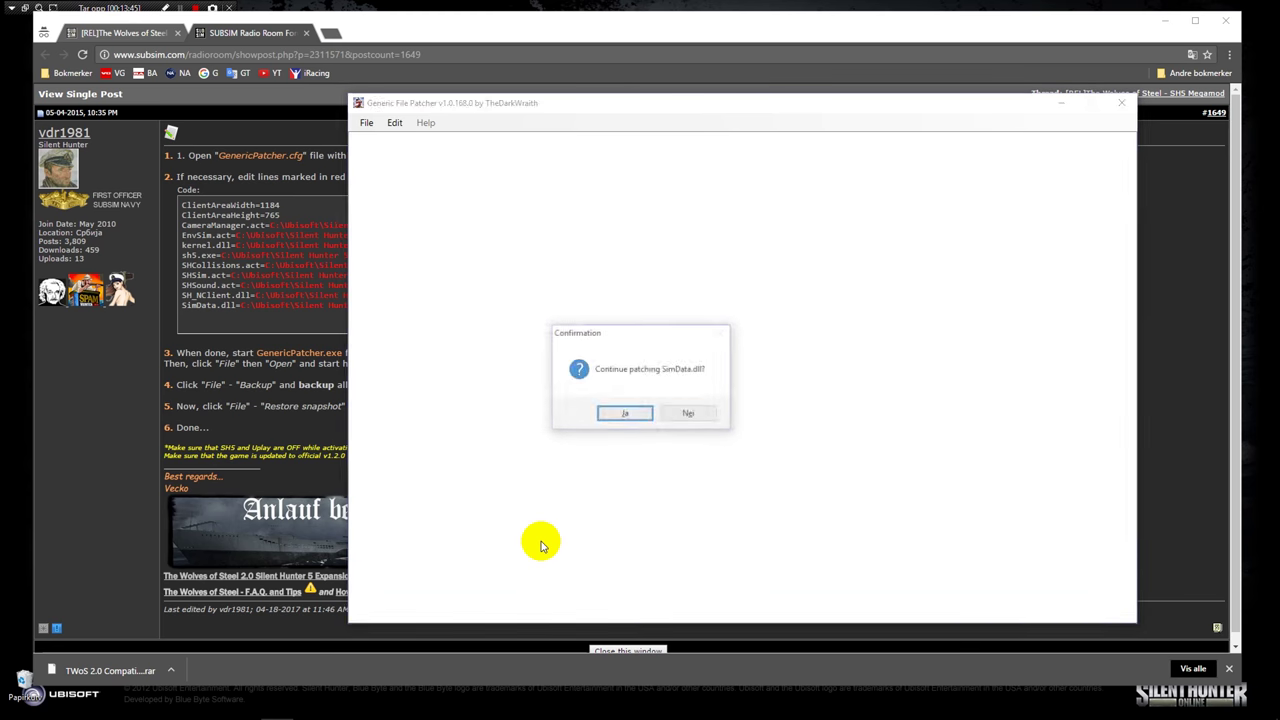
key(Return)
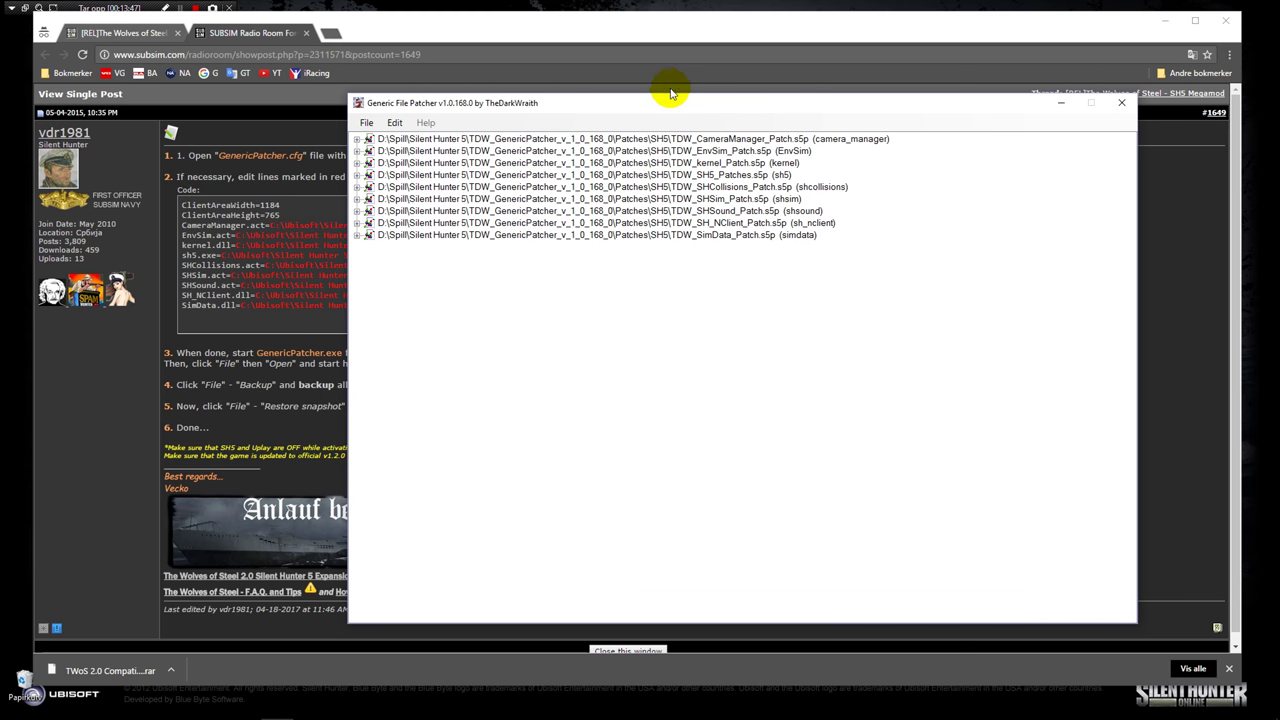
Step: Back up all offered game files in Generic File Patcher, accepting every backup confirmation
drag(668, 102, 720, 90)
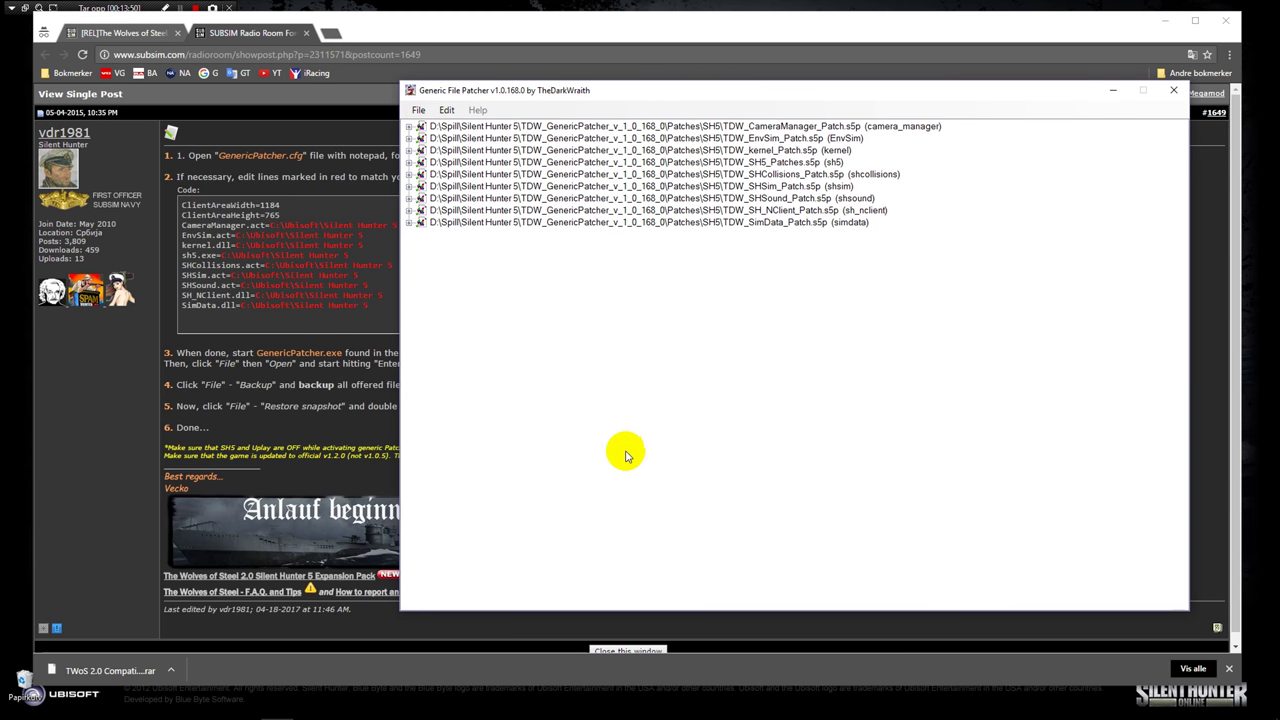
click(128, 411)
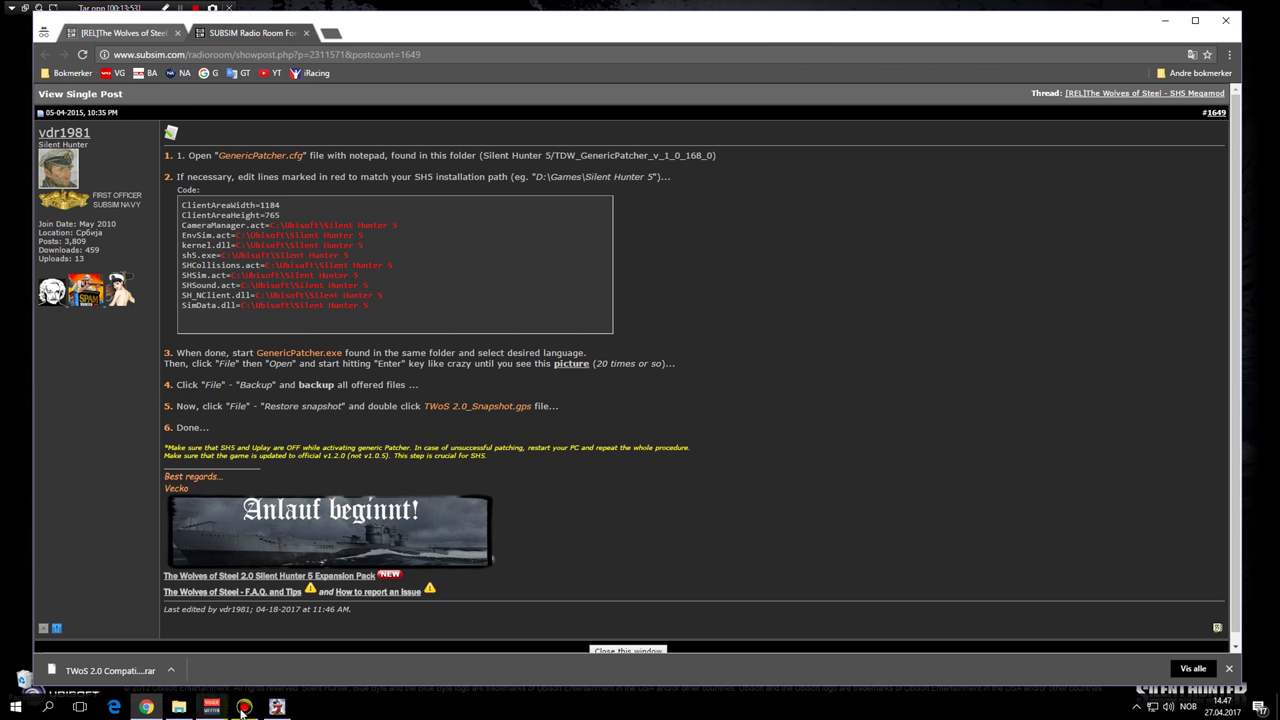
click(277, 716)
click(420, 110)
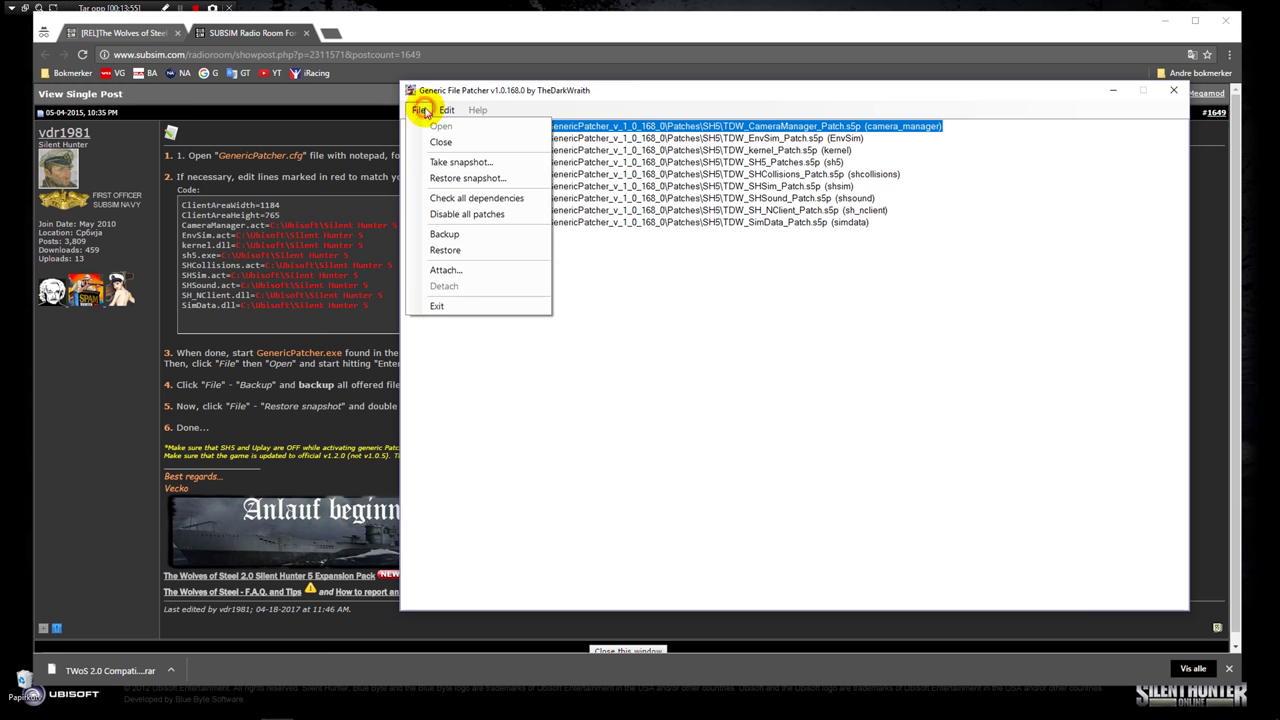
click(449, 236)
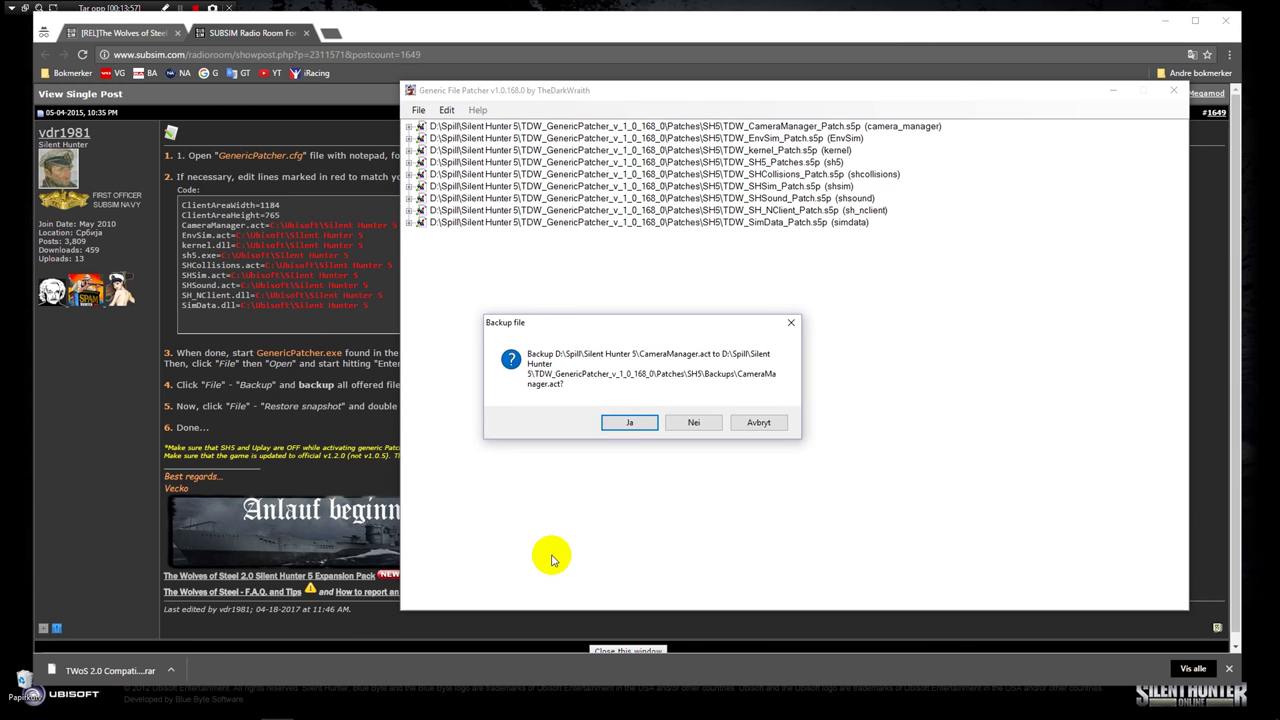
key(Return)
key(Return)
key(Return)
key(Return)
key(Return)
key(Return)
key(Return)
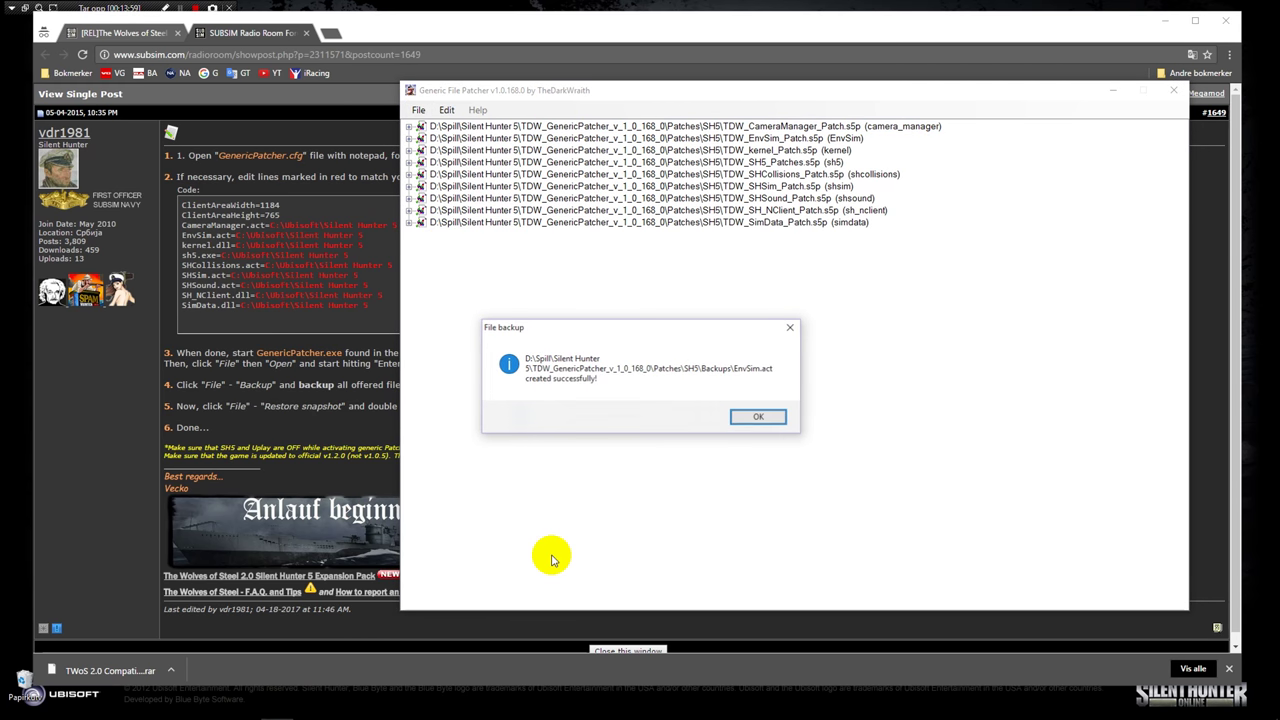
key(Return)
key(Return)
key(Return)
key(Return)
key(Return)
key(Return)
key(Return)
key(Return)
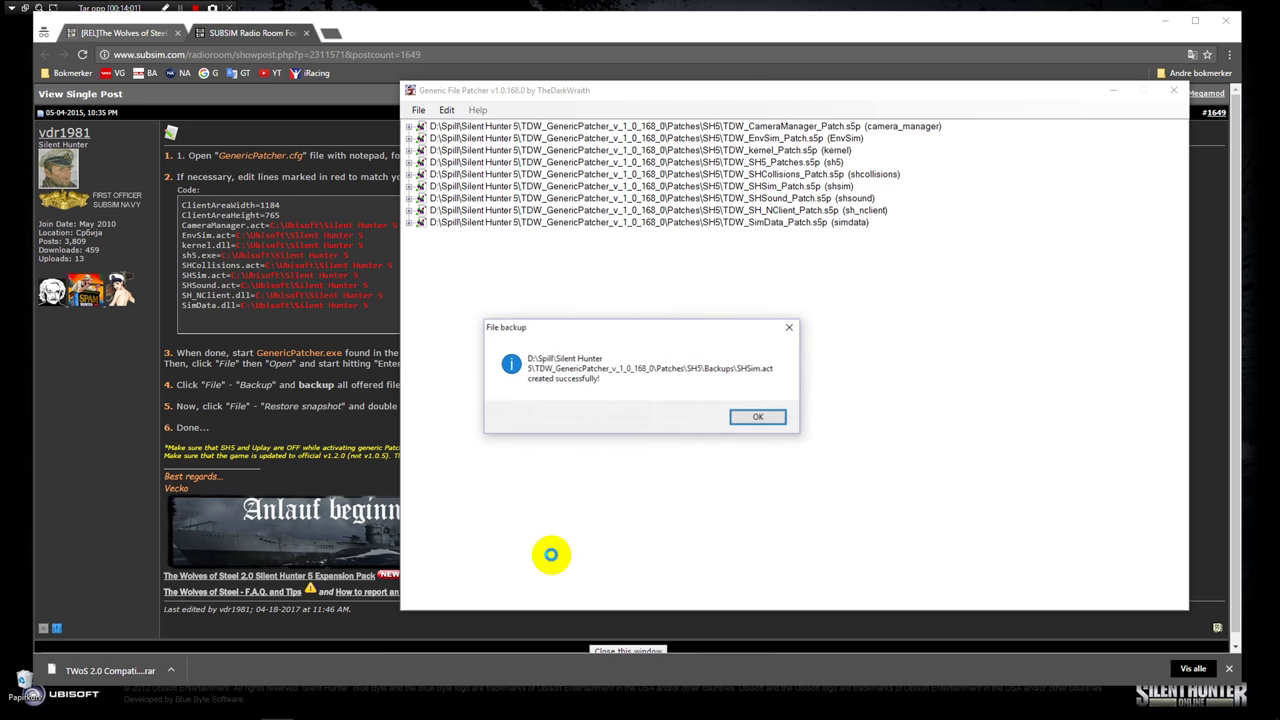
key(Return)
key(Return)
key(Return)
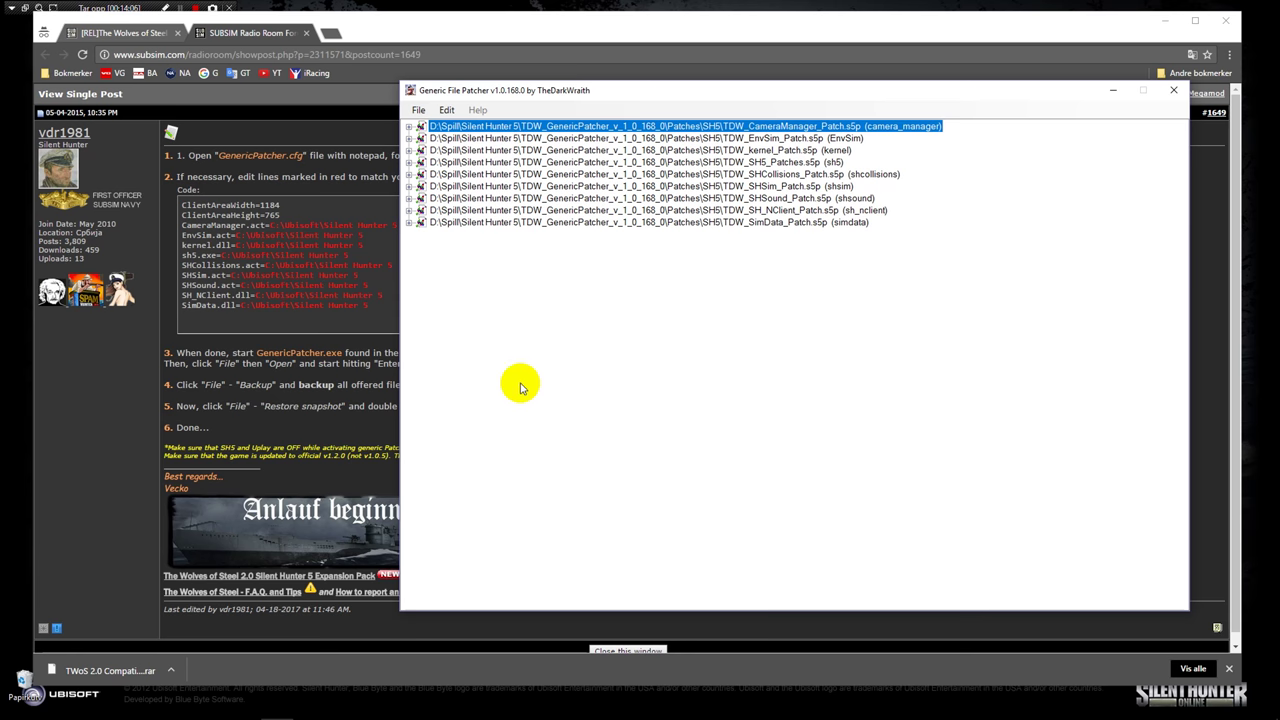
Step: Restore the TWoS 2.0_Snapshot.gps snapshot in Generic File Patcher as the forum instructions describe, then close the patcher
drag(654, 94, 641, 68)
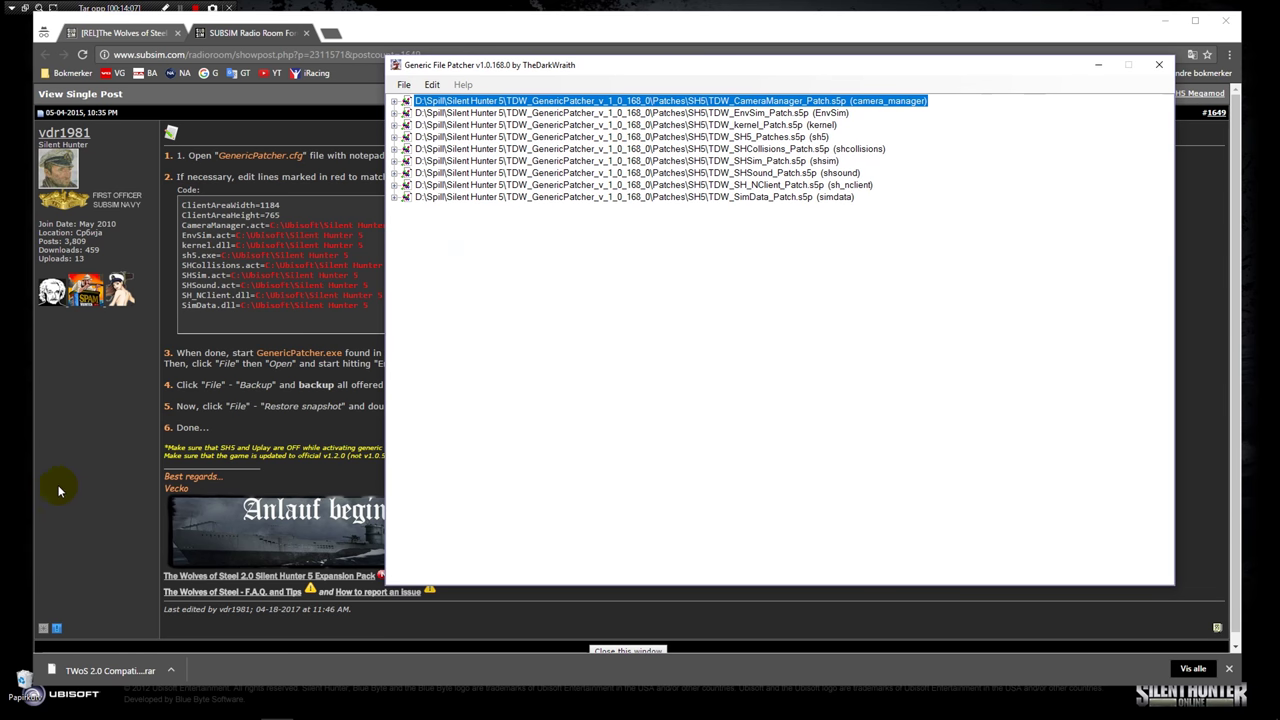
click(91, 476)
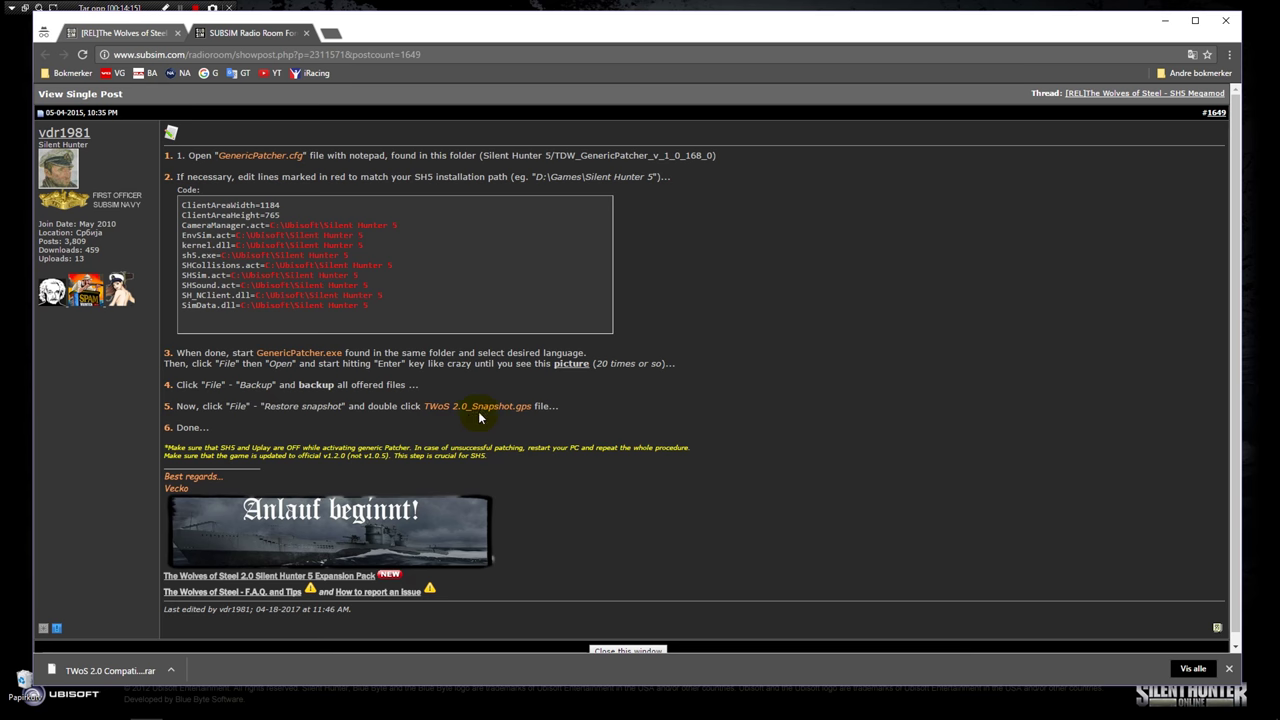
click(216, 706)
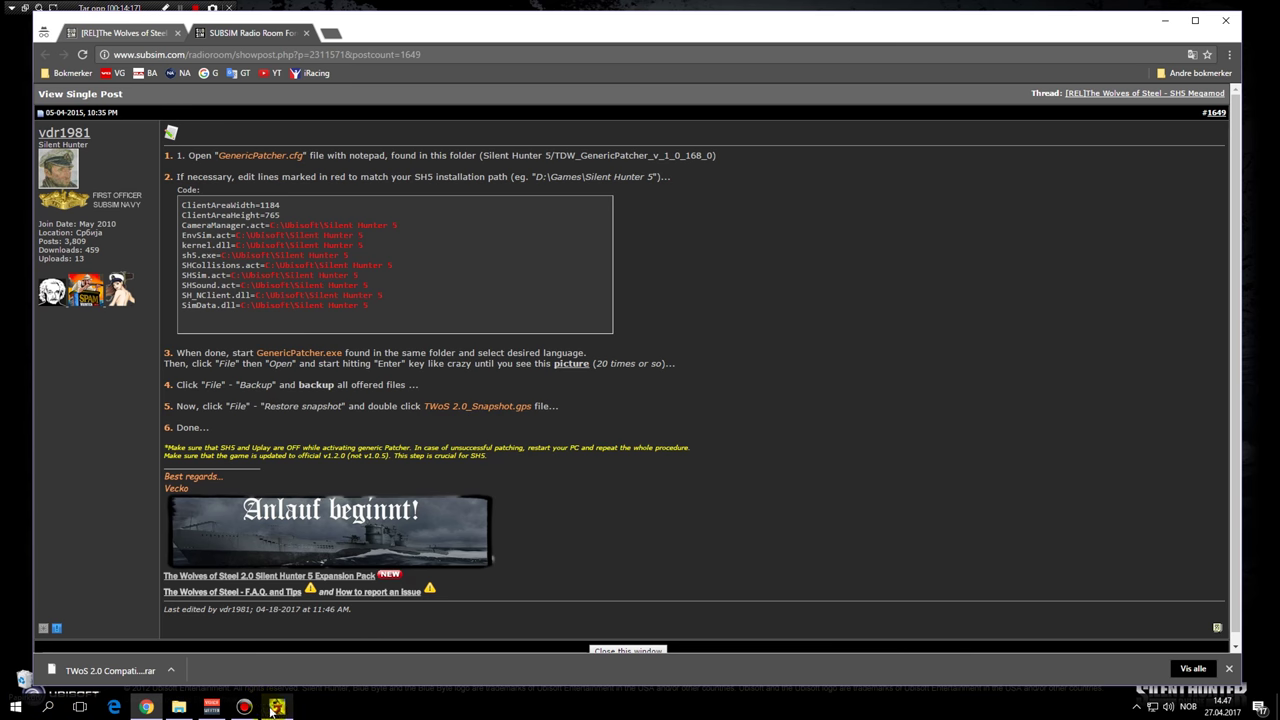
click(405, 85)
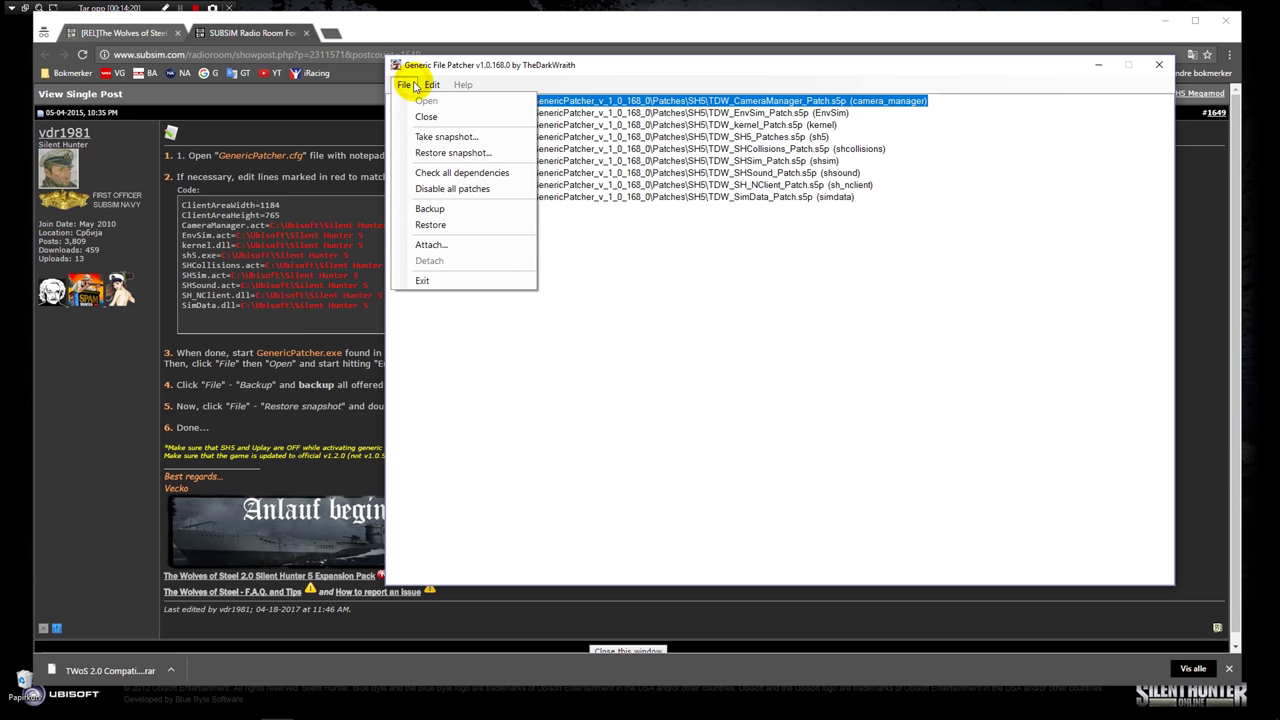
click(441, 155)
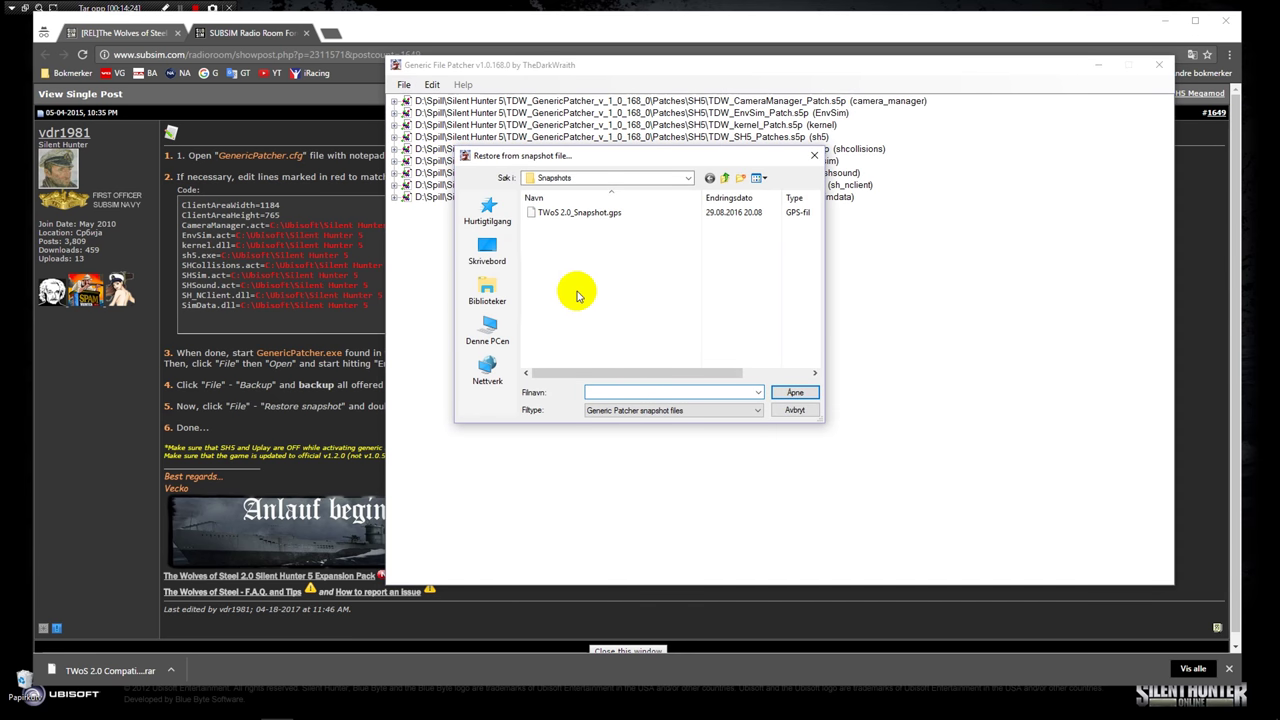
double_click(580, 220)
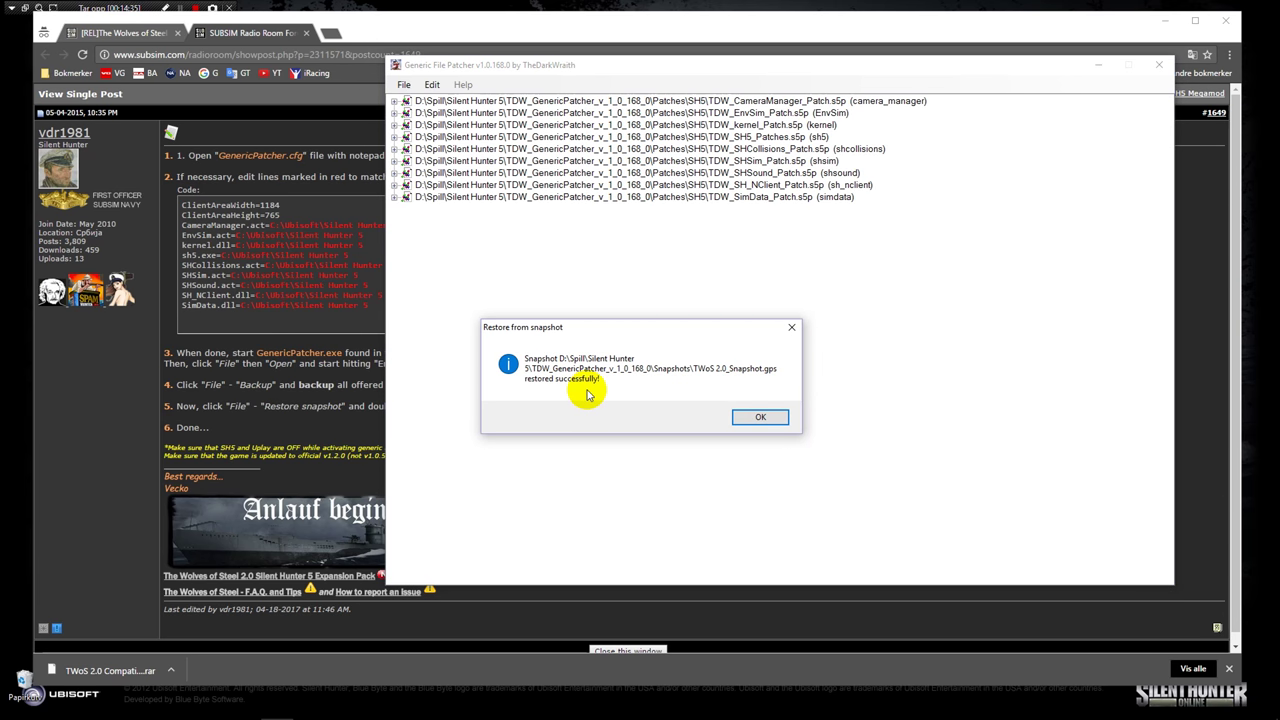
click(757, 419)
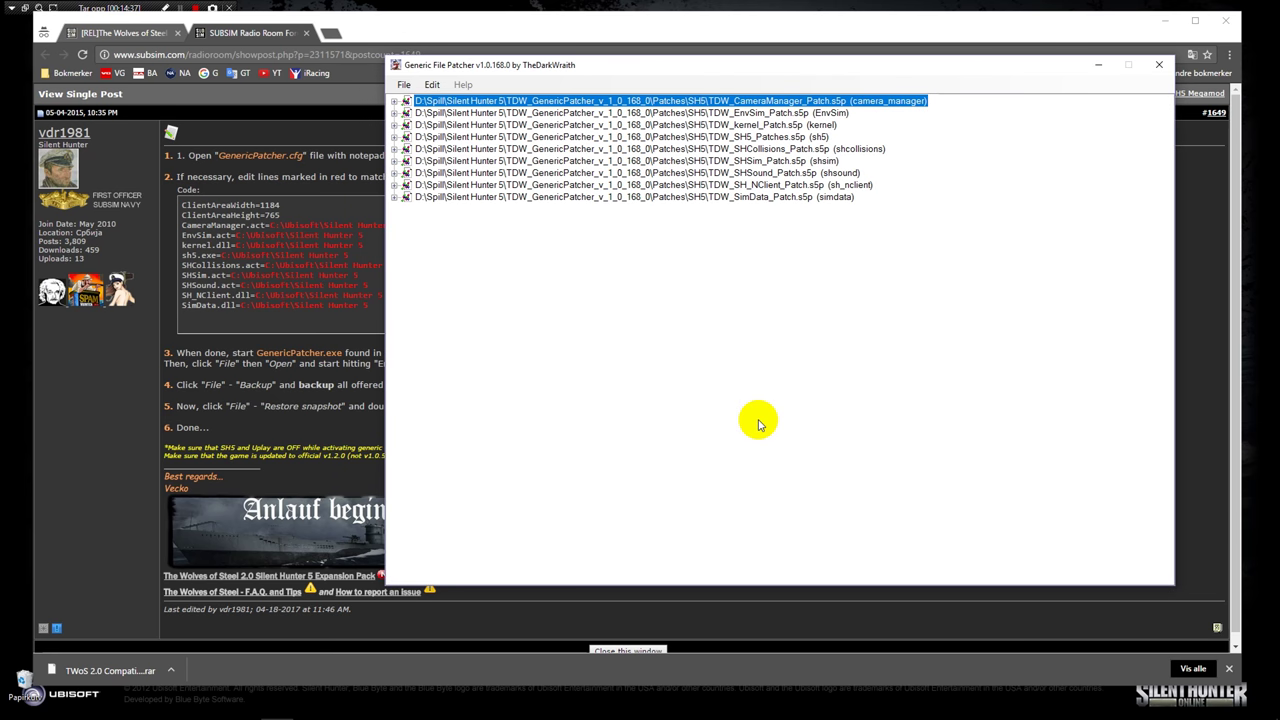
click(1159, 66)
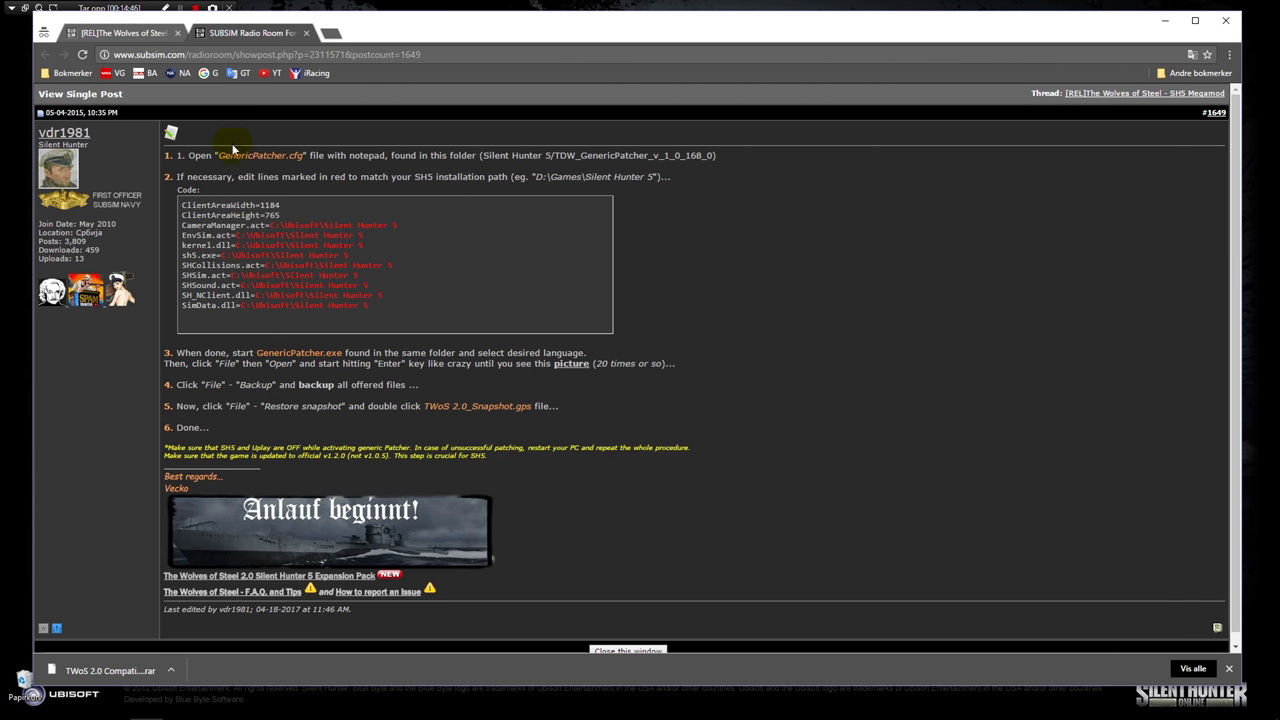
Step: Close the patcher instructions page and read the remaining installation steps in the Wolves of Steel thread
scroll(272, 390, down, 1)
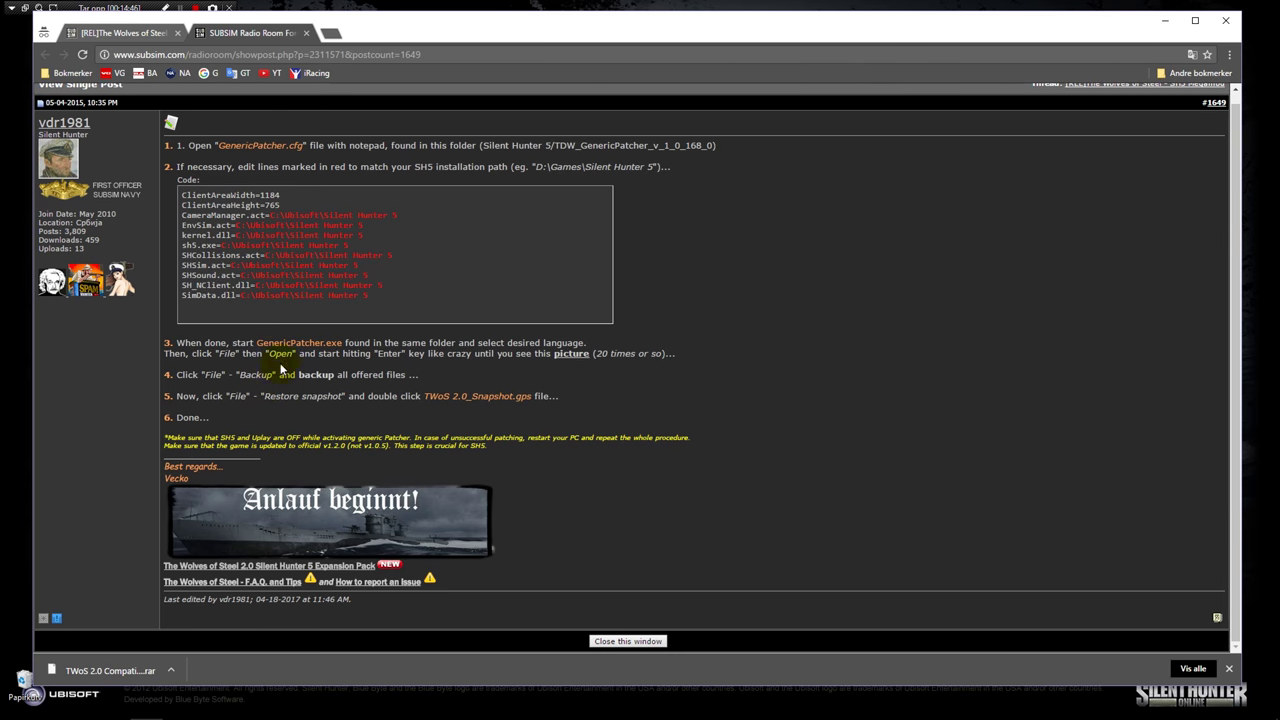
click(305, 34)
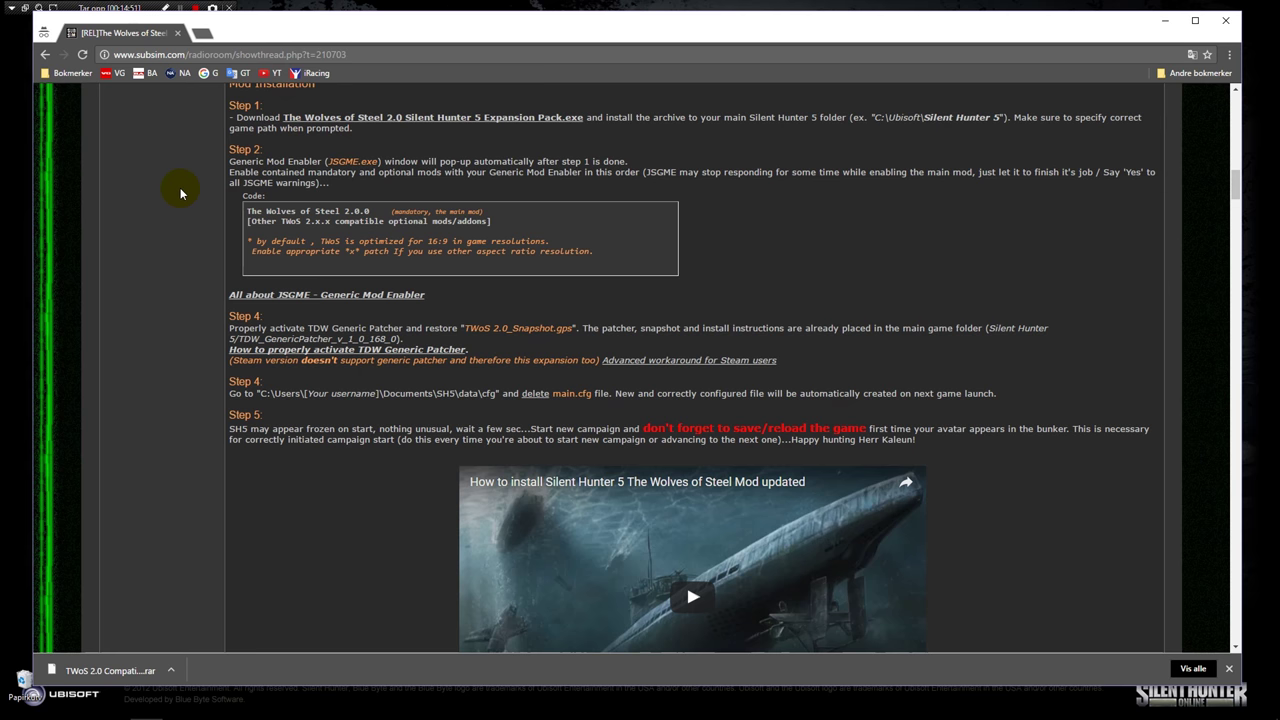
scroll(236, 285, down, 2)
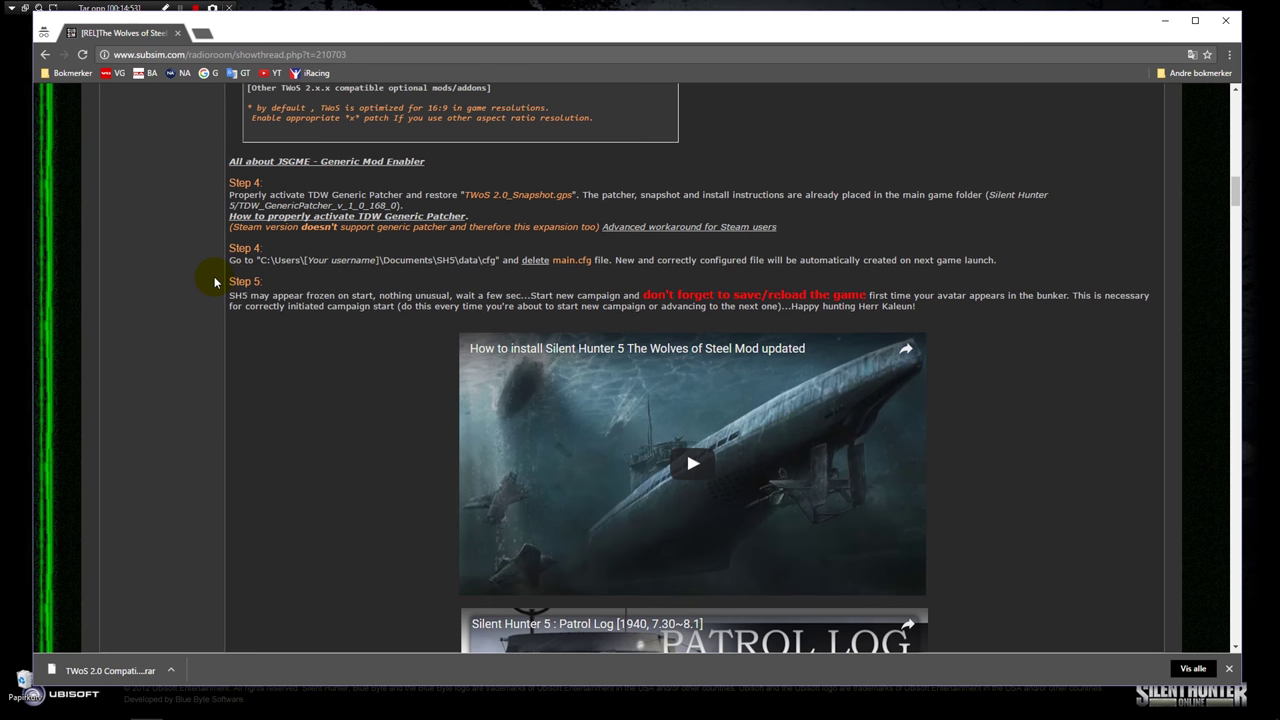
scroll(316, 212, up, 1)
Step: Switch to File Explorer and open the SH5\data\cfg folder inside the Documents folder
click(179, 709)
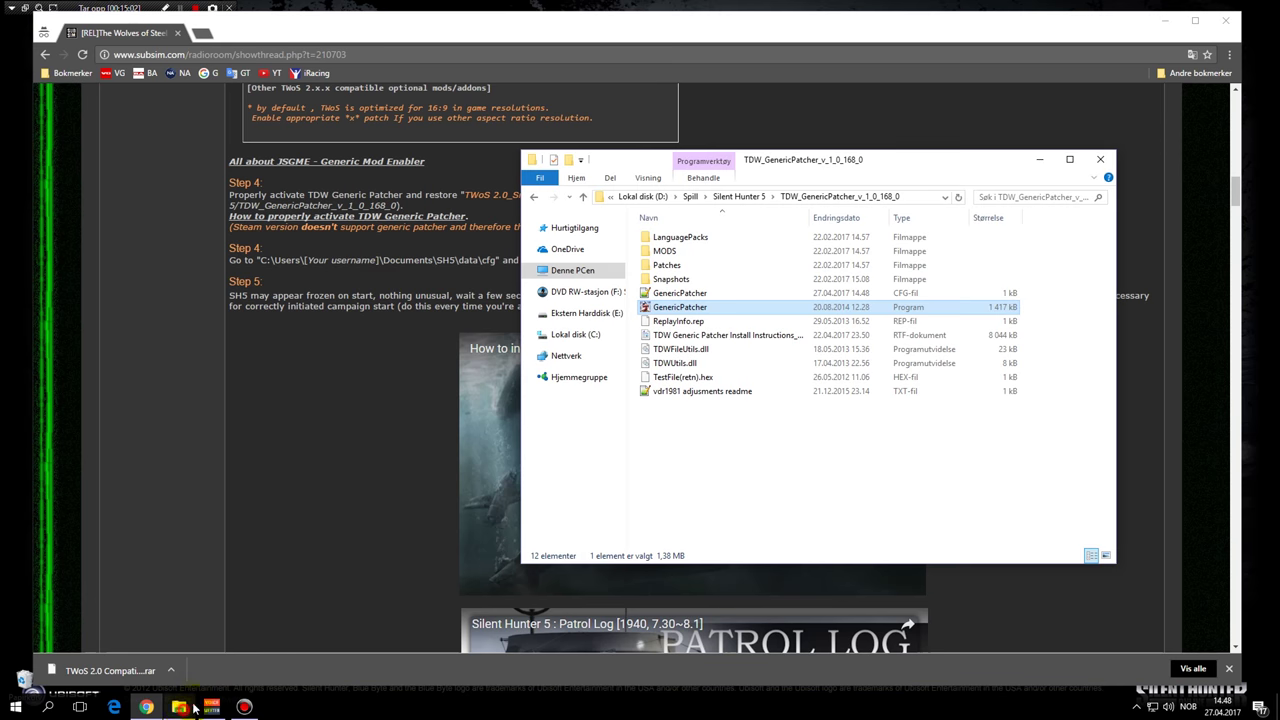
drag(914, 166, 831, 161)
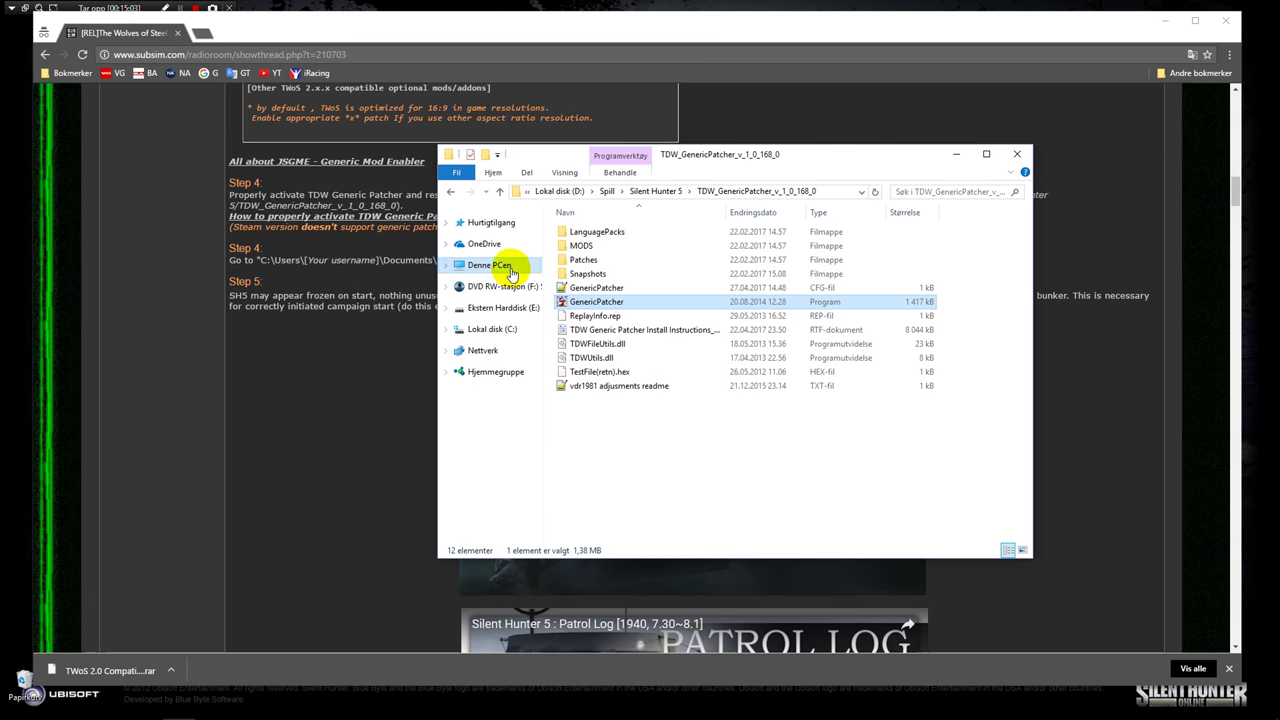
click(503, 265)
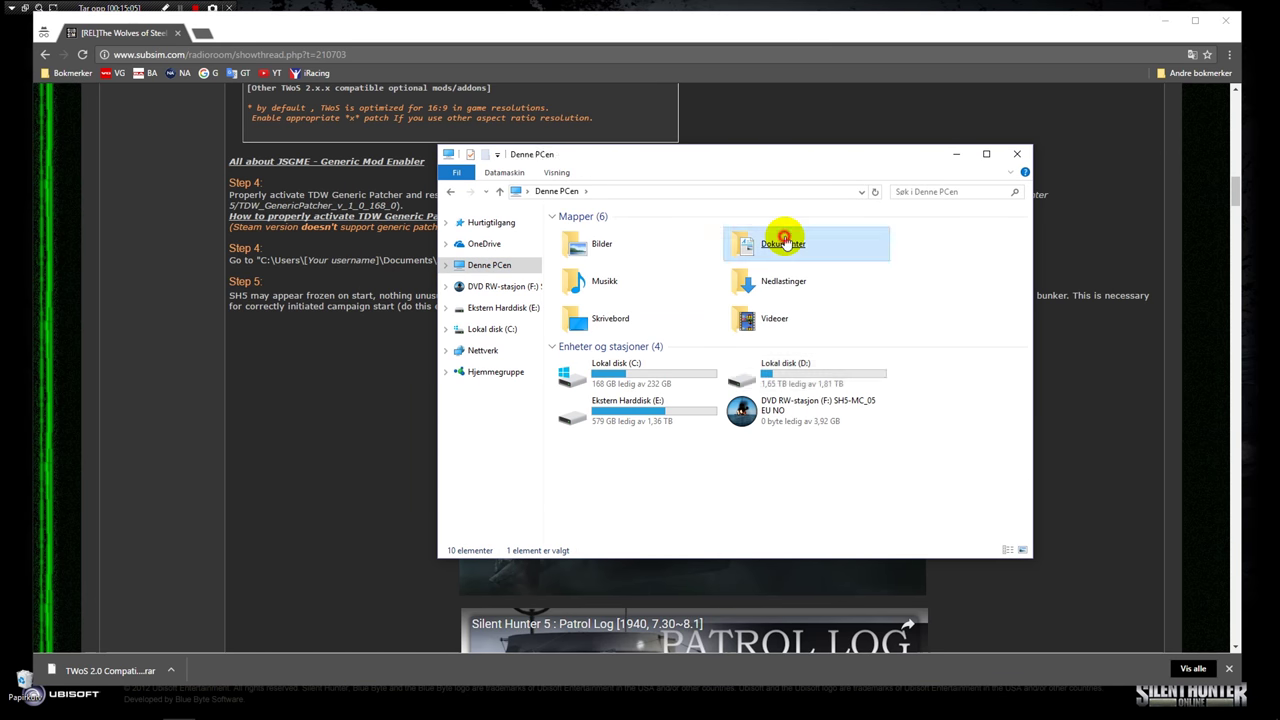
double_click(780, 240)
double_click(615, 301)
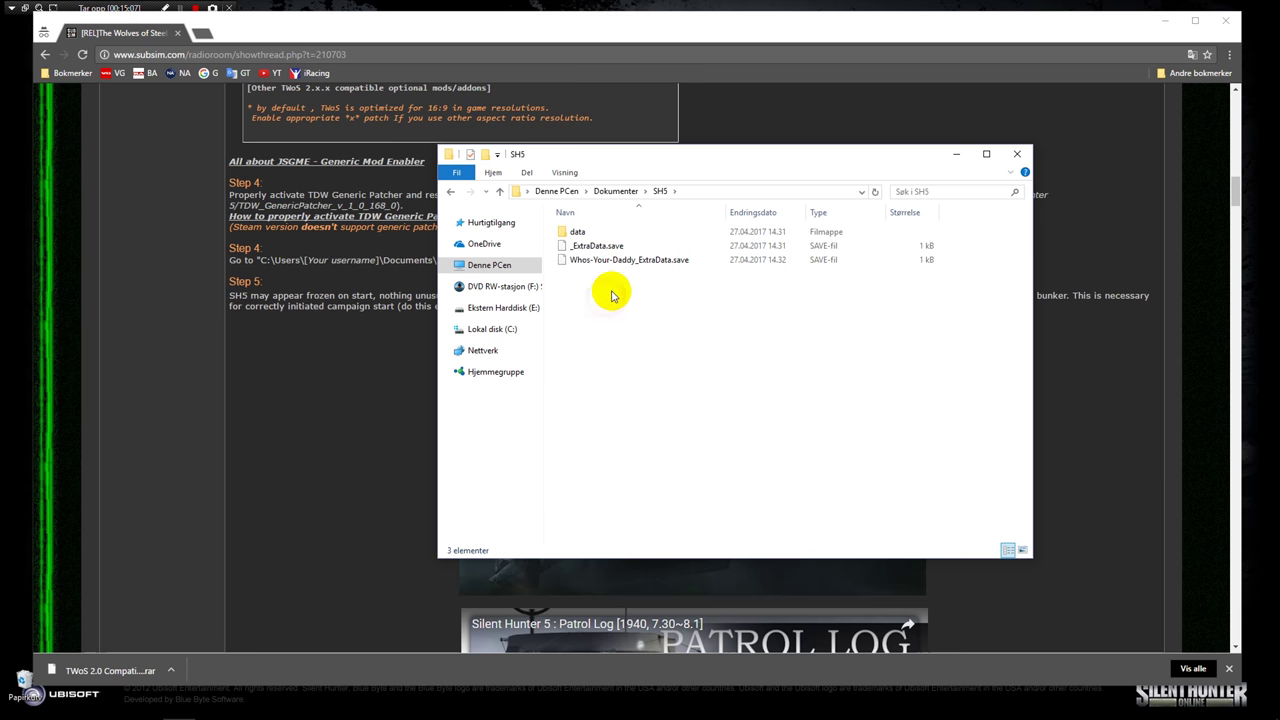
double_click(578, 232)
click(629, 231)
double_click(629, 231)
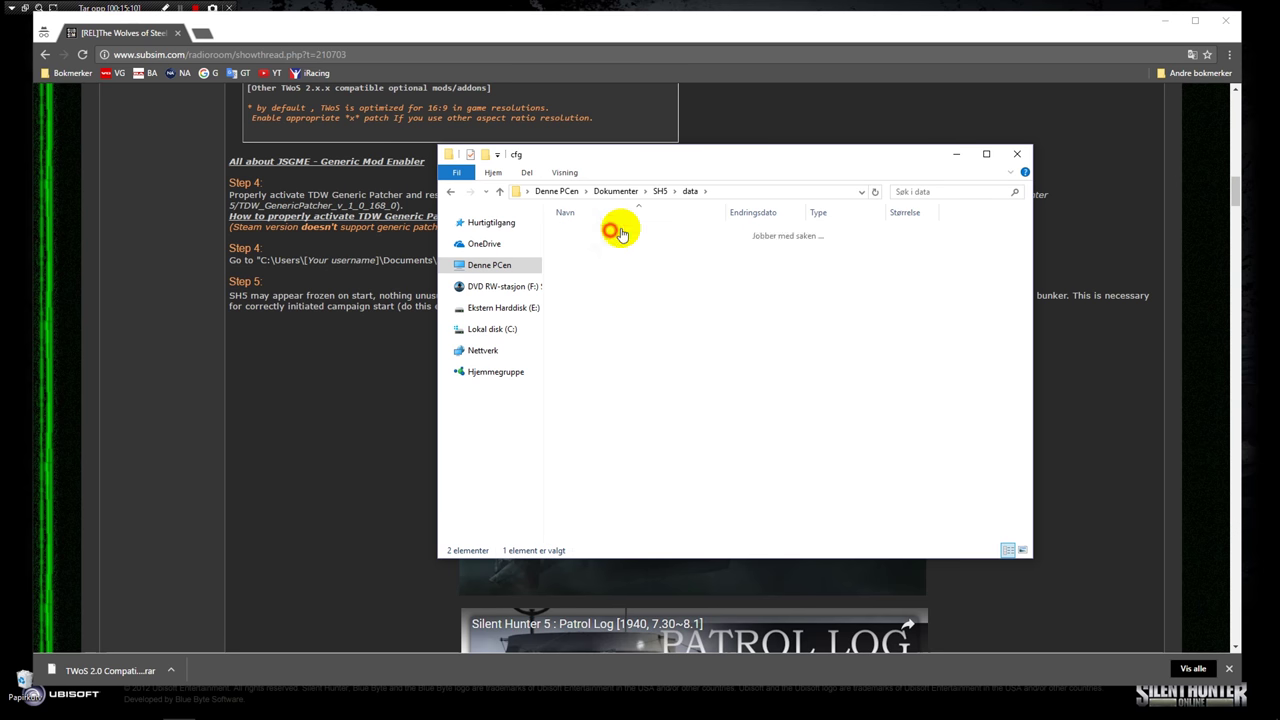
drag(744, 163, 786, 199)
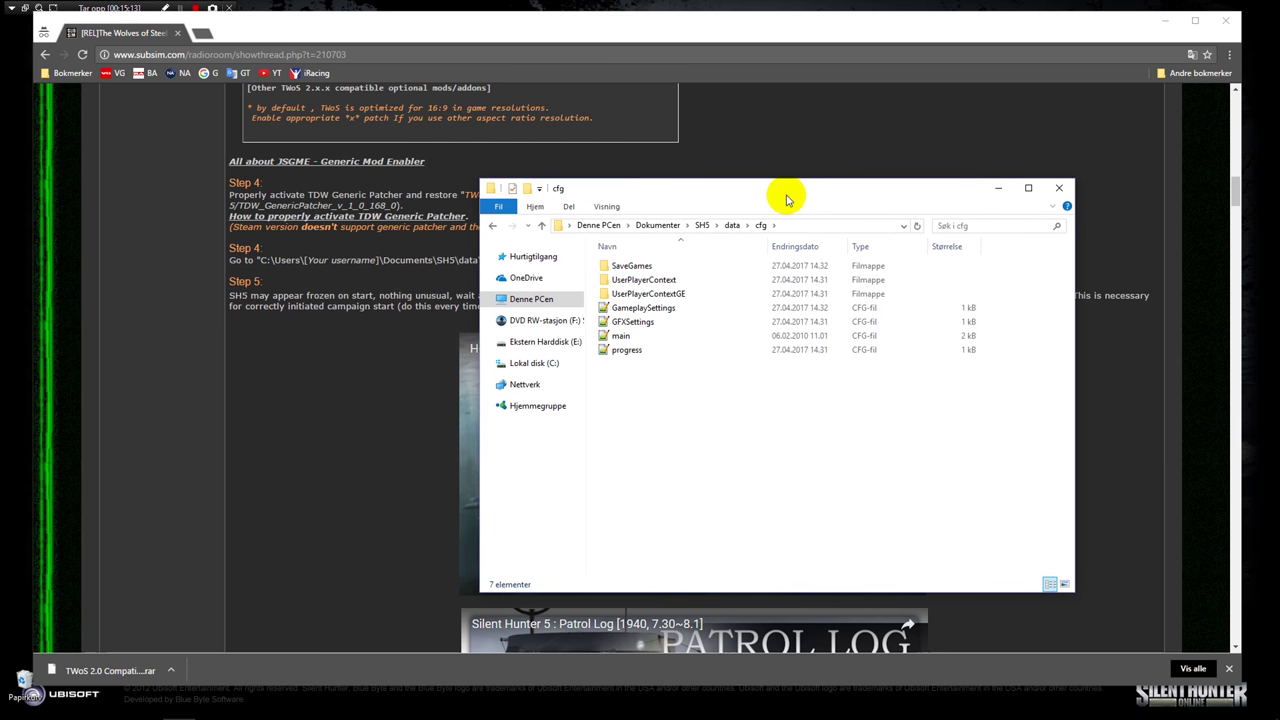
Step: Delete the main configuration file from the SH5 cfg folder and close the folder window
click(624, 349)
click(633, 338)
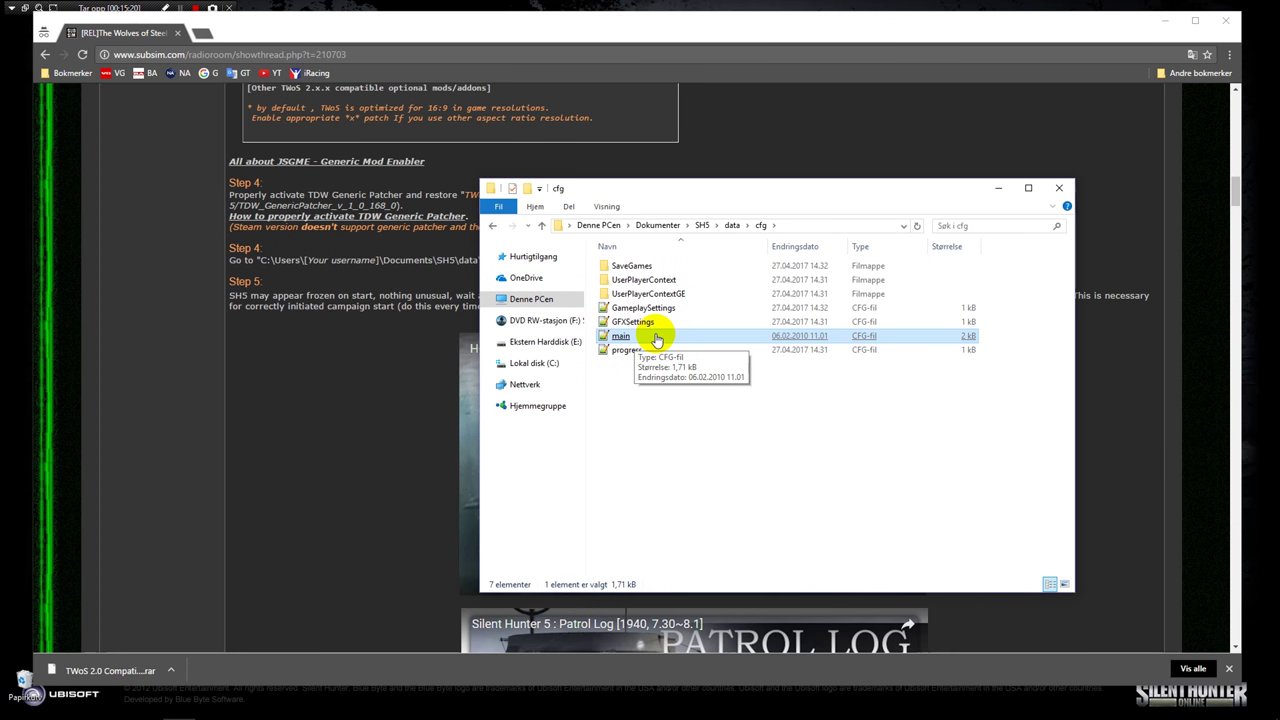
click(273, 353)
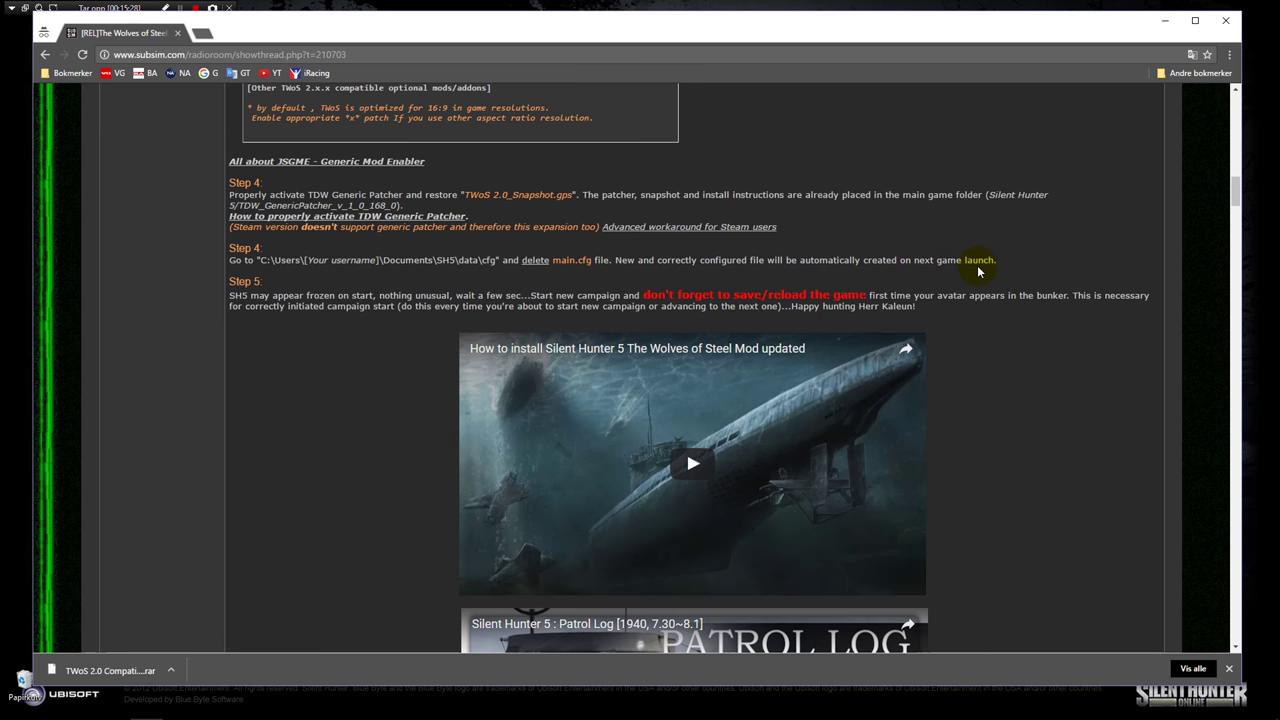
mouse_move(146, 712)
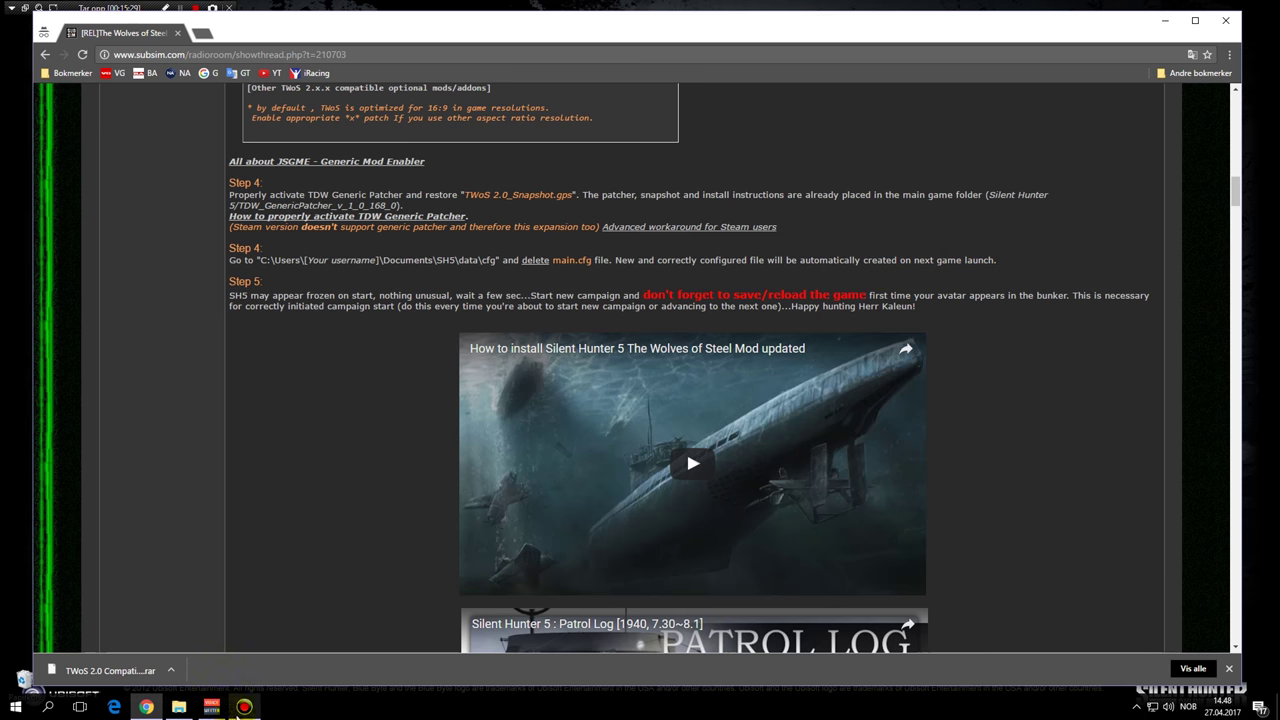
click(180, 708)
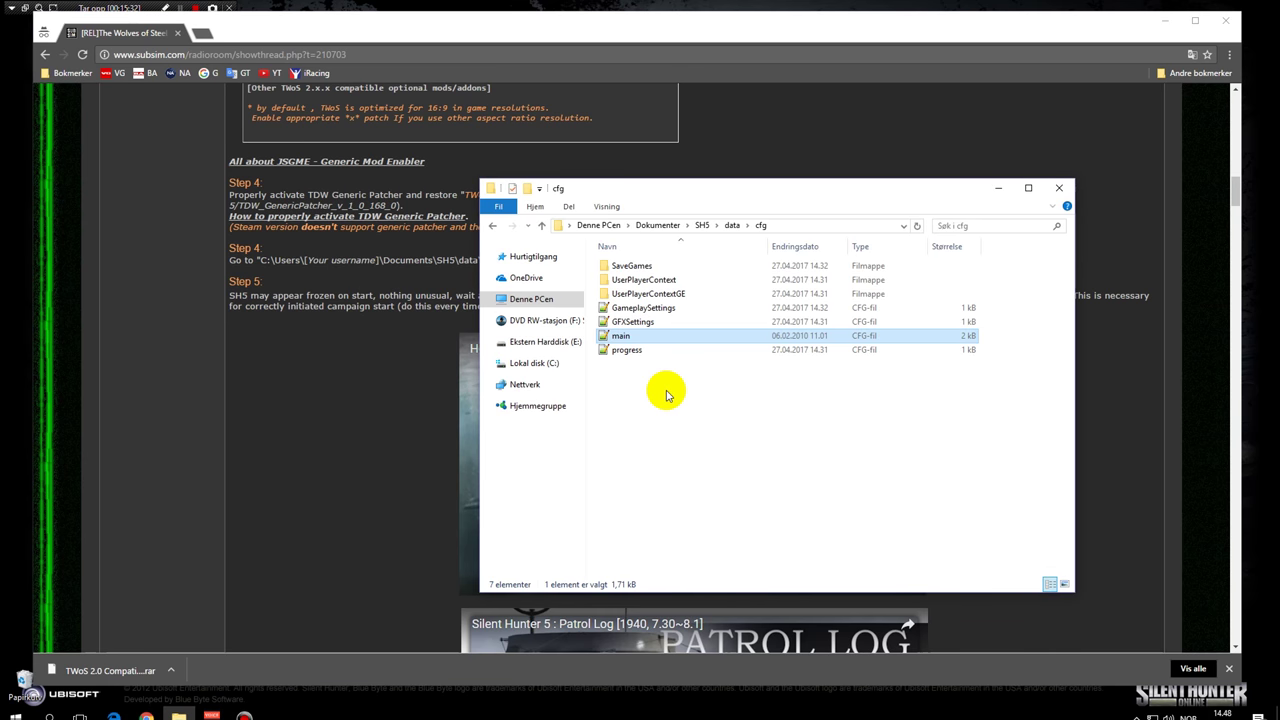
right_click(650, 337)
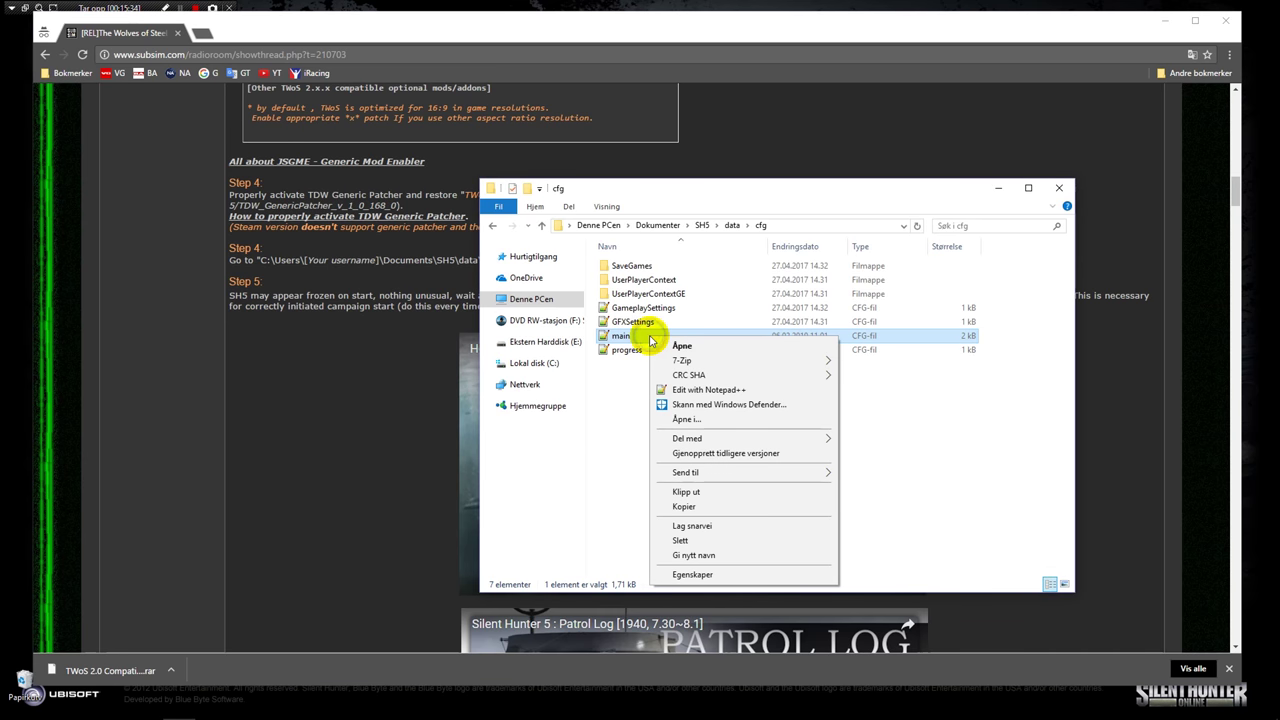
click(686, 540)
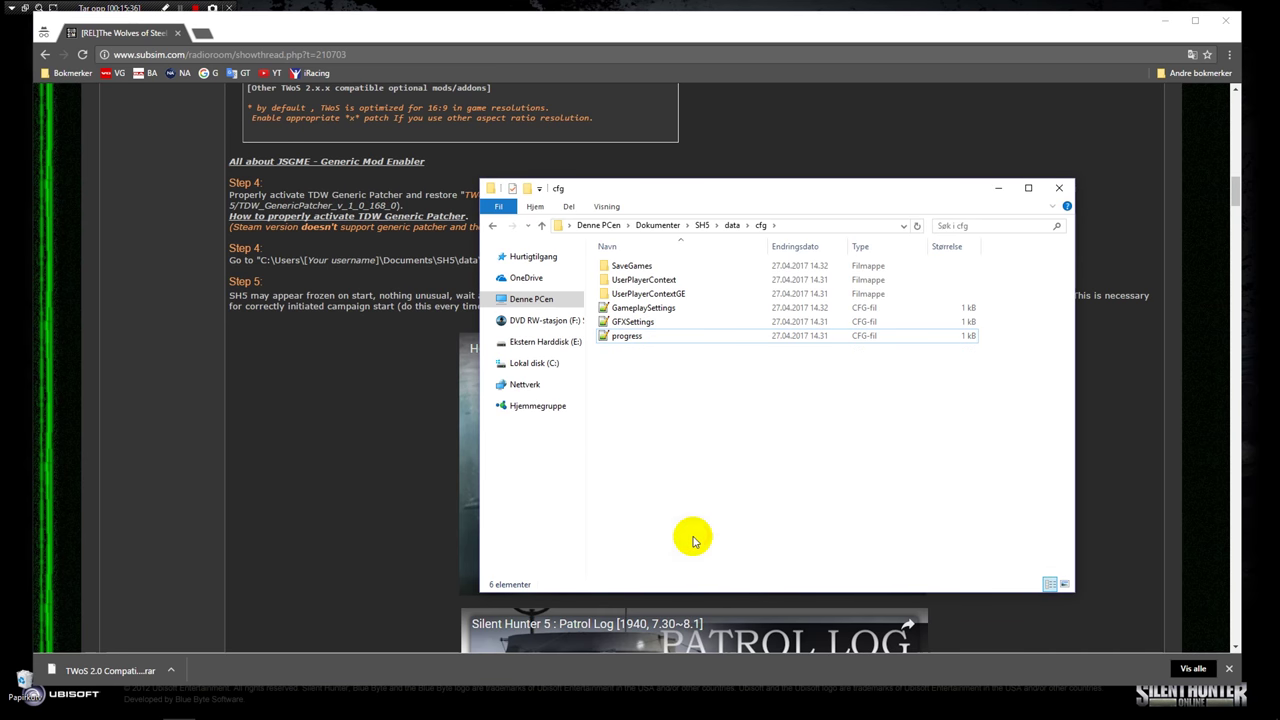
click(1059, 192)
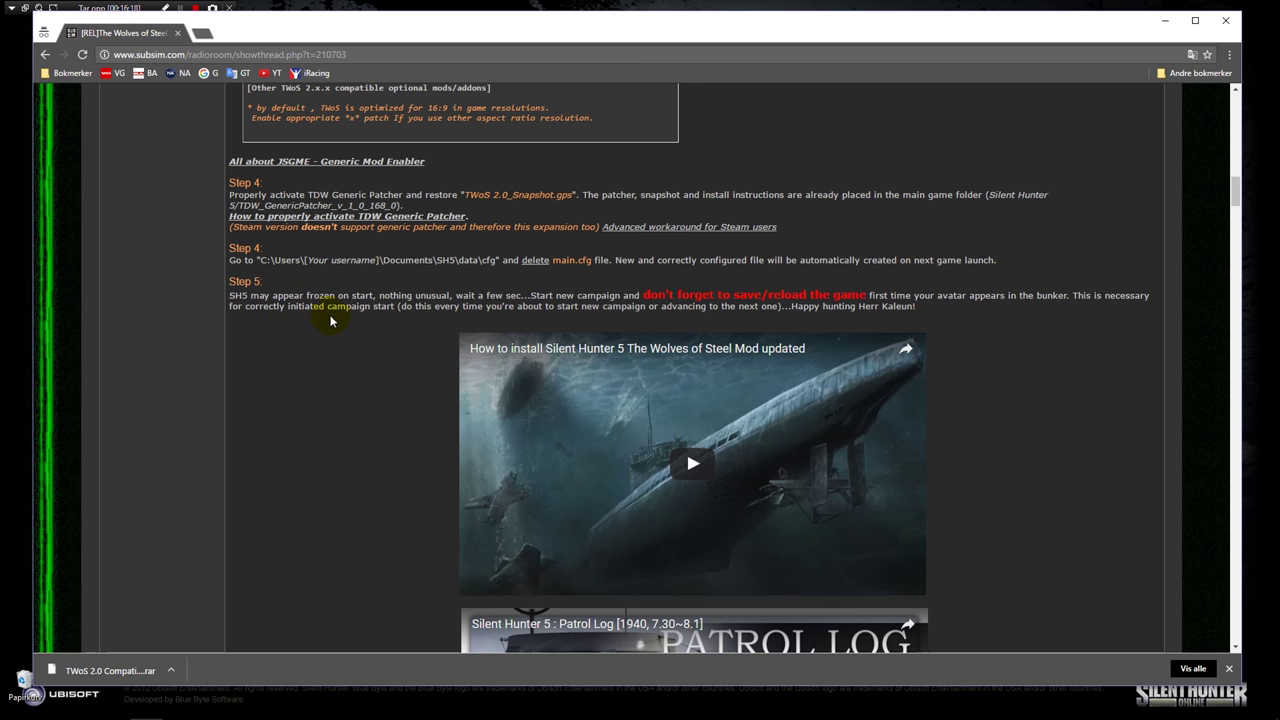
Step: Minimize the browser and start a new Coastal Waters campaign in Silent Hunter 5, keeping the suggested captain name and Medium difficulty
scroll(371, 314, down, 1)
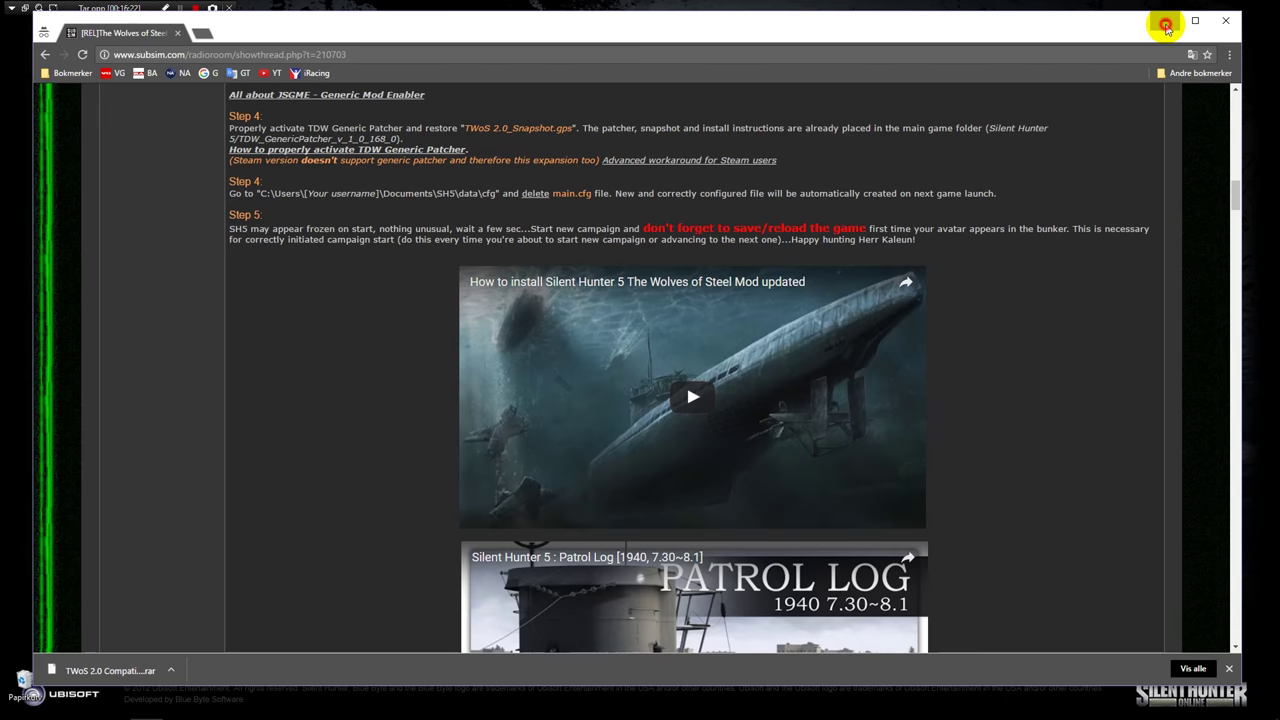
click(1163, 21)
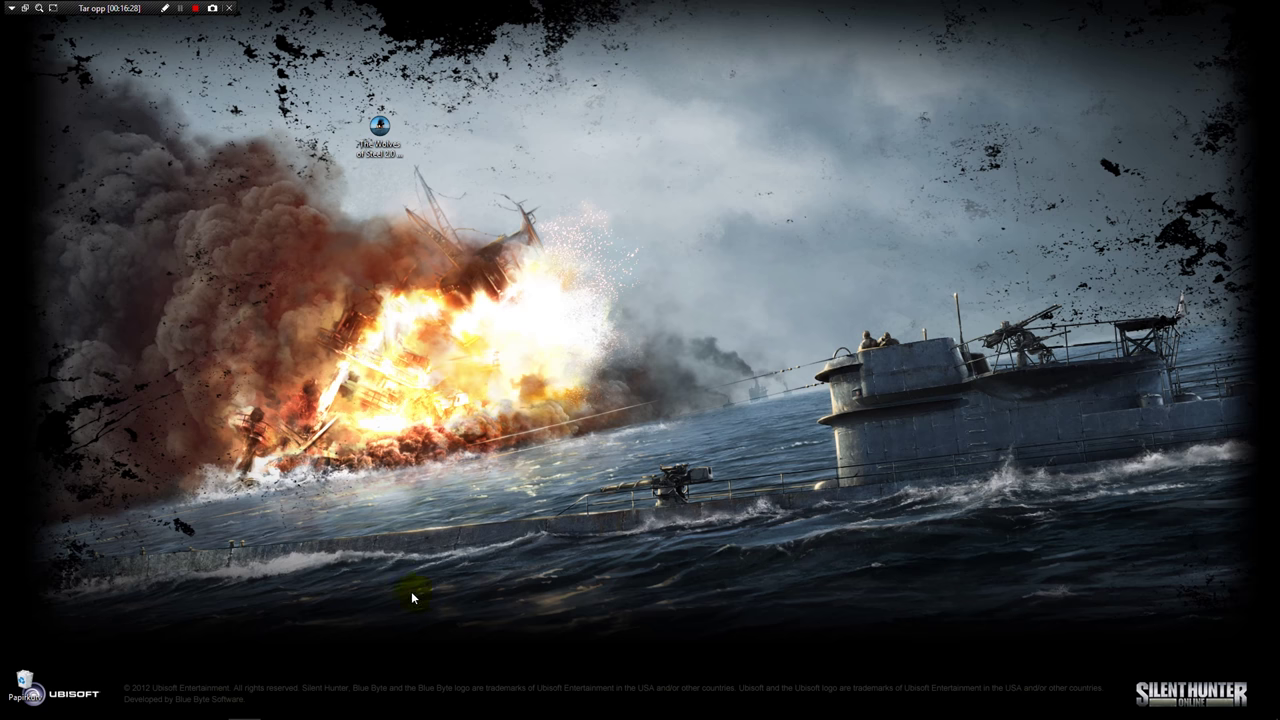
mouse_move(244, 707)
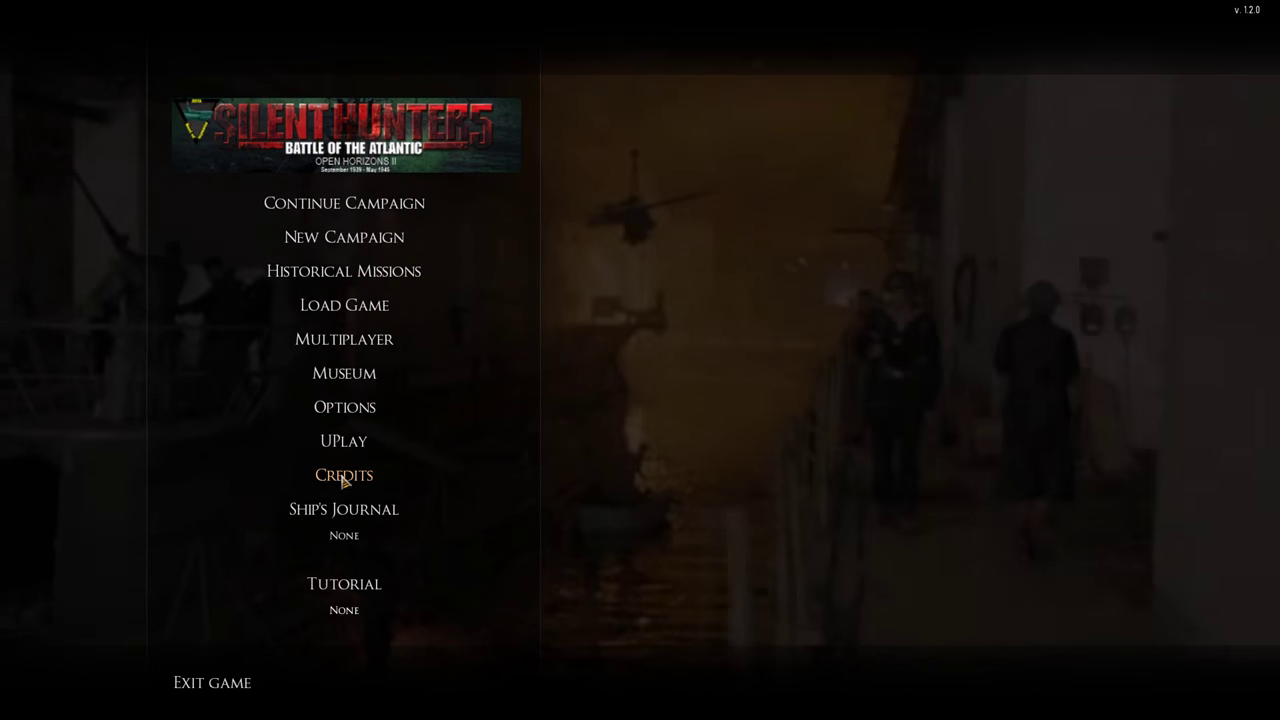
click(344, 237)
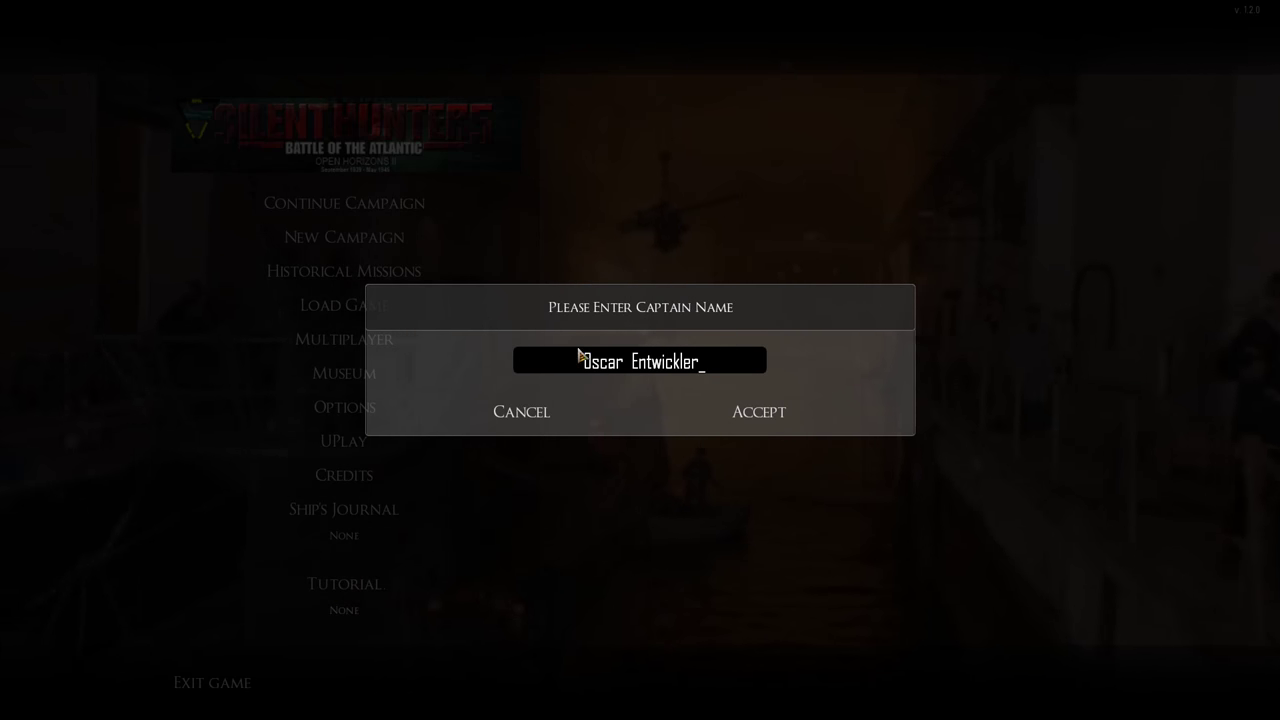
click(752, 412)
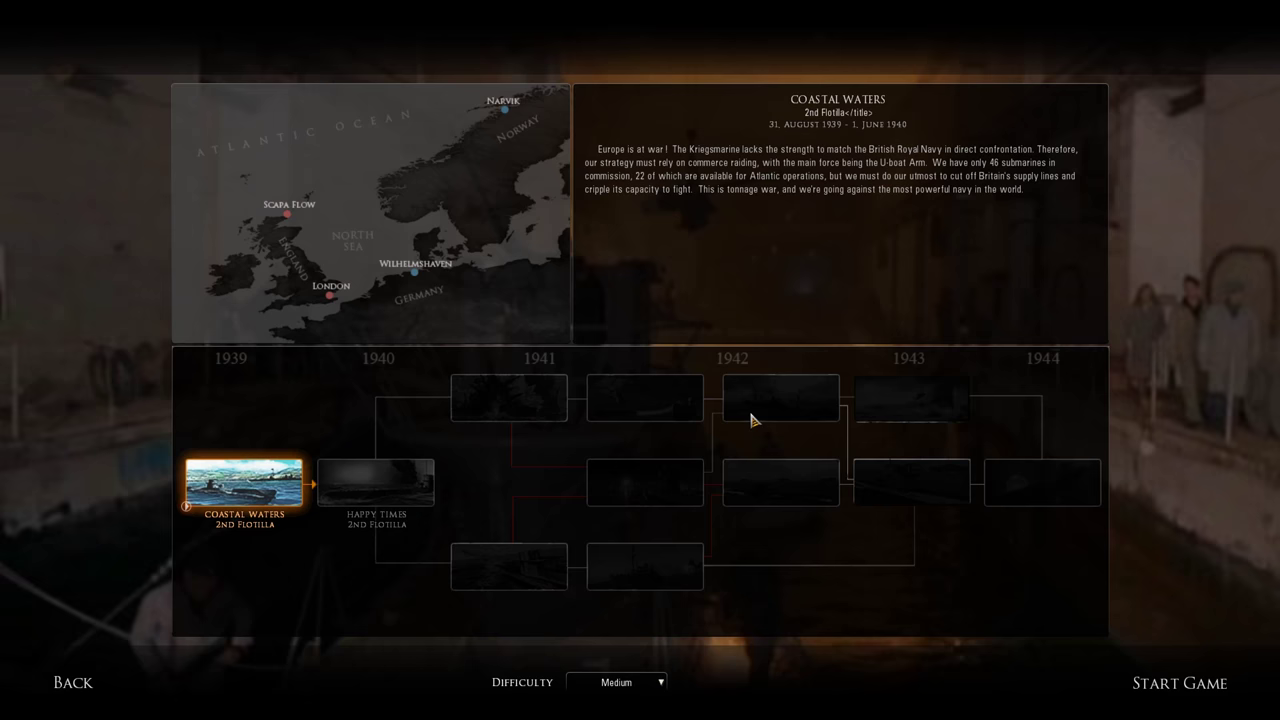
click(1179, 683)
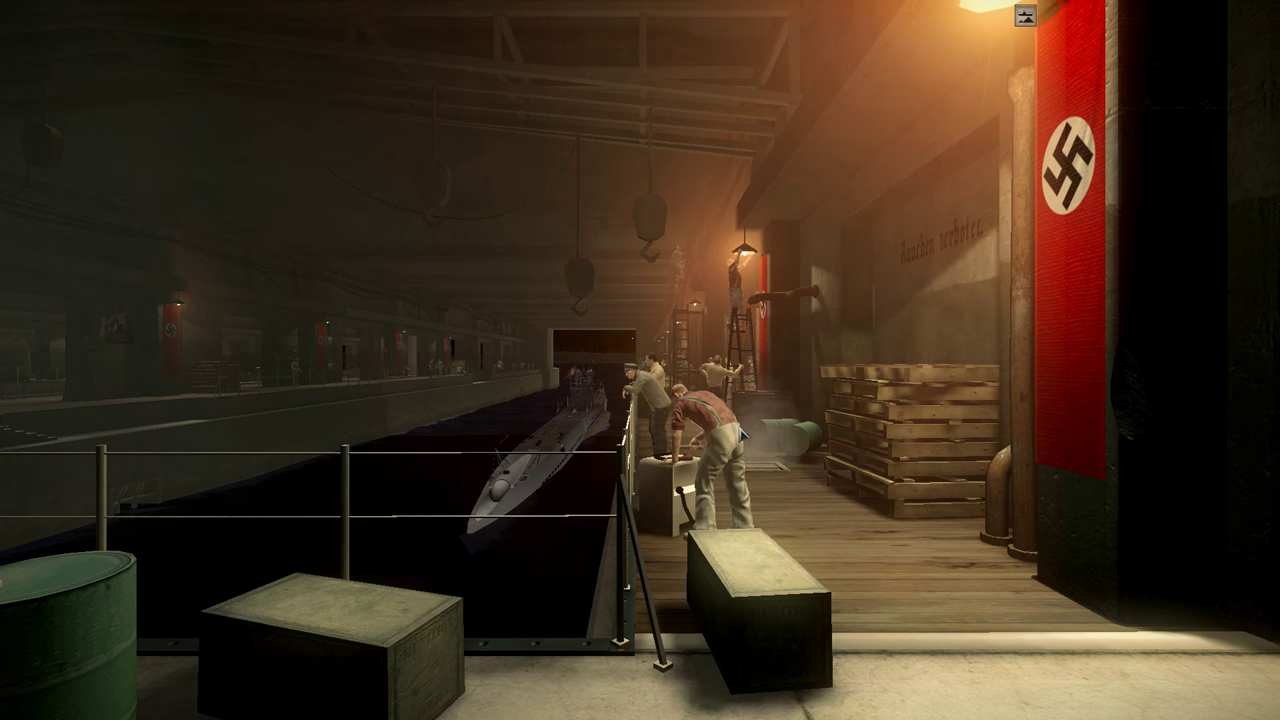
Step: Pause the campaign, review the graphic settings in the game options and return to the pause menu
key(Escape)
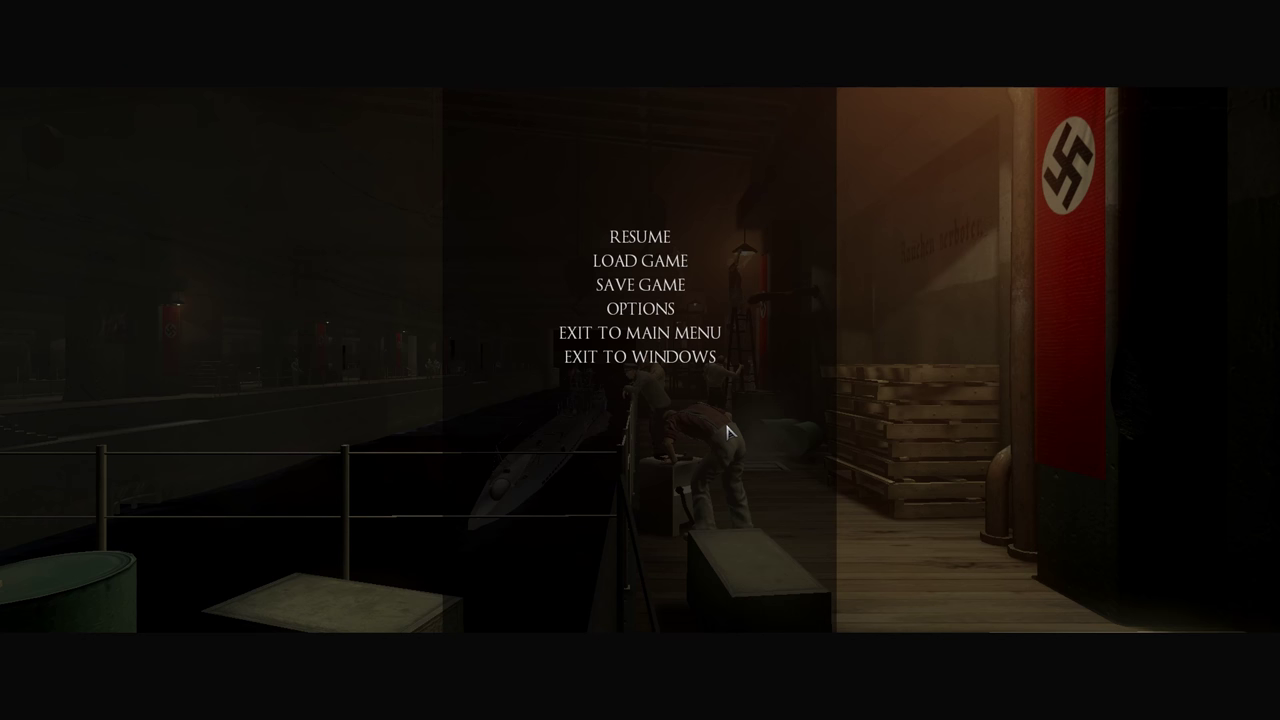
click(651, 310)
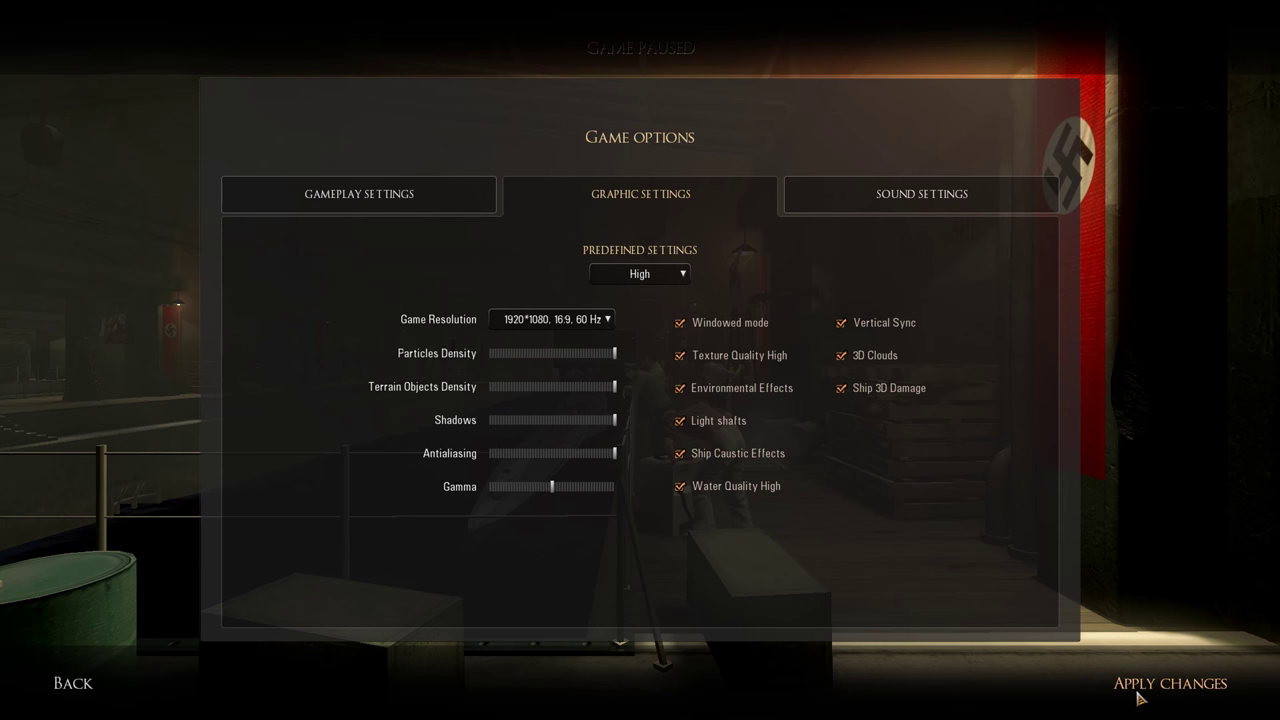
click(66, 692)
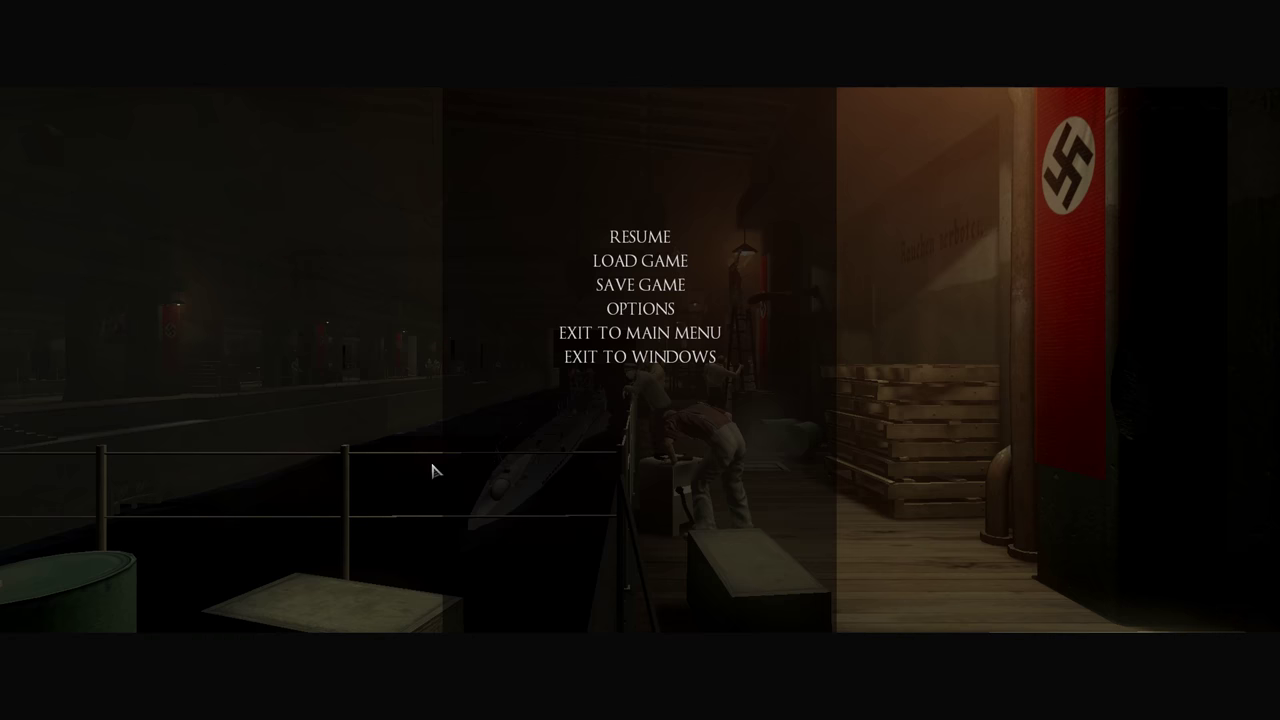